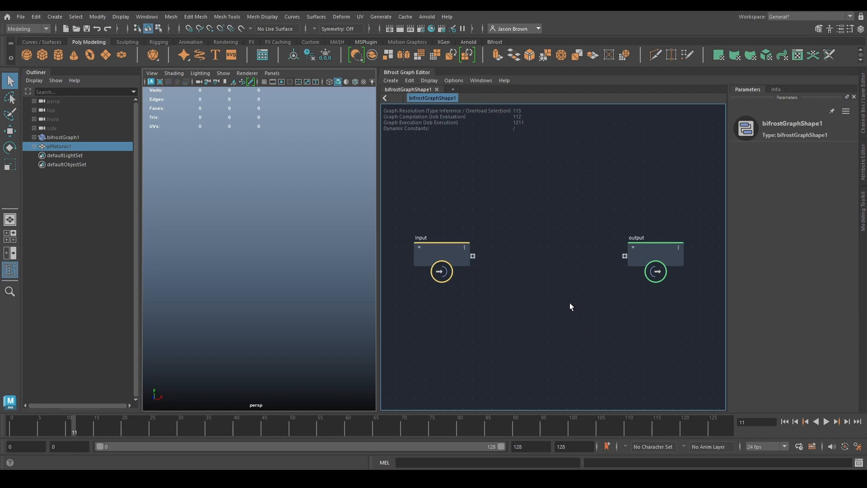
- Add a basic_particles_graph node to the Bifrost graph and place it below and between the input and output nodes
{"action": "scroll", "coordinate": [571, 303], "scroll_direction": "down", "scroll_amount": 1}
{"action": "scroll", "coordinate": [554, 348], "scroll_direction": "up", "scroll_amount": 1}
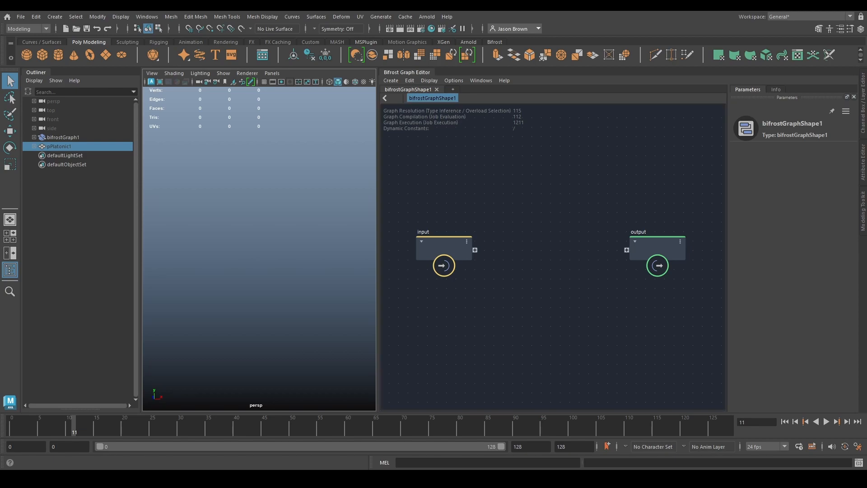
{"action": "scroll", "coordinate": [493, 298], "scroll_direction": "down", "scroll_amount": 2}
{"action": "middle_click_drag", "start_coordinate": [536, 359], "coordinate": [530, 269], "text": "alt"}
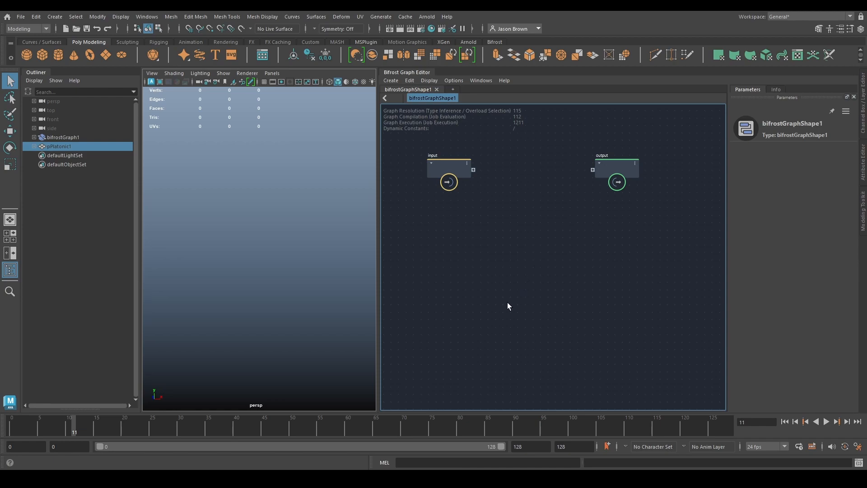
{"action": "key", "text": "Tab"}
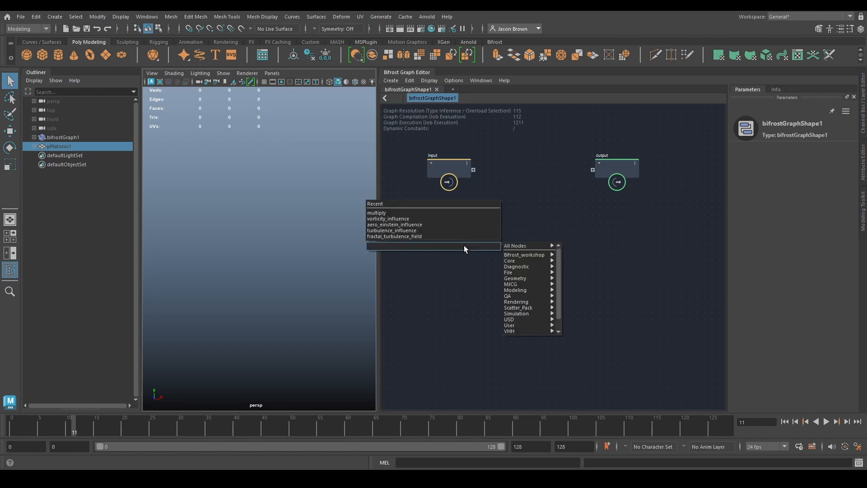
{"action": "type", "text": "basic"}
{"action": "key", "text": "Return"}
{"action": "left_click_drag", "start_coordinate": [462, 259], "coordinate": [520, 226]}
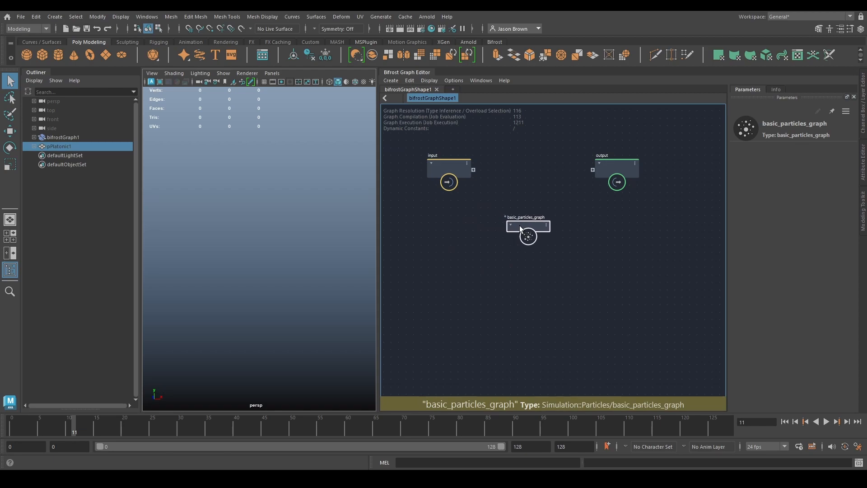
- Add a basic_aero_graph node and place it directly beneath the basic_particles_graph node
{"action": "key", "text": "Tab"}
{"action": "type", "text": "basic_a"}
{"action": "key", "text": "Return"}
{"action": "left_click_drag", "start_coordinate": [497, 312], "coordinate": [521, 263]}
- Add a basic_combustion_graph node beneath basic_aero_graph and select the three compounds
{"action": "key", "text": "Tab"}
{"action": "type", "text": "basic"}
{"action": "key", "text": "Up"}
{"action": "type", "text": "_c"}
{"action": "key", "text": "Return"}
{"action": "left_click_drag", "start_coordinate": [409, 307], "coordinate": [521, 303]}
{"action": "left_click_drag", "start_coordinate": [498, 213], "coordinate": [596, 391]}
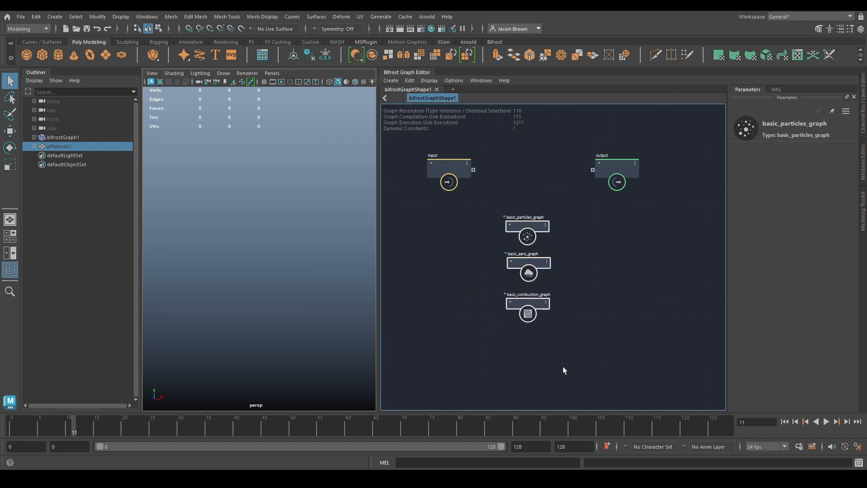
- Move basic_particles_graph away from the other two compounds and explode it into its component nodes
{"action": "key", "text": "a"}
{"action": "left_click_drag", "start_coordinate": [425, 226], "coordinate": [706, 181]}
{"action": "left_click_drag", "start_coordinate": [626, 194], "coordinate": [623, 139]}
{"action": "middle_click_drag", "start_coordinate": [618, 194], "coordinate": [625, 184], "text": "alt"}
{"action": "left_click_drag", "start_coordinate": [546, 234], "coordinate": [460, 216]}
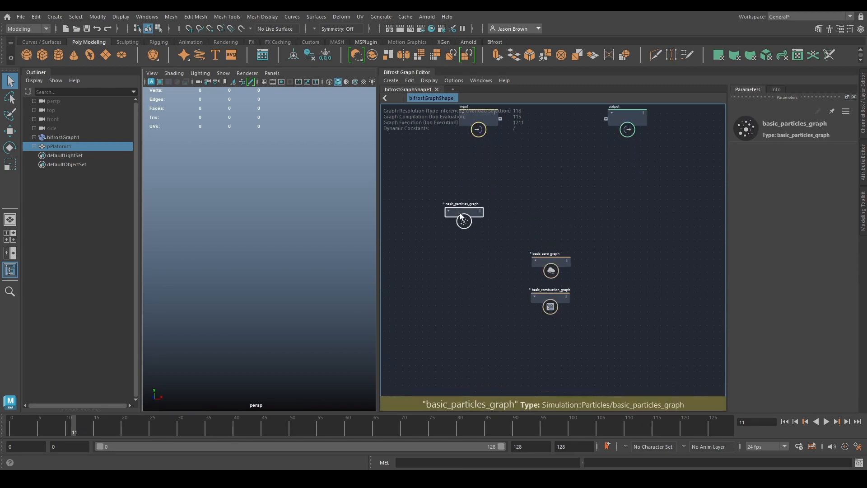
{"action": "right_click", "coordinate": [454, 213]}
{"action": "left_click", "coordinate": [553, 194]}
{"action": "right_click", "coordinate": [467, 210]}
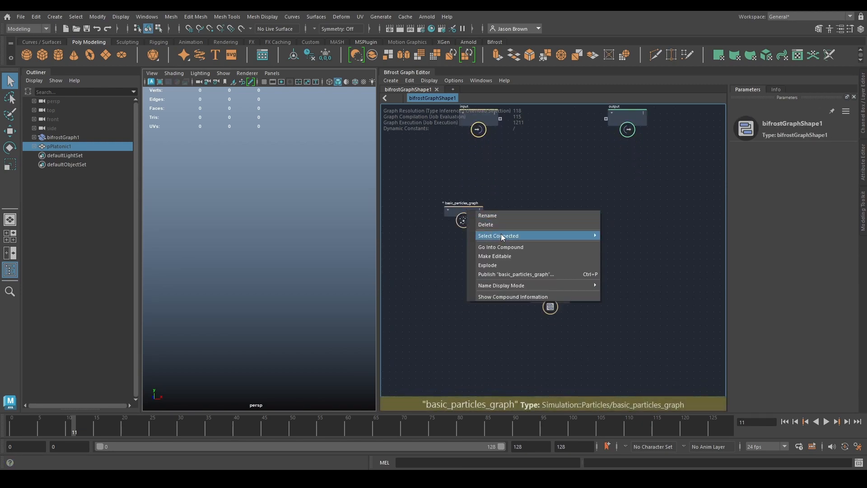
{"action": "left_click", "coordinate": [492, 266]}
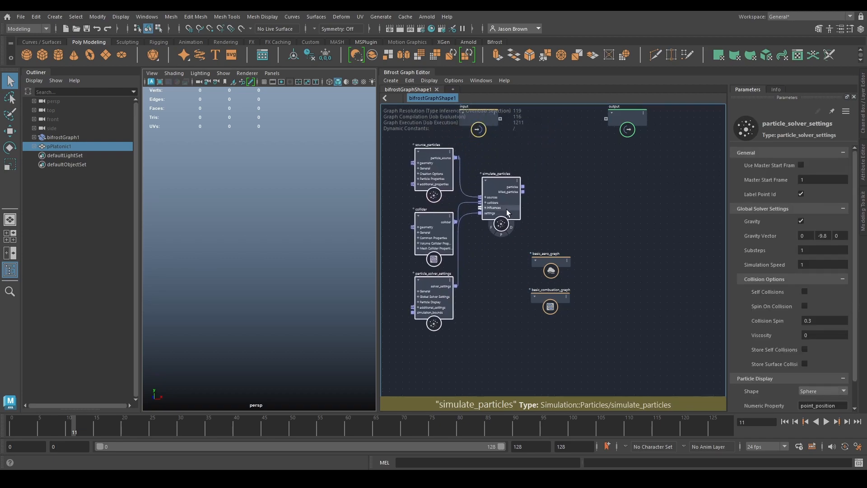
- Enclose the exploded particle nodes in a backdrop named "particles"
{"action": "middle_click_drag", "start_coordinate": [561, 206], "coordinate": [581, 203], "text": "alt"}
{"action": "right_click", "coordinate": [580, 198]}
{"action": "left_click", "coordinate": [610, 211]}
{"action": "type", "text": "particles"}
{"action": "key", "text": "Return"}
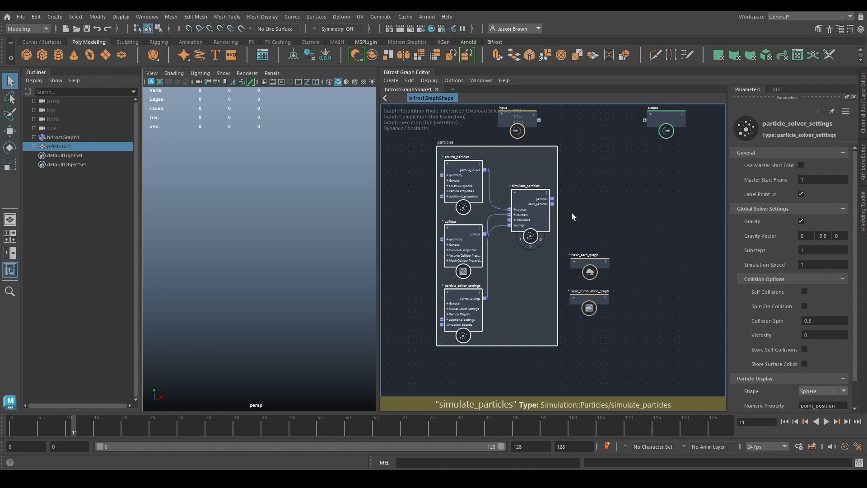
- Spread out the remaining compounds, moving basic_combustion_graph lower and basic_aero_graph to the open area beside the particles backdrop
{"action": "scroll", "coordinate": [660, 251], "scroll_direction": "down", "scroll_amount": 2}
{"action": "middle_click_drag", "start_coordinate": [661, 251], "coordinate": [602, 223], "text": "alt"}
{"action": "left_click", "coordinate": [554, 267]}
{"action": "left_click_drag", "start_coordinate": [554, 266], "coordinate": [574, 357]}
{"action": "left_click_drag", "start_coordinate": [546, 240], "coordinate": [622, 223]}
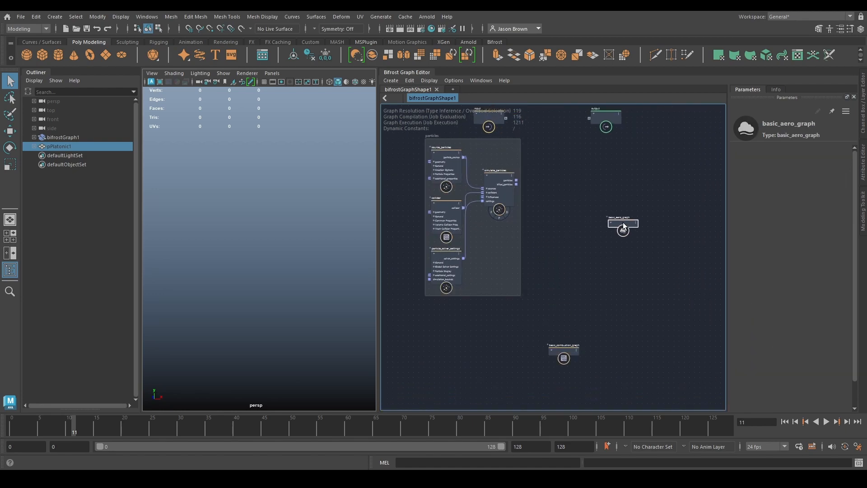
- Explode basic_aero_graph, enclose its nodes in a backdrop named "Aero", and align it beside the particles backdrop
{"action": "right_click", "coordinate": [624, 223]}
{"action": "left_click", "coordinate": [646, 277]}
{"action": "left_click_drag", "start_coordinate": [628, 138], "coordinate": [592, 162]}
{"action": "right_click", "coordinate": [667, 157]}
{"action": "left_click", "coordinate": [698, 170]}
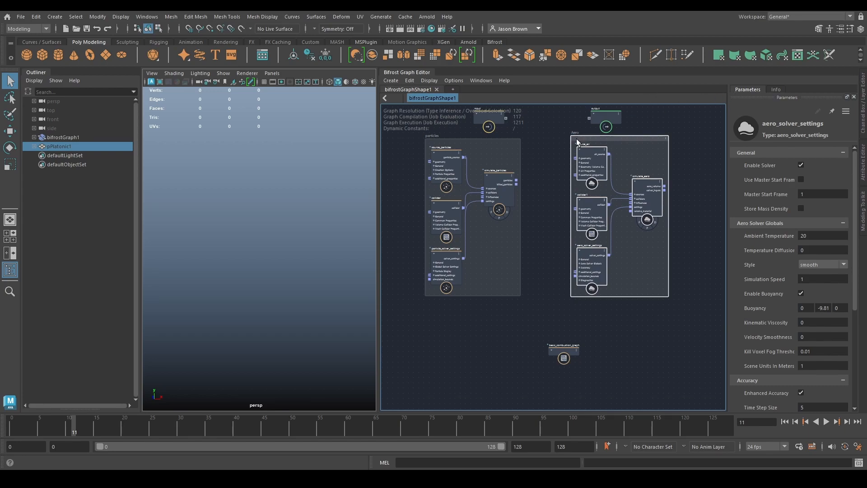
{"action": "left_click_drag", "start_coordinate": [624, 137], "coordinate": [590, 141]}
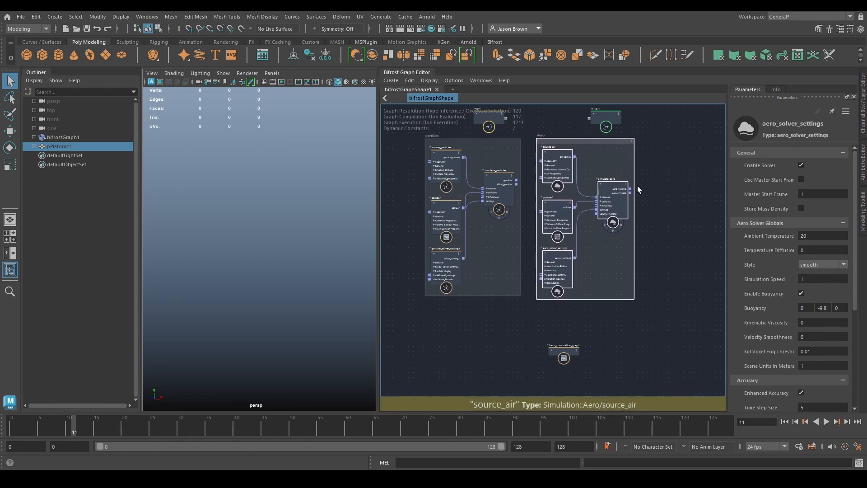
- Move basic_combustion_graph beside the Aero backdrop and explode it into its component nodes
{"action": "middle_click_drag", "start_coordinate": [625, 170], "coordinate": [569, 174], "text": "alt"}
{"action": "left_click_drag", "start_coordinate": [504, 355], "coordinate": [660, 221]}
{"action": "right_click", "coordinate": [660, 221]}
{"action": "left_click", "coordinate": [691, 288]}
{"action": "right_click", "coordinate": [660, 221]}
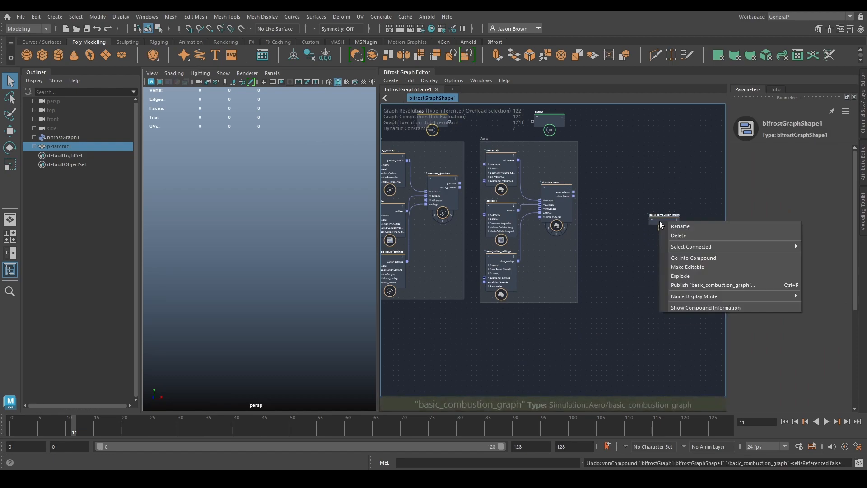
{"action": "left_click", "coordinate": [692, 275]}
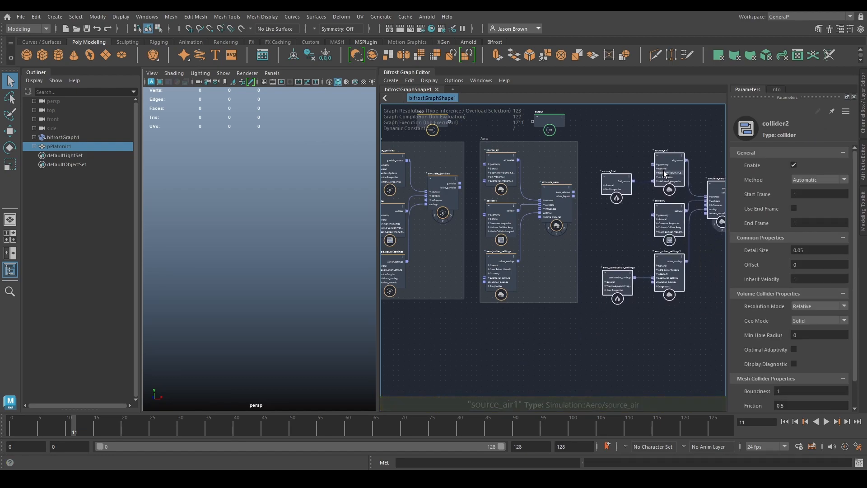
- Enclose the exploded combustion nodes in a backdrop named "combustion"
{"action": "middle_click_drag", "start_coordinate": [623, 165], "coordinate": [537, 161], "text": "alt"}
{"action": "right_click", "coordinate": [538, 156]}
{"action": "left_click", "coordinate": [554, 171]}
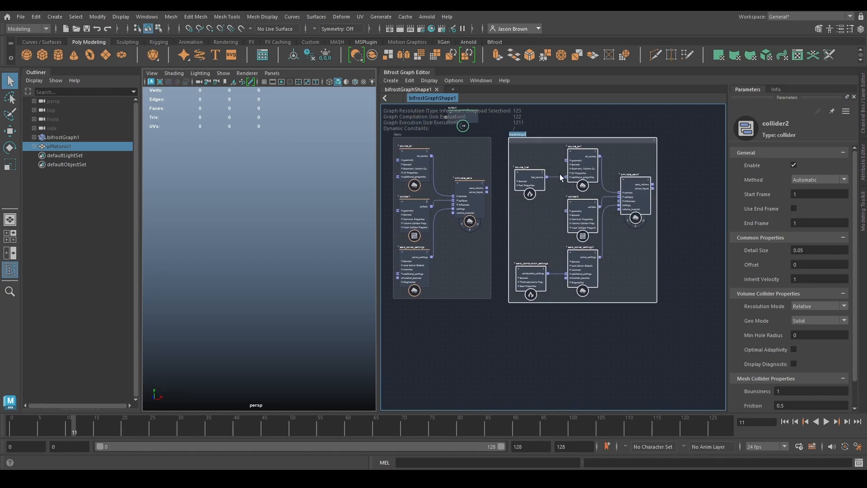
{"action": "type", "text": "combustion"}
{"action": "middle_click_drag", "start_coordinate": [596, 167], "coordinate": [572, 151], "text": "alt"}
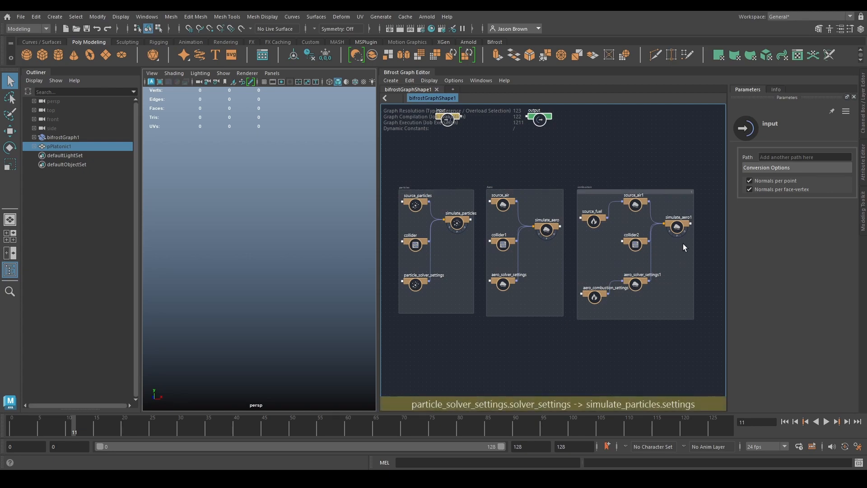
- Examine the source, collider, solver settings and simulate nodes in the particles and Aero backdrops
{"action": "right_click_drag", "start_coordinate": [496, 286], "coordinate": [571, 345], "text": "alt"}
{"action": "middle_click_drag", "start_coordinate": [413, 317], "coordinate": [571, 348], "text": "alt"}
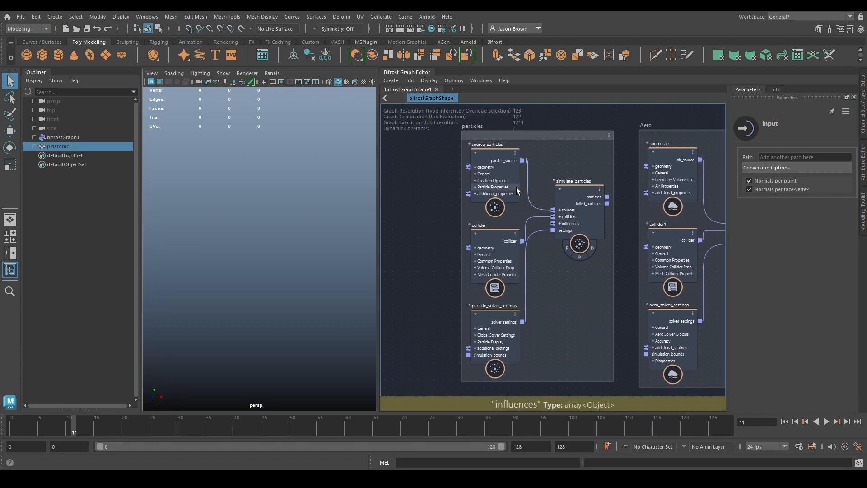
{"action": "left_click", "coordinate": [506, 179]}
{"action": "left_click", "coordinate": [493, 250]}
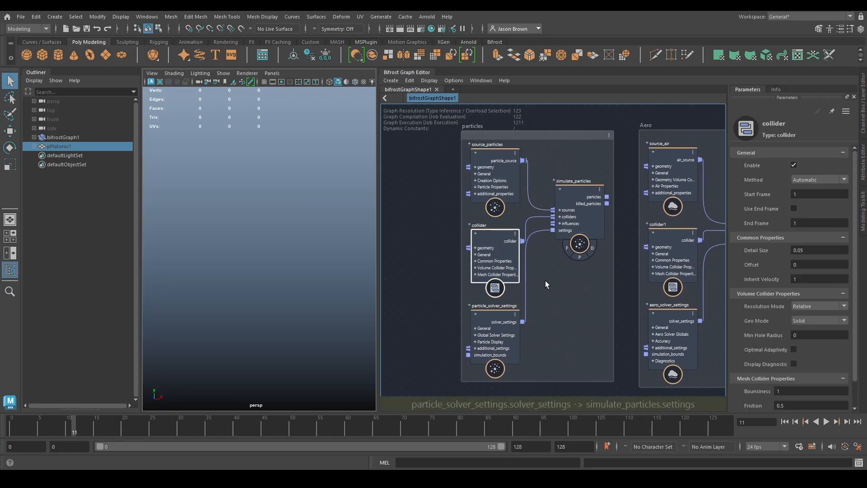
{"action": "left_click", "coordinate": [481, 343]}
{"action": "left_click", "coordinate": [582, 207]}
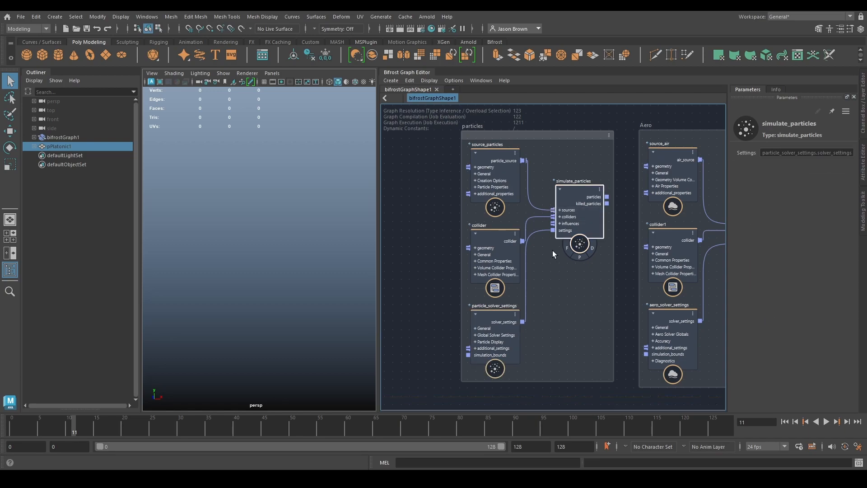
{"action": "middle_click_drag", "start_coordinate": [628, 162], "coordinate": [461, 150], "text": "alt"}
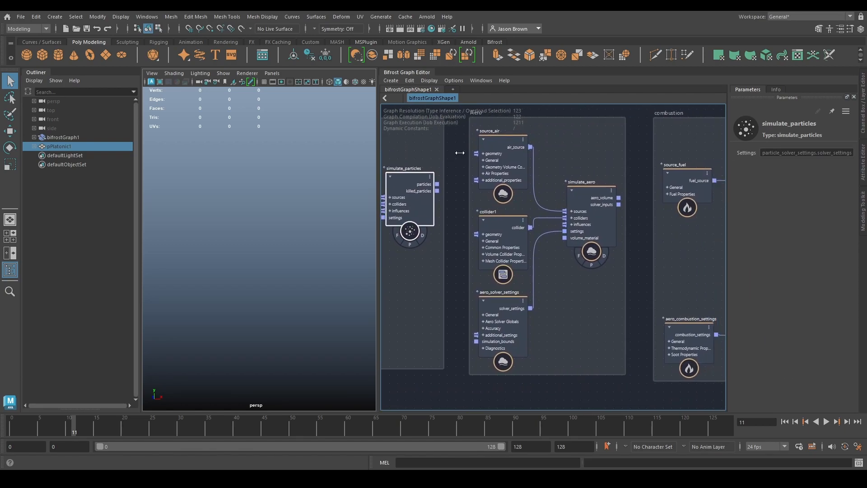
{"action": "left_click", "coordinate": [512, 161]}
{"action": "left_click", "coordinate": [501, 239]}
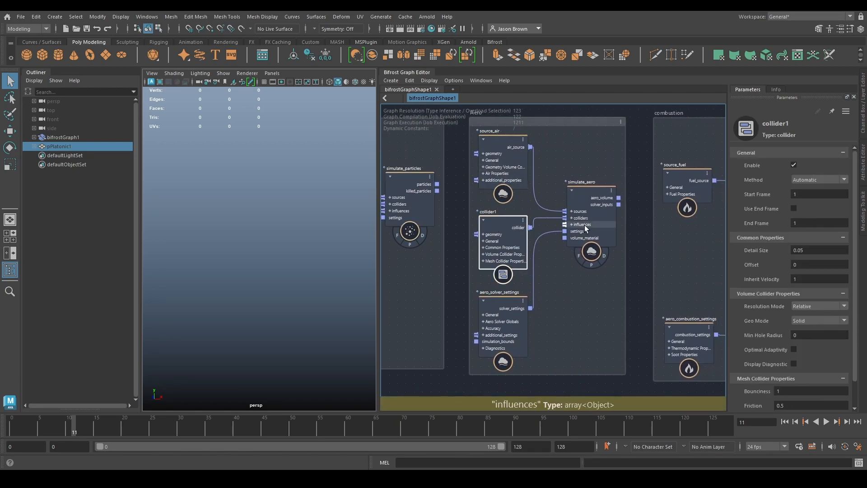
{"action": "left_click", "coordinate": [484, 322]}
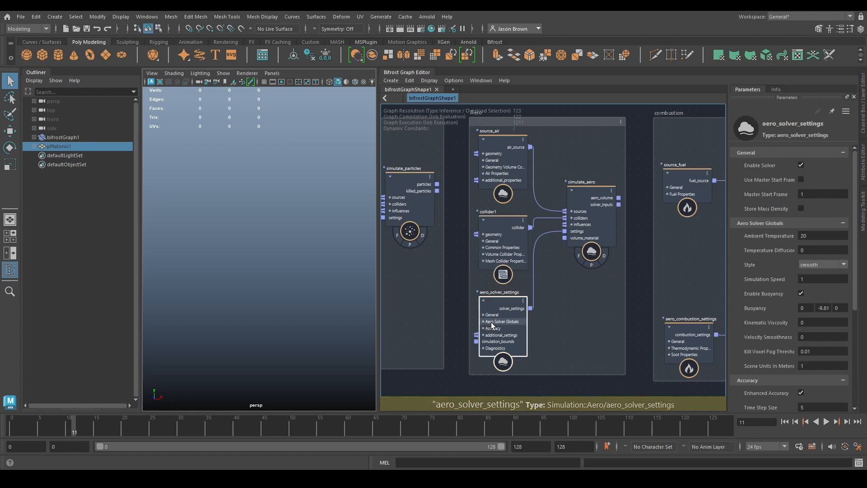
{"action": "left_click", "coordinate": [592, 215]}
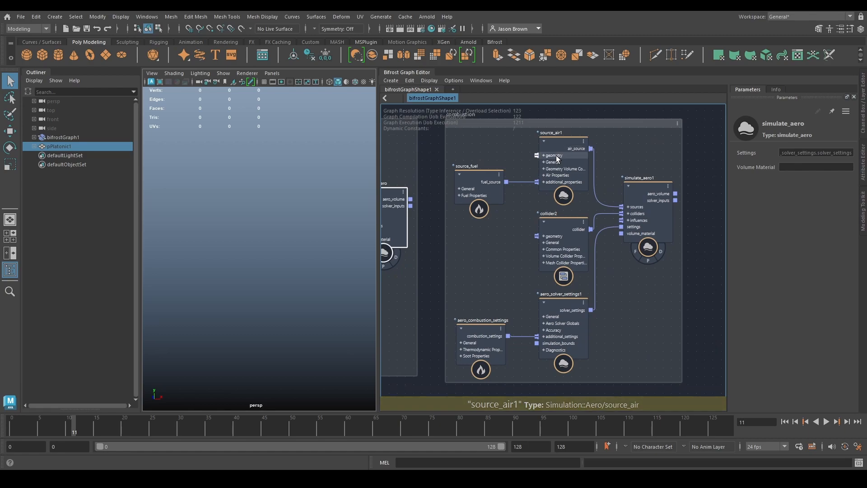
- Examine the combustion backdrop's nodes, including source_fuel and aero_combustion_settings, and compare its layout with the other two groups
{"action": "left_click", "coordinate": [563, 230]}
{"action": "left_click", "coordinate": [565, 309]}
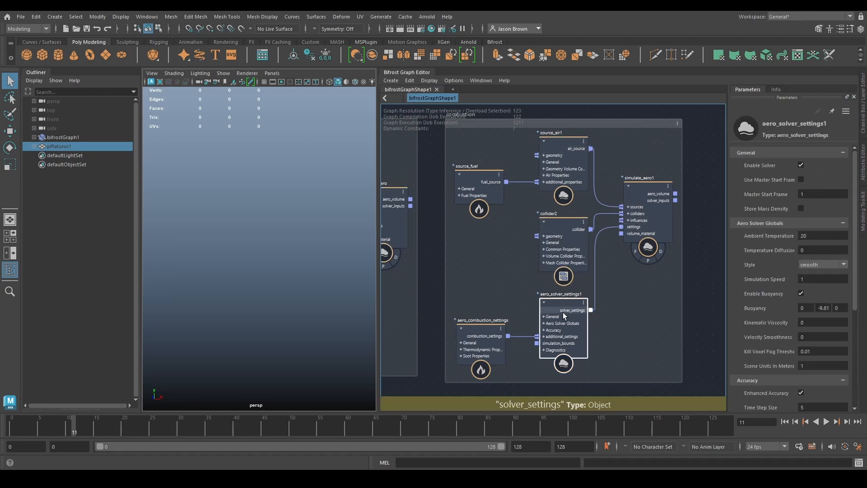
{"action": "left_click", "coordinate": [636, 212]}
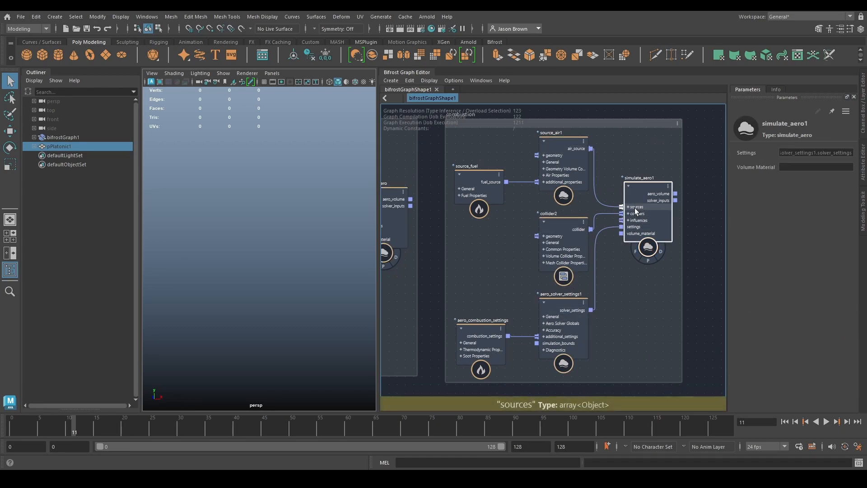
{"action": "left_click_drag", "start_coordinate": [485, 151], "coordinate": [518, 319]}
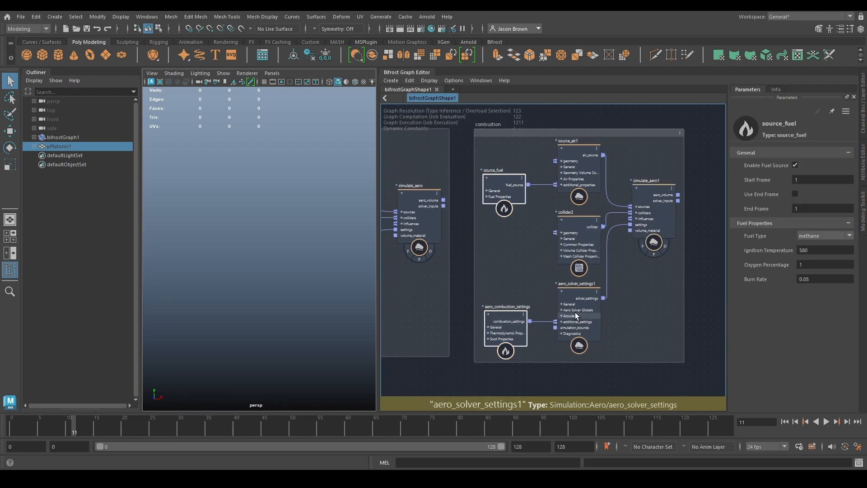
{"action": "left_click", "coordinate": [500, 187]}
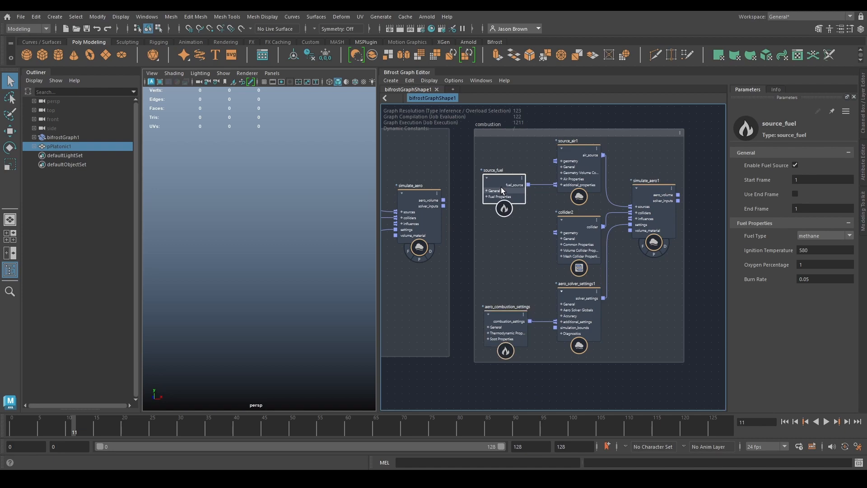
{"action": "left_click", "coordinate": [506, 331]}
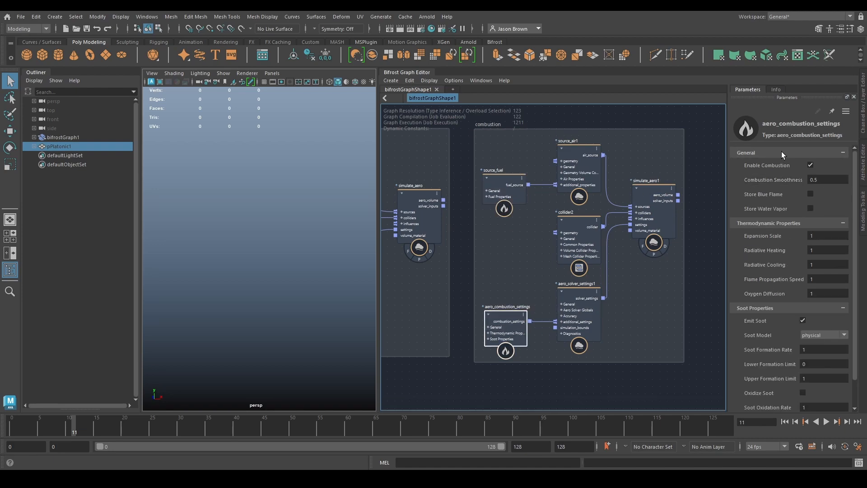
{"action": "scroll", "coordinate": [571, 245], "scroll_direction": "down", "scroll_amount": 4}
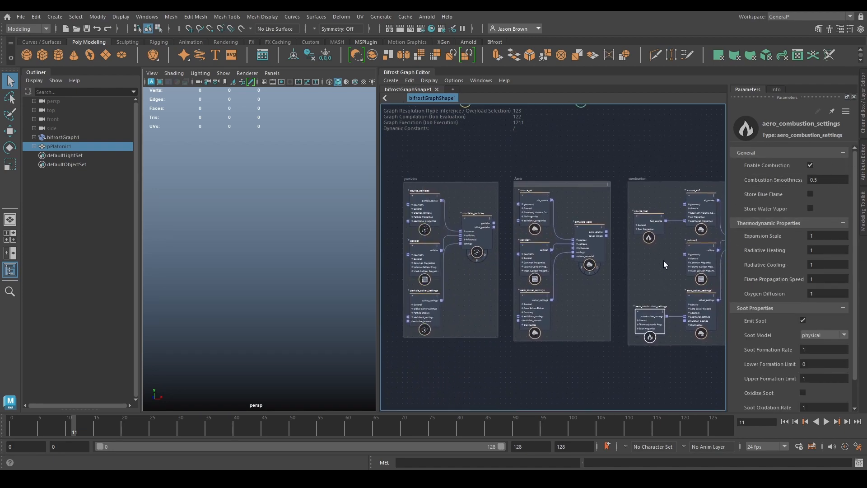
{"action": "scroll", "coordinate": [649, 254], "scroll_direction": "up", "scroll_amount": 3}
{"action": "scroll", "coordinate": [664, 244], "scroll_direction": "down", "scroll_amount": 2}
{"action": "middle_click_drag", "start_coordinate": [658, 243], "coordinate": [627, 243], "text": "alt"}
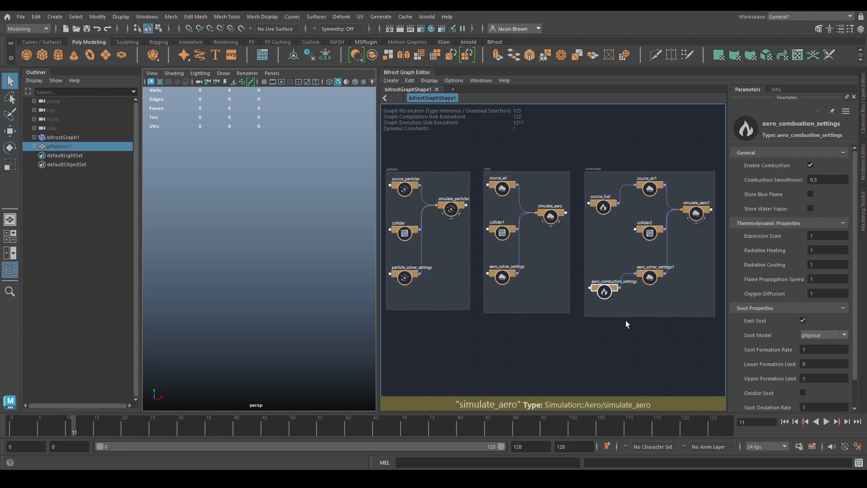
{"action": "middle_click_drag", "start_coordinate": [626, 324], "coordinate": [627, 330], "text": "alt"}
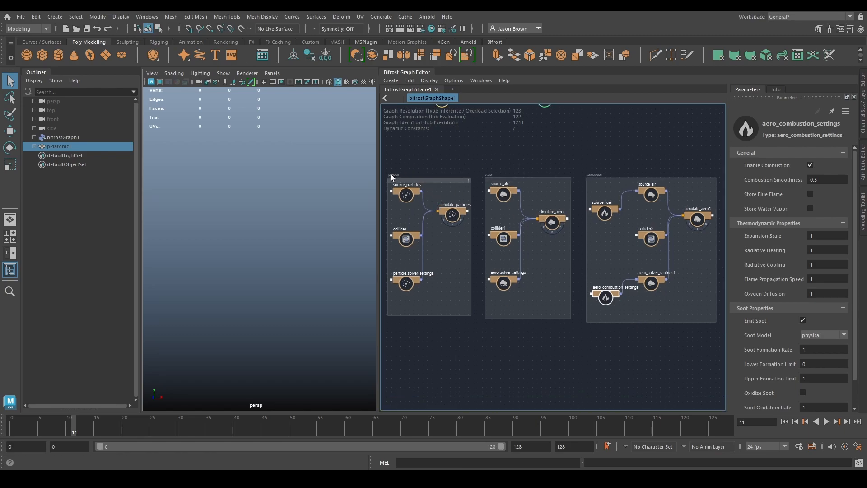
- Delete the particles and Aero backdrops with their nodes, and reposition the combustion backdrop beneath the input and output nodes
{"action": "left_click_drag", "start_coordinate": [383, 167], "coordinate": [580, 334]}
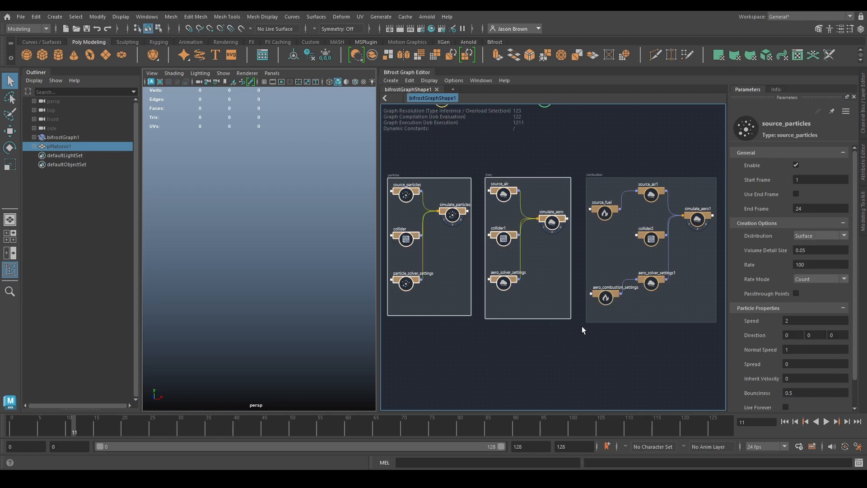
{"action": "key", "text": "Delete"}
{"action": "left_click_drag", "start_coordinate": [685, 181], "coordinate": [589, 166]}
{"action": "middle_click_drag", "start_coordinate": [588, 189], "coordinate": [604, 232], "text": "alt"}
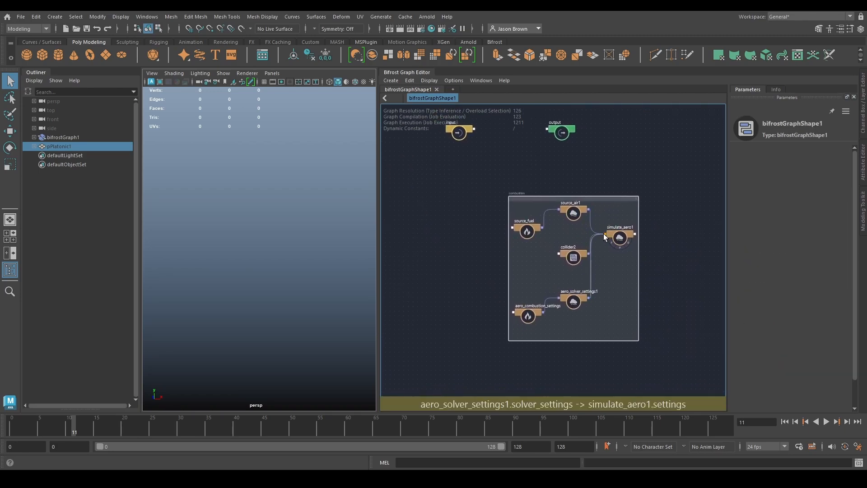
{"action": "scroll", "coordinate": [605, 233], "scroll_direction": "up", "scroll_amount": 4}
{"action": "middle_click_drag", "start_coordinate": [616, 312], "coordinate": [621, 279], "text": "alt"}
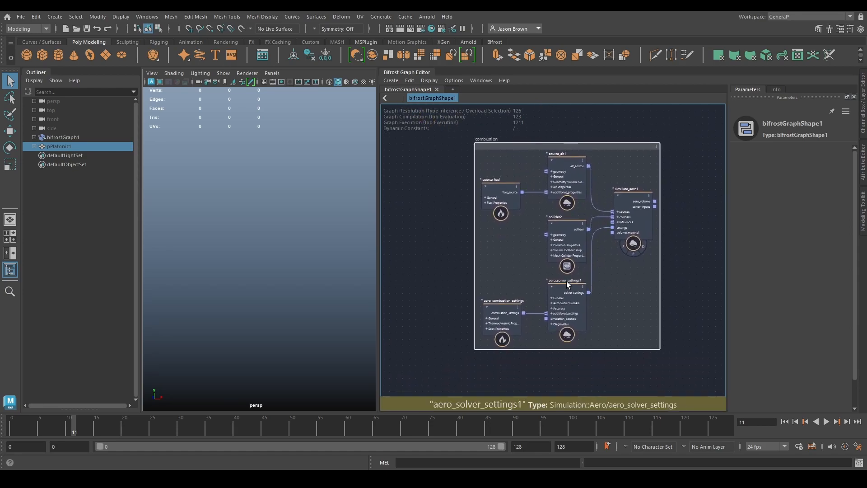
- Save the scene as week6_video in the bifrost-workshop folder's "Lesson Plans and Teaching Resources" subfolder
{"action": "key", "text": "ctrl+shift+s"}
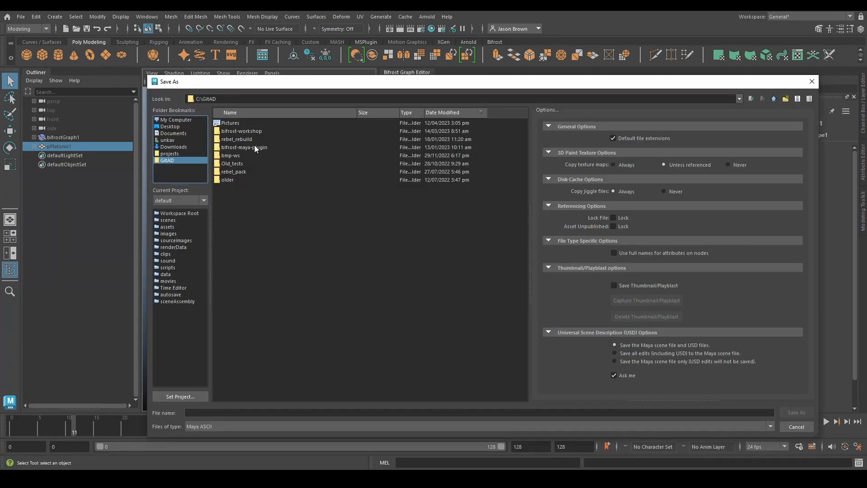
{"action": "double_click", "coordinate": [255, 131]}
{"action": "double_click", "coordinate": [280, 122]}
{"action": "double_click", "coordinate": [264, 413]}
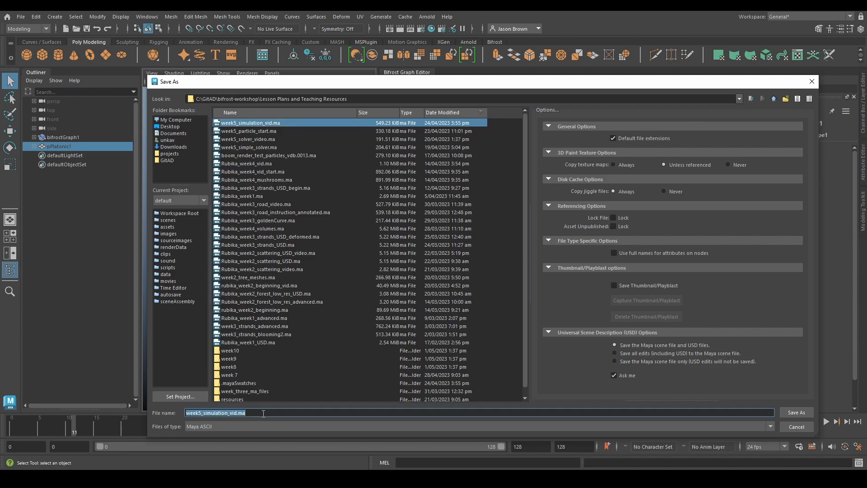
{"action": "type", "text": "week6_cide"}
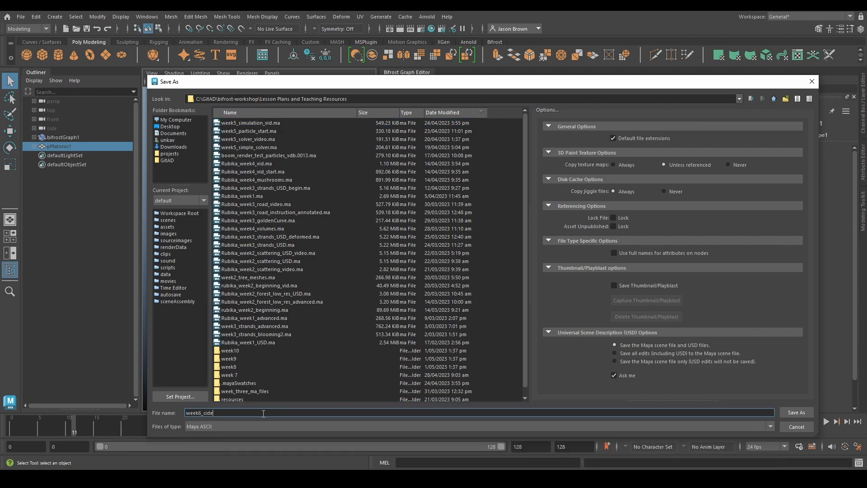
{"action": "type", "text": "v"}
{"action": "key", "text": "Return"}
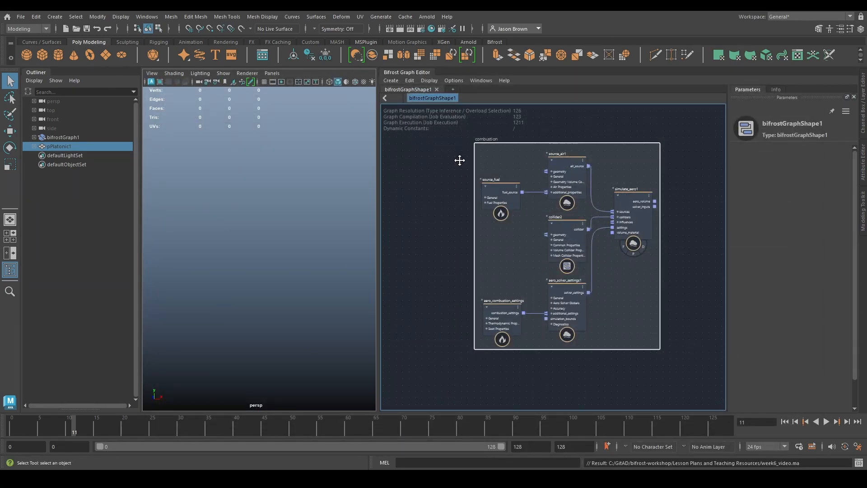
- Examine the combustion graph and the parameters of its source_fuel and aero_combustion_settings nodes
{"action": "scroll", "coordinate": [454, 143], "scroll_direction": "down", "scroll_amount": 1}
{"action": "middle_click_drag", "start_coordinate": [449, 153], "coordinate": [470, 178], "text": "alt"}
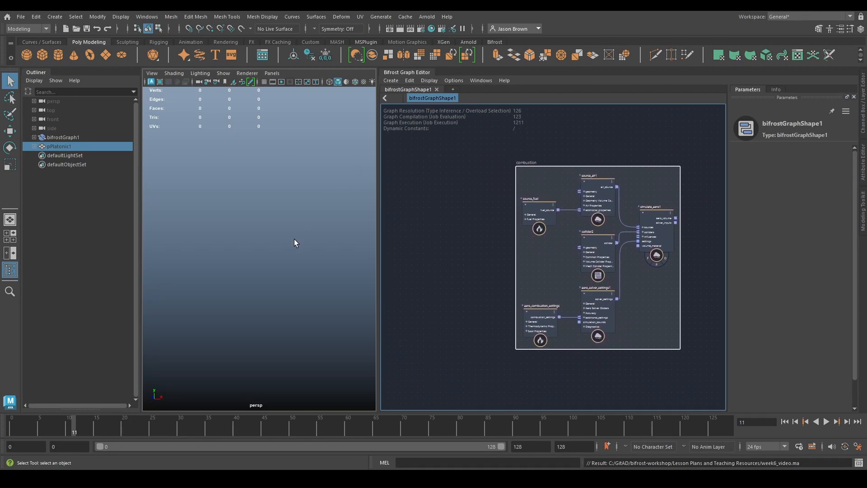
{"action": "middle_click_drag", "start_coordinate": [475, 211], "coordinate": [485, 213], "text": "alt"}
{"action": "right_click_drag", "start_coordinate": [487, 231], "coordinate": [506, 246], "text": "alt"}
{"action": "middle_click_drag", "start_coordinate": [503, 245], "coordinate": [486, 239], "text": "alt"}
{"action": "scroll", "coordinate": [473, 236], "scroll_direction": "down", "scroll_amount": 2}
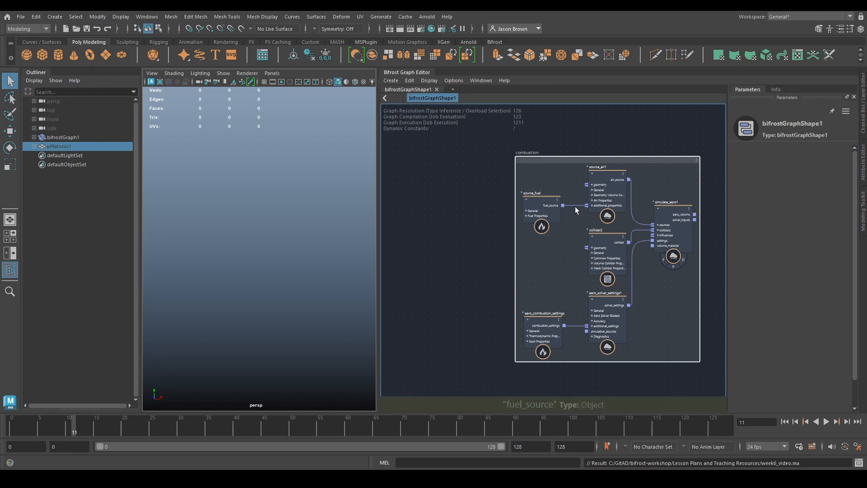
{"action": "left_click_drag", "start_coordinate": [576, 207], "coordinate": [560, 201]}
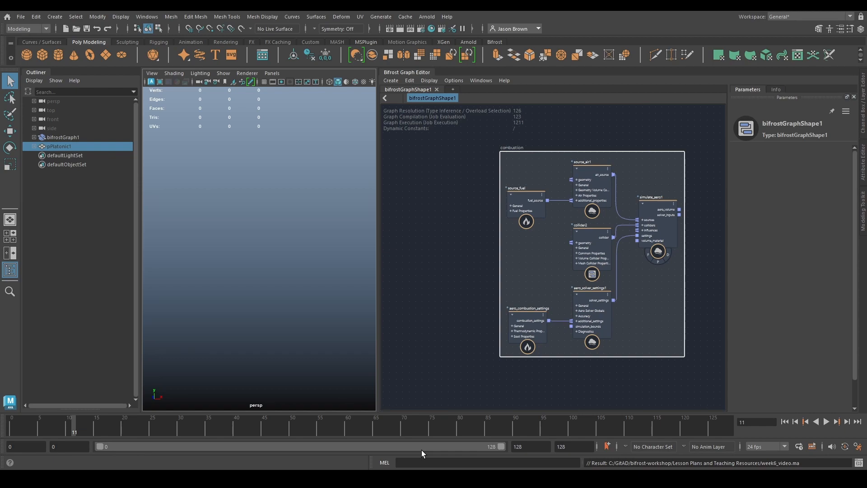
{"action": "left_click", "coordinate": [509, 200]}
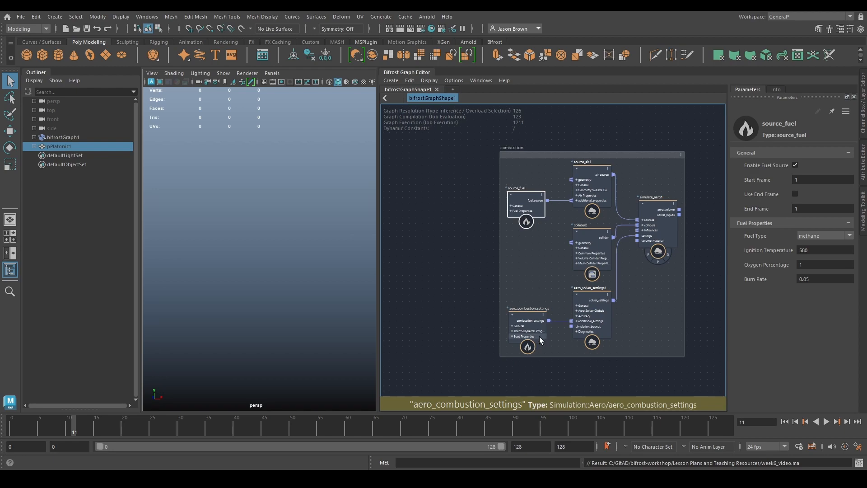
{"action": "left_click", "coordinate": [529, 316]}
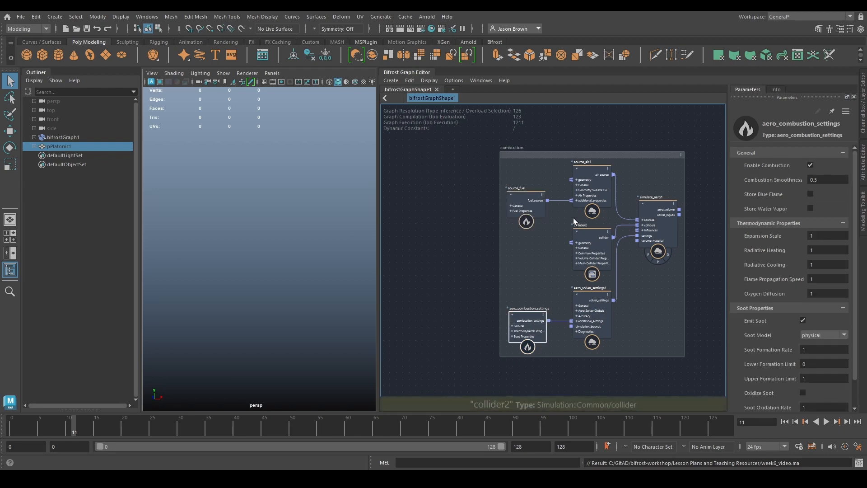
{"action": "left_click", "coordinate": [542, 213]}
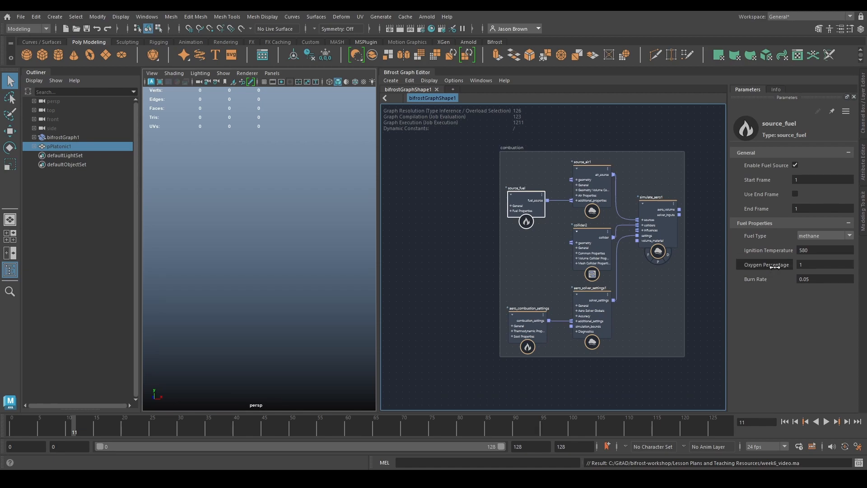
{"action": "left_click", "coordinate": [438, 272]}
{"action": "middle_click_drag", "start_coordinate": [457, 240], "coordinate": [474, 250]}
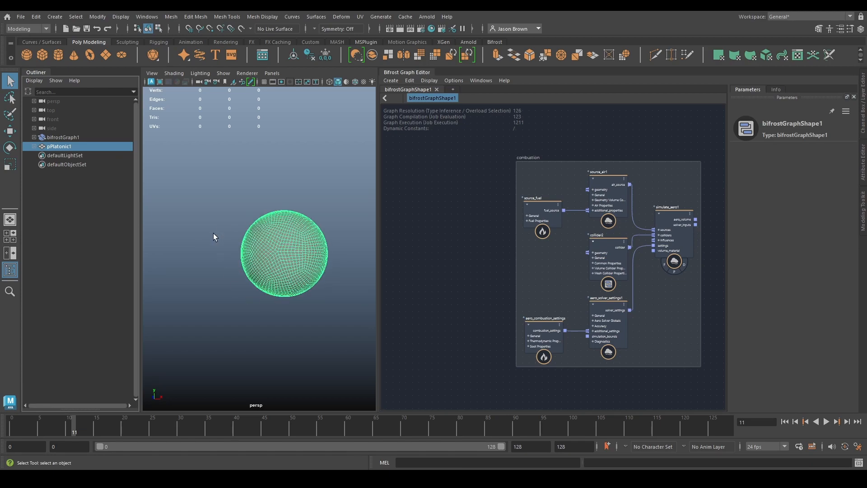
- Hide the pPlatonic1 sphere, add it to the graph as an input and connect its mesh to source_air1's geometry
{"action": "key", "text": "ctrl+h"}
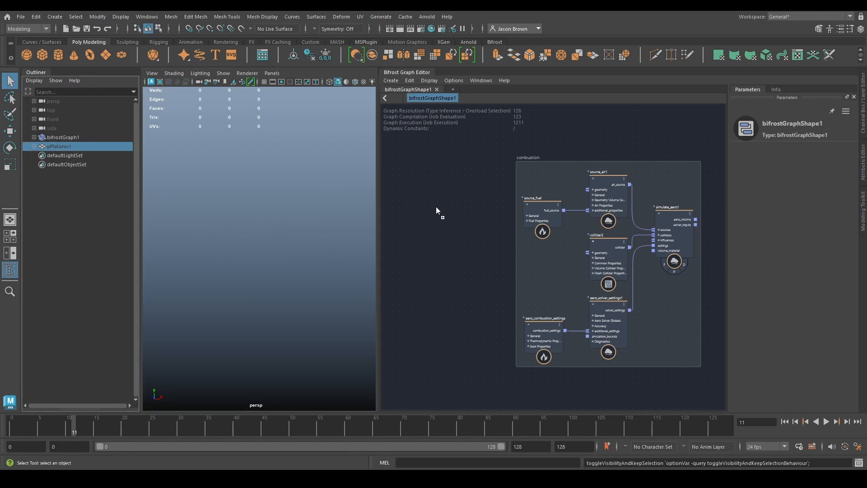
{"action": "left_click_drag", "start_coordinate": [442, 210], "coordinate": [614, 317]}
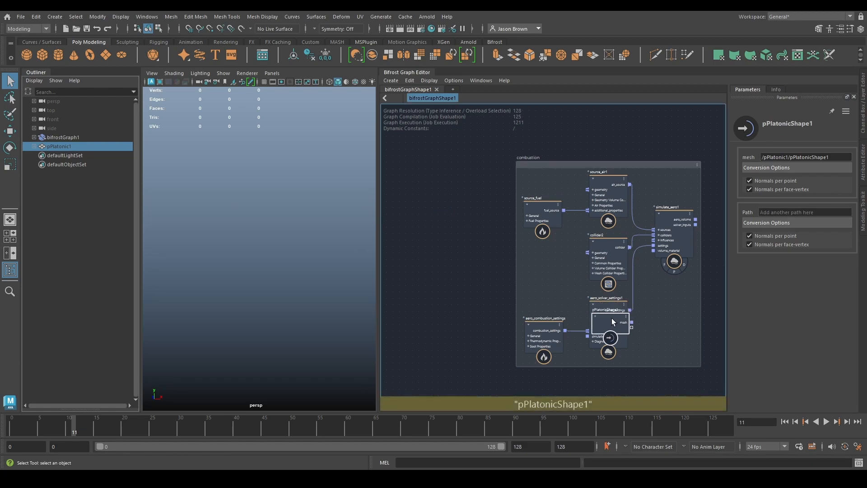
{"action": "left_click_drag", "start_coordinate": [475, 194], "coordinate": [590, 190]}
{"action": "middle_click_drag", "start_coordinate": [468, 245], "coordinate": [444, 256], "text": "alt"}
{"action": "left_click_drag", "start_coordinate": [427, 215], "coordinate": [415, 215]}
{"action": "middle_click_drag", "start_coordinate": [434, 226], "coordinate": [586, 223], "text": "alt"}
{"action": "left_click_drag", "start_coordinate": [586, 224], "coordinate": [411, 214]}
- Create an assign_material node from simulate_aero1's aero_volume output and place it beside the combustion backdrop
{"action": "middle_click_drag", "start_coordinate": [547, 253], "coordinate": [262, 238], "text": "alt"}
{"action": "middle_click_drag", "start_coordinate": [600, 250], "coordinate": [520, 255], "text": "alt"}
{"action": "left_click_drag", "start_coordinate": [491, 231], "coordinate": [538, 234]}
{"action": "type", "text": "assign"}
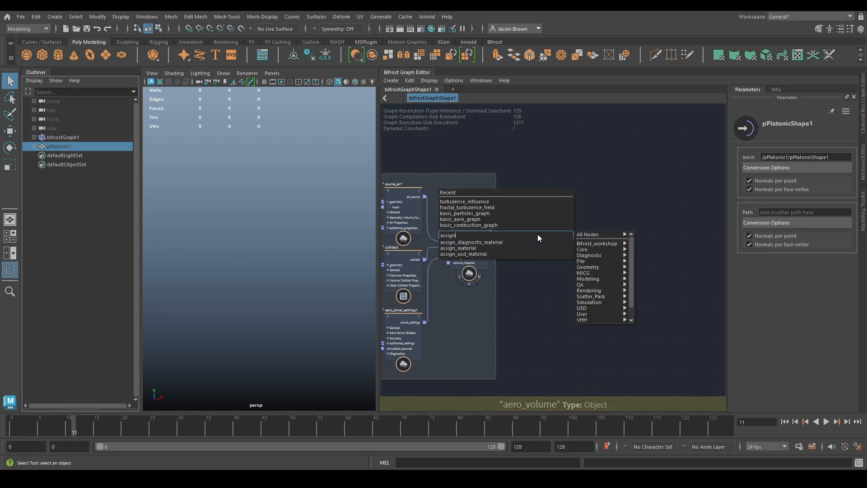
{"action": "key", "text": "Down"}
{"action": "key", "text": "Down"}
{"action": "key", "text": "Return"}
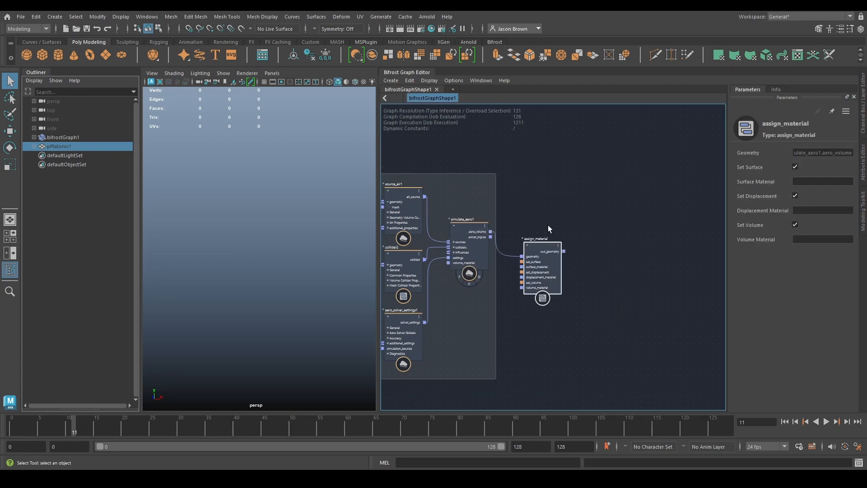
{"action": "left_click_drag", "start_coordinate": [567, 247], "coordinate": [586, 242]}
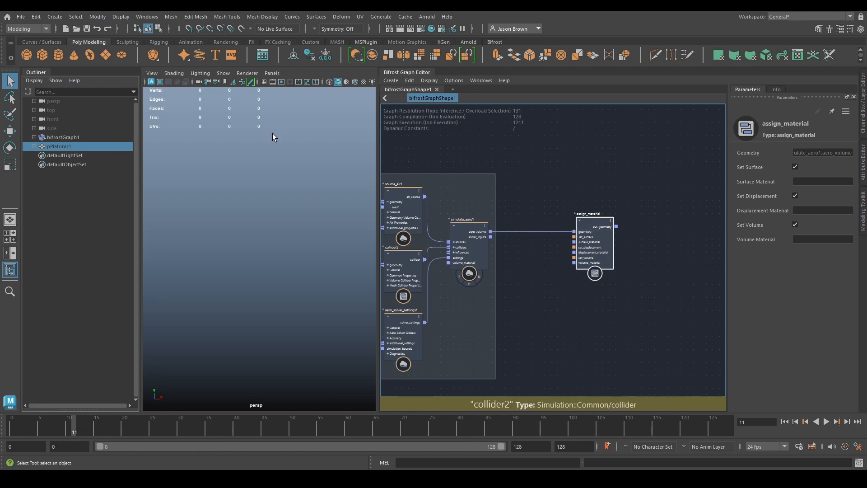
- Create an Arnold_standard_volume_mat node for assign_material's volume_material input, and review its density, emission and temperature channels
{"action": "scroll", "coordinate": [597, 288], "scroll_direction": "up", "scroll_amount": 3}
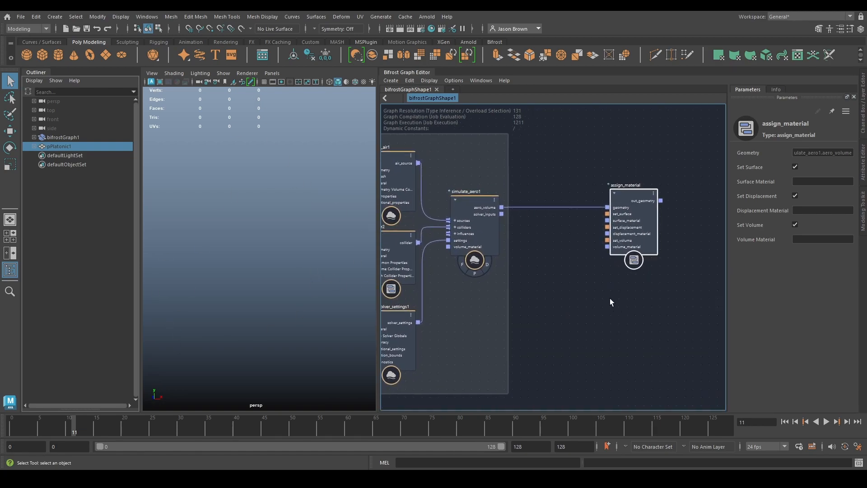
{"action": "right_click", "coordinate": [614, 245]}
{"action": "mouse_move", "coordinate": [658, 262]}
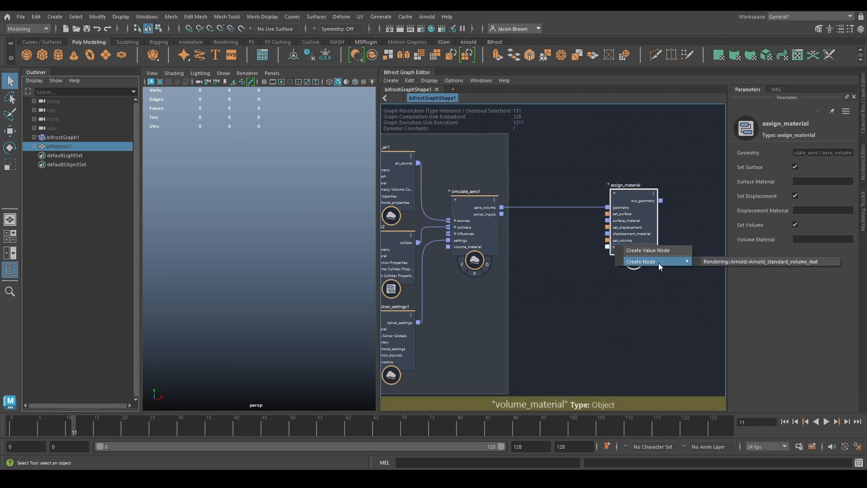
{"action": "left_click", "coordinate": [728, 262]}
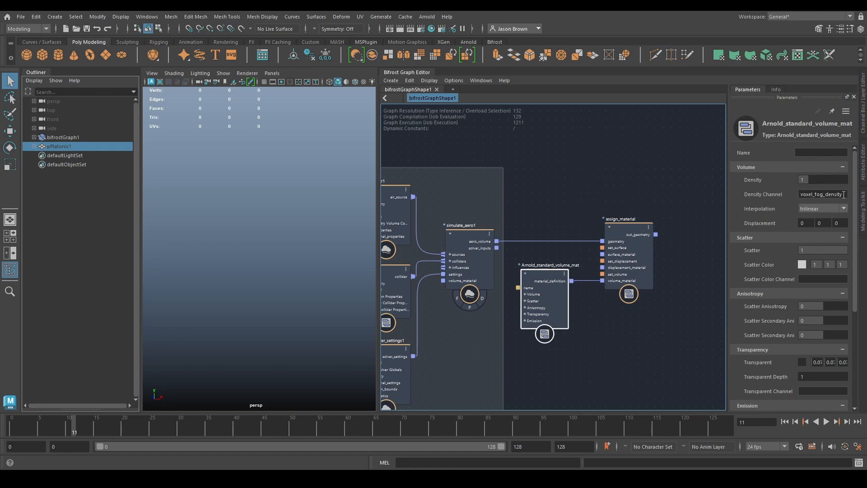
{"action": "scroll", "coordinate": [761, 304], "scroll_direction": "down", "scroll_amount": 5}
{"action": "double_click", "coordinate": [838, 322]}
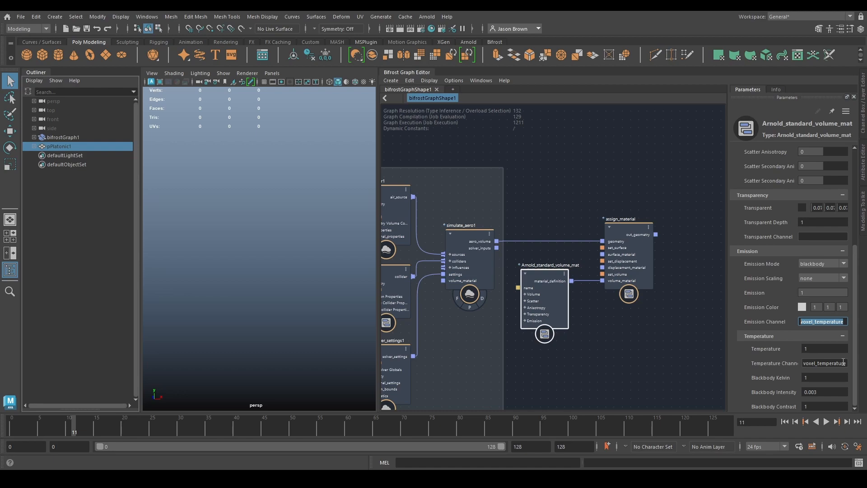
{"action": "scroll", "coordinate": [635, 327], "scroll_direction": "down", "scroll_amount": 3}
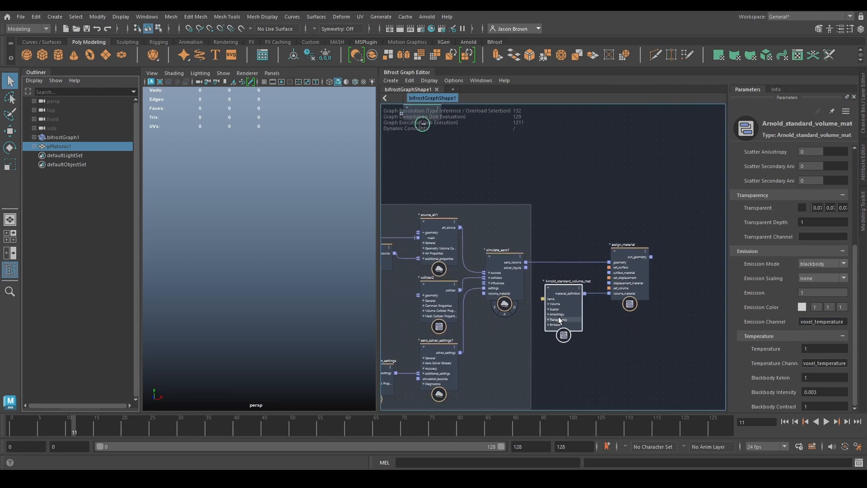
- Add an output node beside assign_material and connect out_geometry to it
{"action": "middle_click_drag", "start_coordinate": [646, 342], "coordinate": [552, 339], "text": "alt"}
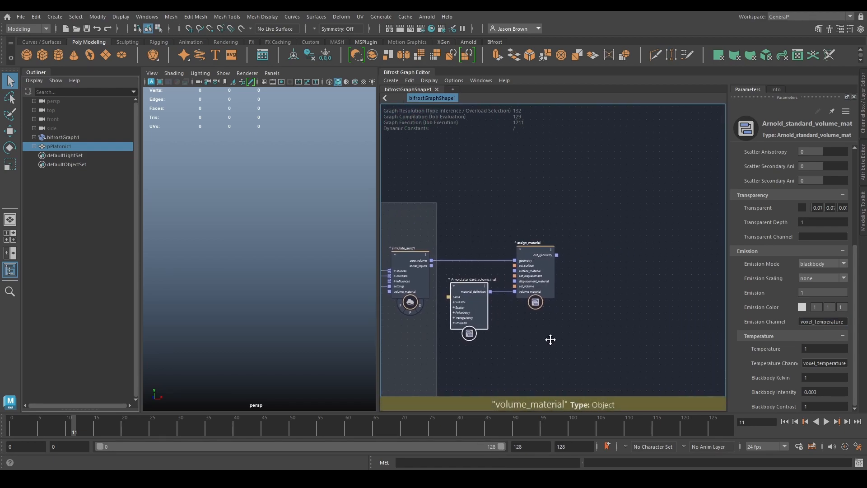
{"action": "key", "text": "Tab"}
{"action": "type", "text": "output"}
{"action": "key", "text": "Return"}
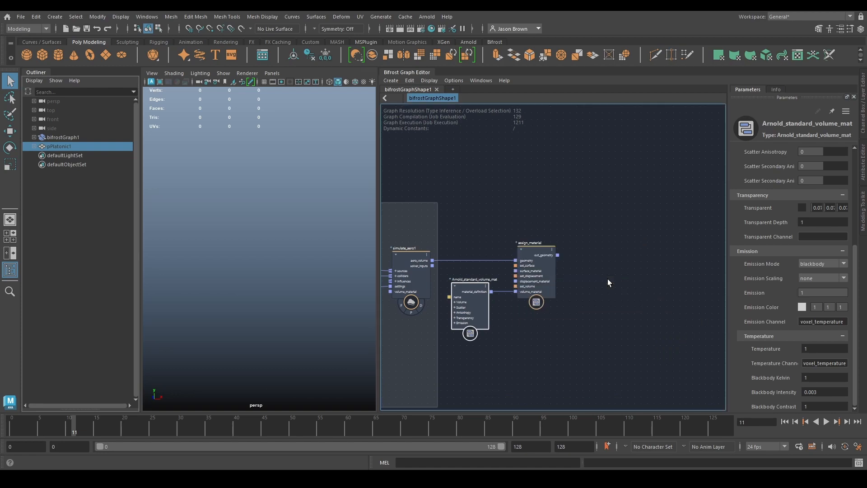
{"action": "left_click_drag", "start_coordinate": [629, 293], "coordinate": [616, 252]}
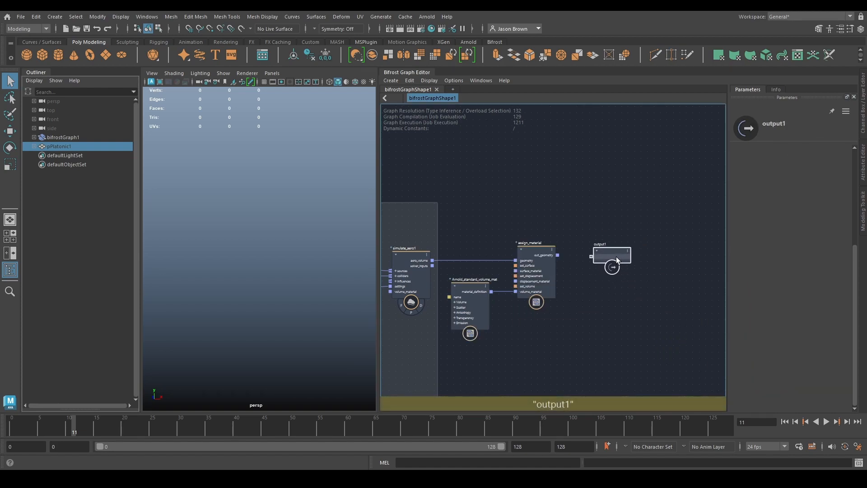
{"action": "left_click_drag", "start_coordinate": [558, 255], "coordinate": [591, 256]}
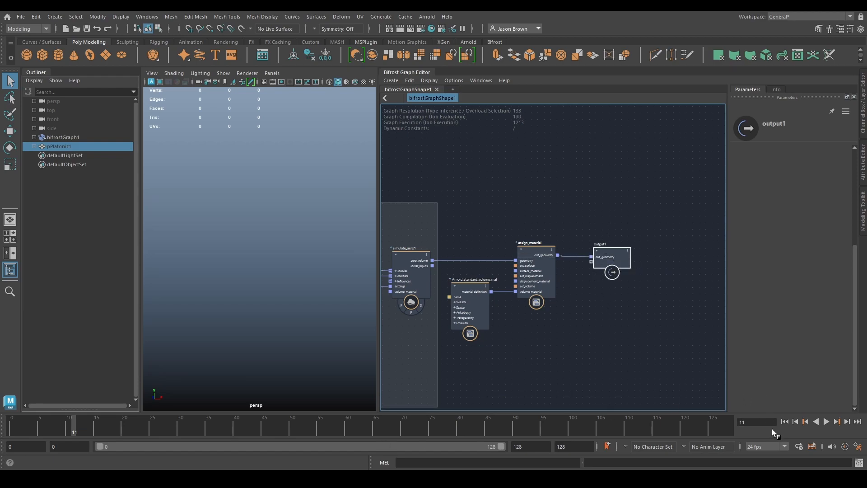
- Play the combustion simulation twice from frame 0 to check the smoke volume in the viewport
{"action": "left_click", "coordinate": [785, 422]}
{"action": "middle_click_drag", "start_coordinate": [498, 309], "coordinate": [681, 282]}
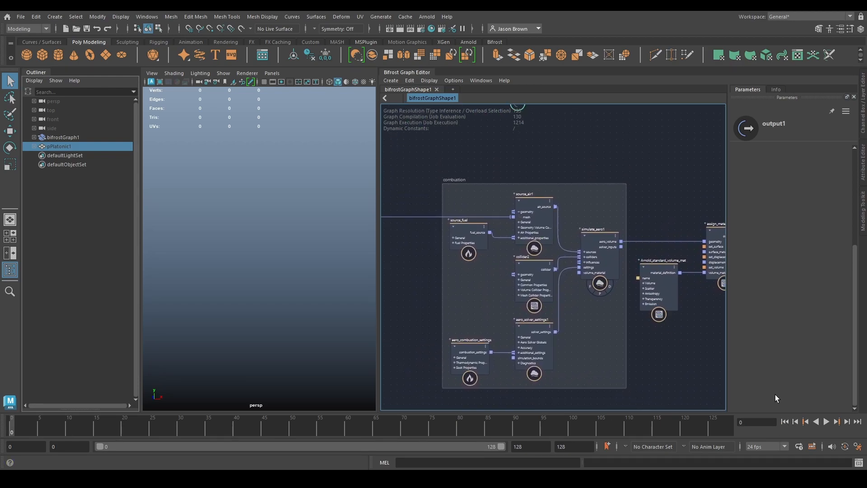
{"action": "left_click", "coordinate": [827, 421]}
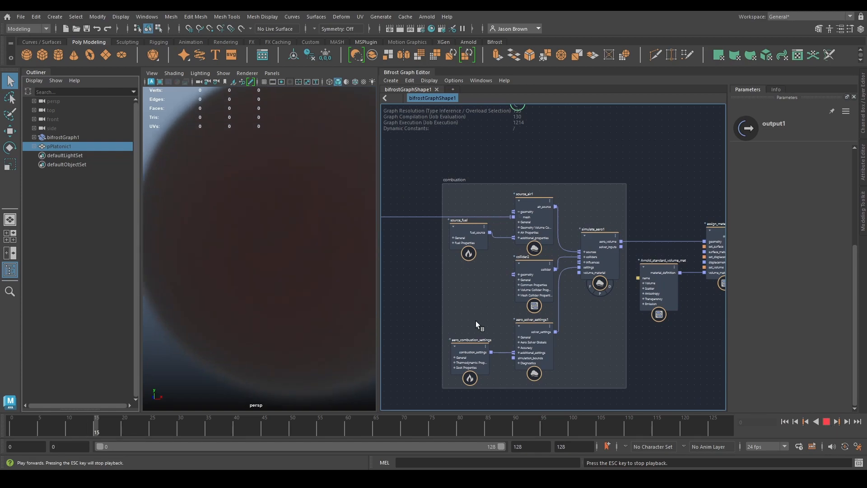
{"action": "key", "text": "Escape"}
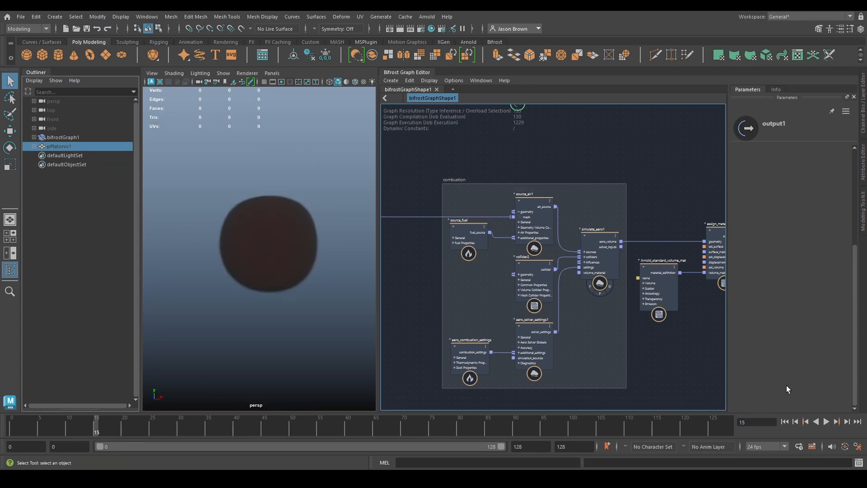
{"action": "left_click", "coordinate": [784, 422]}
{"action": "left_click", "coordinate": [826, 420]}
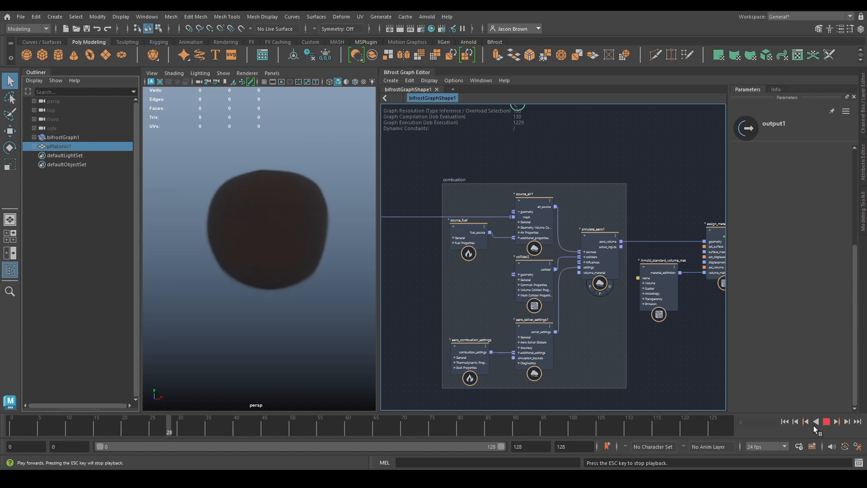
{"action": "middle_click_drag", "start_coordinate": [641, 289], "coordinate": [618, 313]}
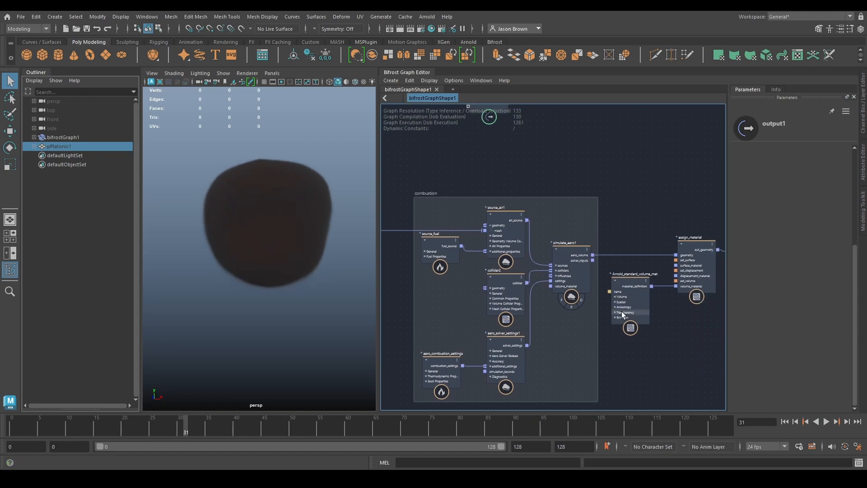
- Try a different density on the Arnold_standard_volume_mat node, and undo the change
{"action": "left_click", "coordinate": [696, 248]}
{"action": "left_click", "coordinate": [636, 298]}
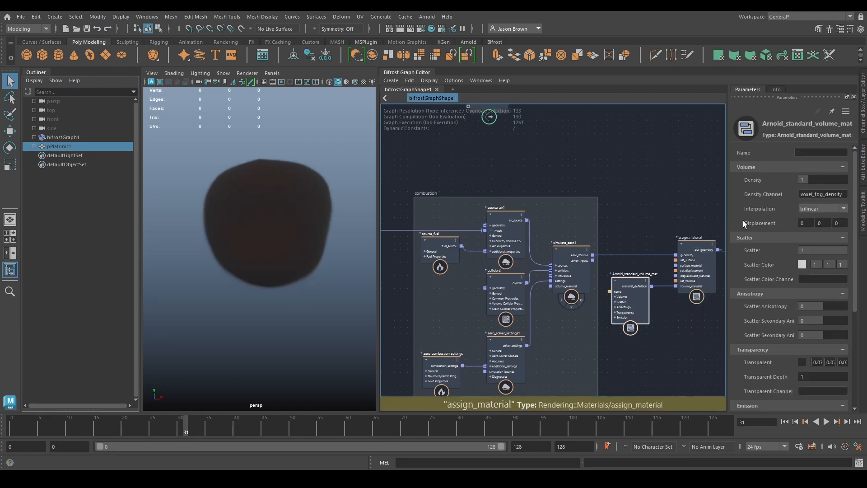
{"action": "left_click_drag", "start_coordinate": [816, 179], "coordinate": [788, 191]}
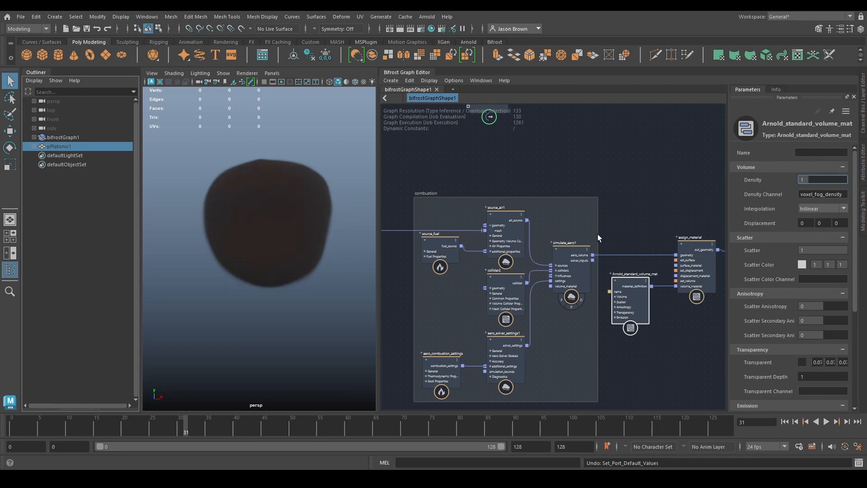
{"action": "middle_click_drag", "start_coordinate": [593, 191], "coordinate": [804, 142]}
{"action": "middle_click_drag", "start_coordinate": [480, 230], "coordinate": [483, 282]}
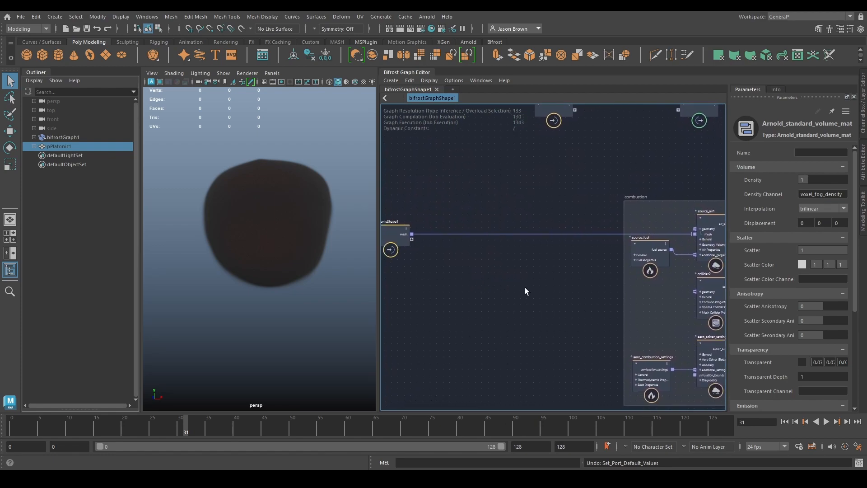
{"action": "scroll", "coordinate": [525, 288], "scroll_direction": "down", "scroll_amount": 3}
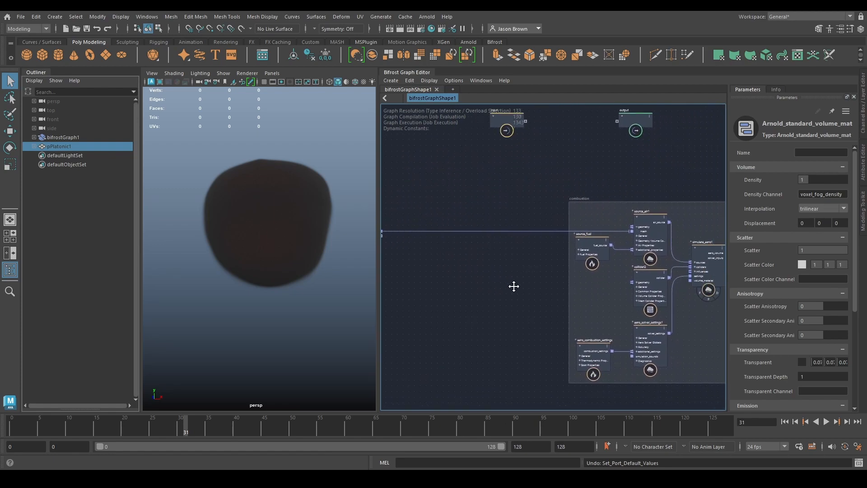
{"action": "left_click", "coordinate": [470, 324]}
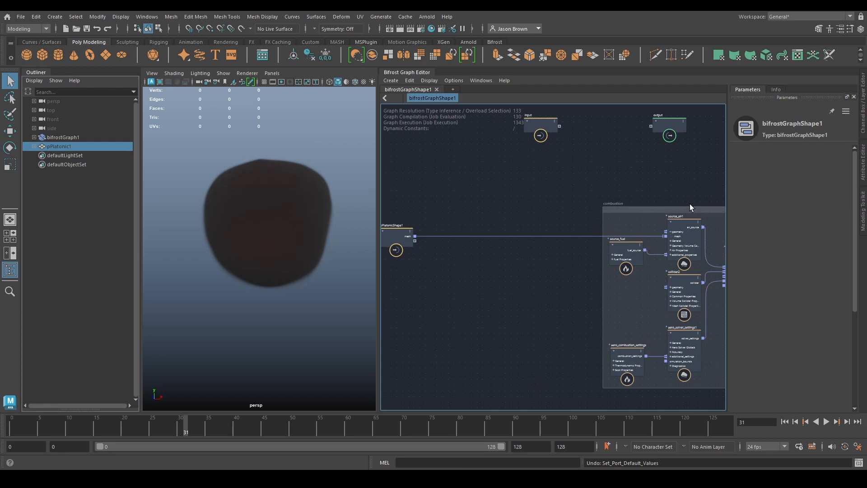
- Return the simulation to frame 0 and add a vary_source_property node beside pPlatonicShape1 in the Bifrost graph
{"action": "mouse_move", "coordinate": [579, 318]}
{"action": "middle_mouse_down"}
{"action": "mouse_move", "coordinate": [477, 310]}
{"action": "mouse_move", "coordinate": [604, 314]}
{"action": "mouse_move", "coordinate": [576, 330]}
{"action": "middle_mouse_up"}
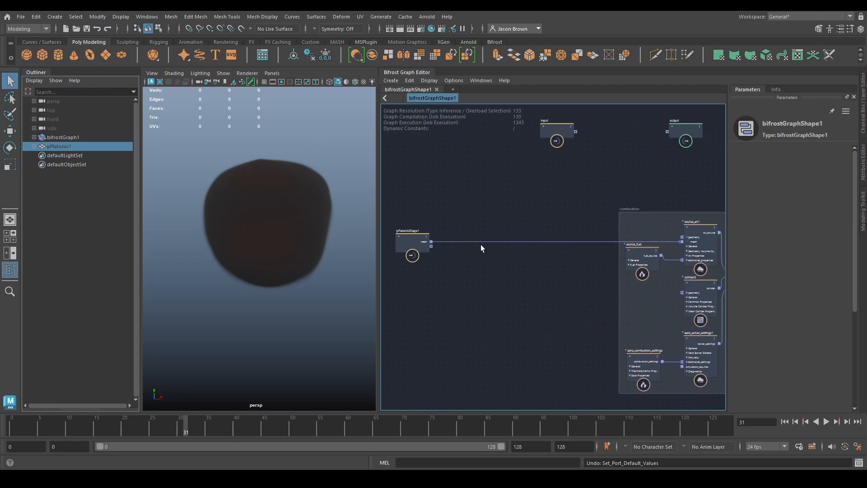
{"action": "left_click", "coordinate": [785, 422]}
{"action": "scroll", "coordinate": [459, 271], "scroll_direction": "up", "scroll_amount": 2}
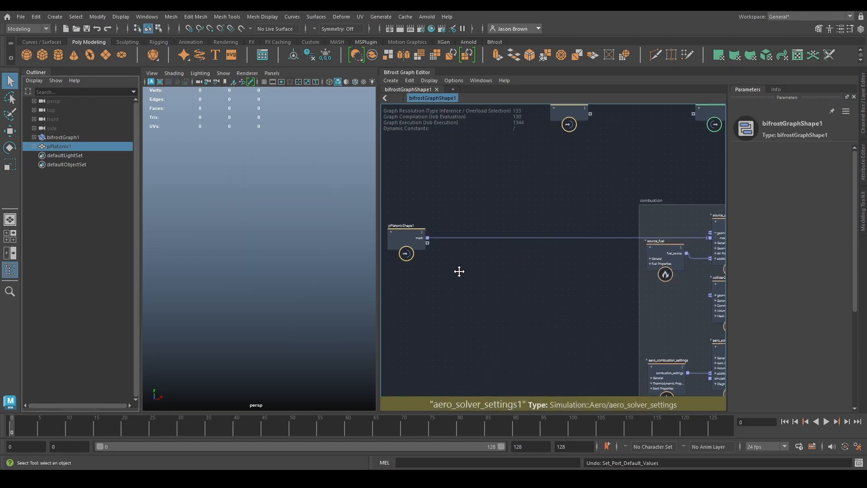
{"action": "middle_click_drag", "start_coordinate": [459, 271], "coordinate": [455, 280]}
{"action": "middle_click_drag", "start_coordinate": [506, 306], "coordinate": [502, 299]}
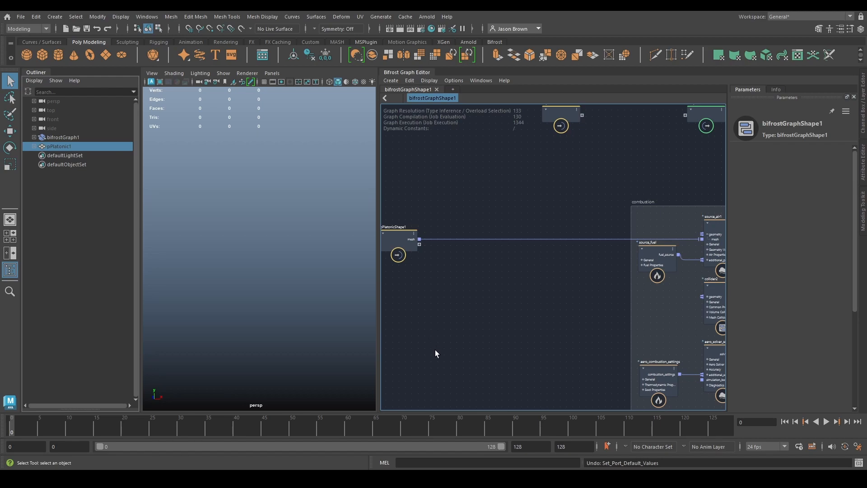
{"action": "scroll", "coordinate": [495, 264], "scroll_direction": "down", "scroll_amount": 3}
{"action": "scroll", "coordinate": [511, 271], "scroll_direction": "up", "scroll_amount": 4}
{"action": "key", "text": "Tab"}
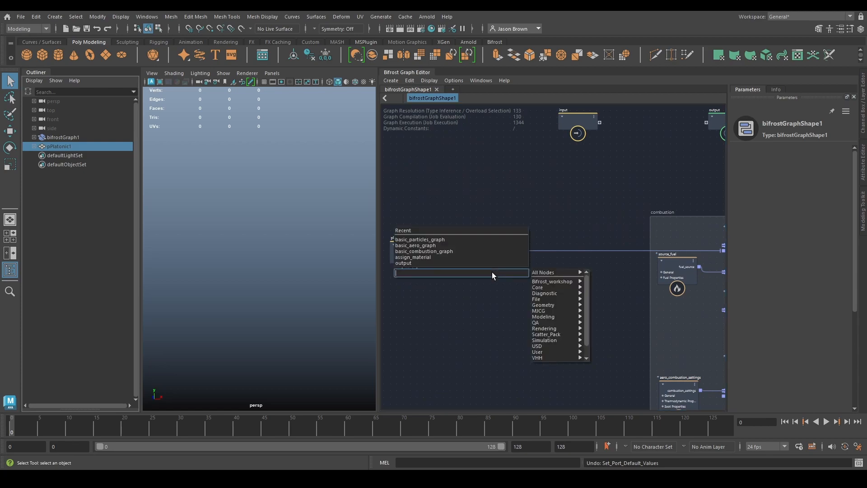
{"action": "type", "text": "vary"}
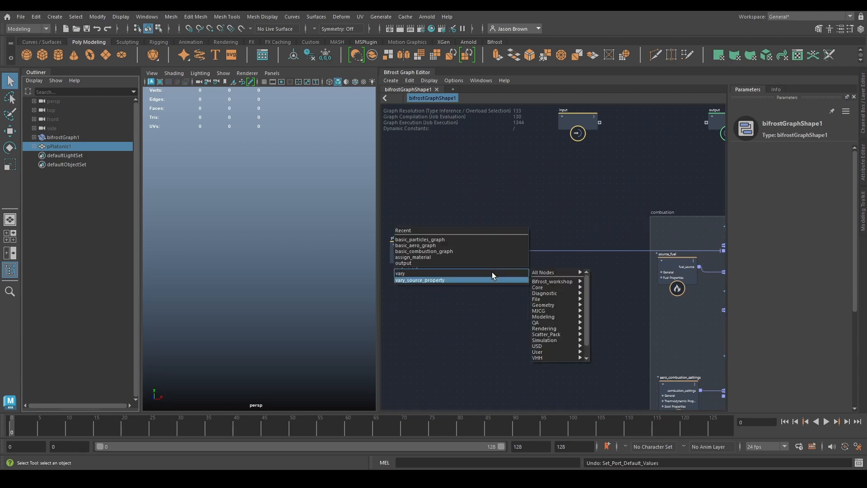
{"action": "key", "text": "Return"}
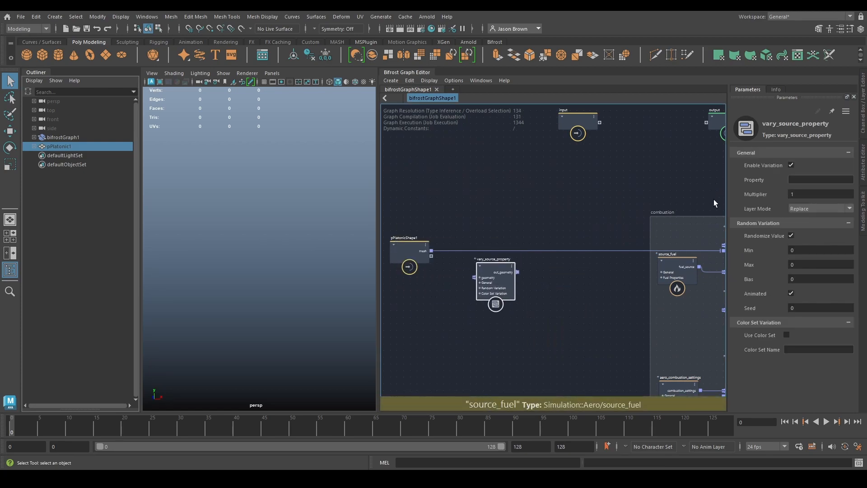
- Review the vary_source_property layer modes and its documentation for the property names that source_air accepts
{"action": "left_click", "coordinate": [802, 209]}
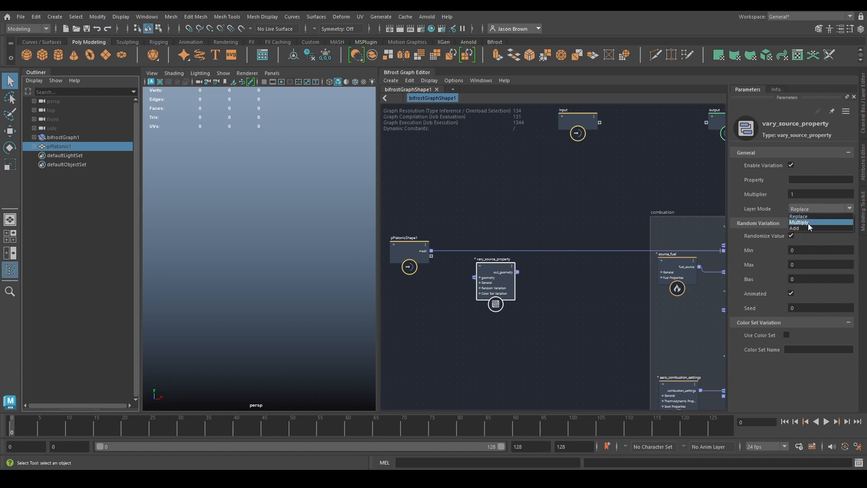
{"action": "left_click", "coordinate": [806, 178]}
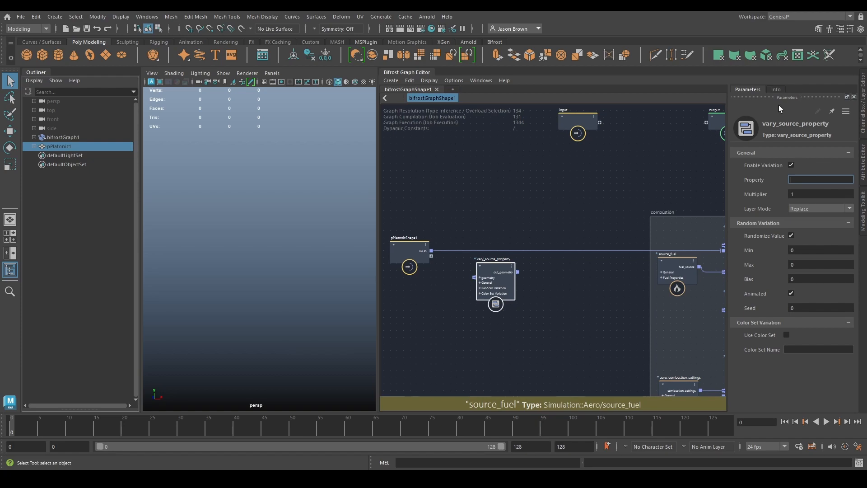
{"action": "left_click", "coordinate": [776, 89]}
{"action": "scroll", "coordinate": [765, 212], "scroll_direction": "down", "scroll_amount": 3}
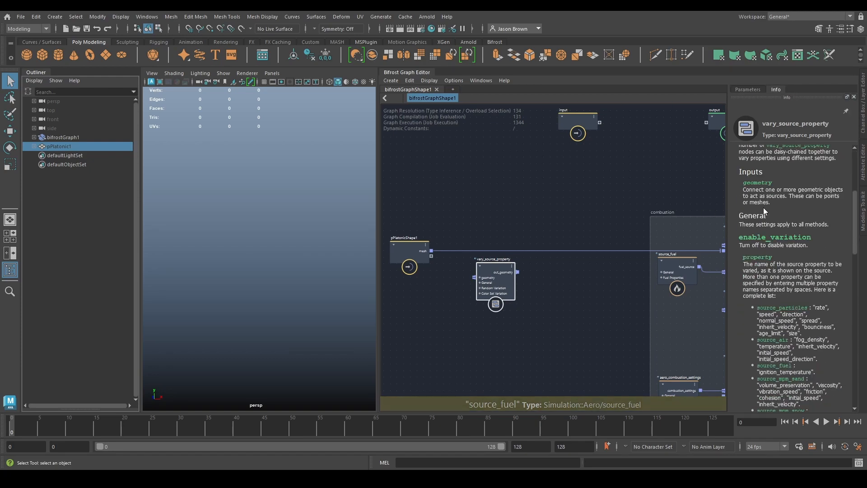
{"action": "scroll", "coordinate": [801, 210], "scroll_direction": "down", "scroll_amount": 2}
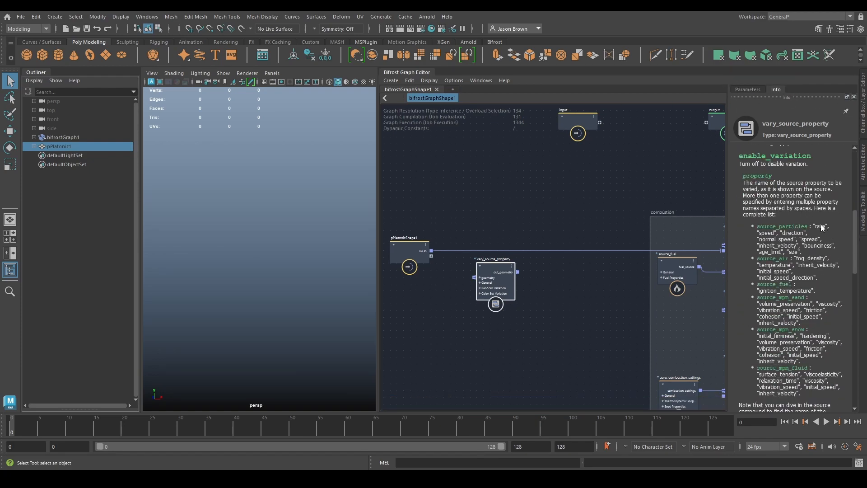
{"action": "scroll", "coordinate": [792, 158], "scroll_direction": "down", "scroll_amount": 2}
{"action": "triple_click", "coordinate": [773, 232]}
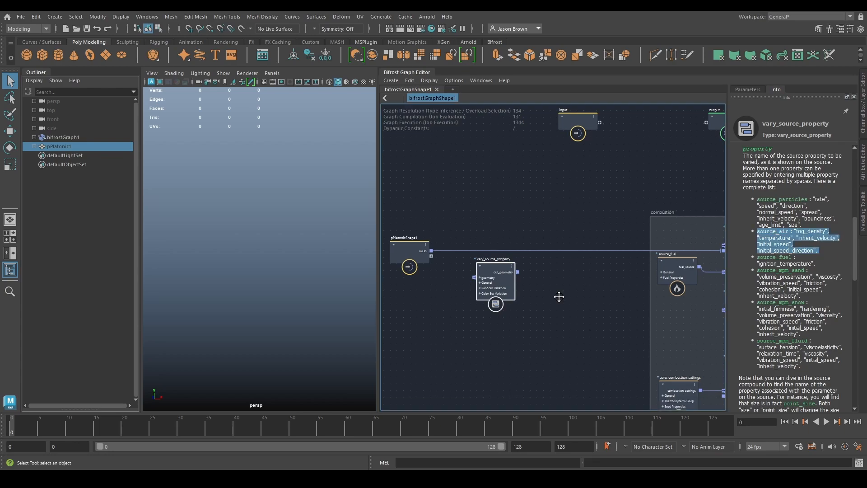
{"action": "middle_click_drag", "start_coordinate": [559, 296], "coordinate": [414, 297]}
{"action": "scroll", "coordinate": [603, 249], "scroll_direction": "up", "scroll_amount": 3}
{"action": "key", "text": "f"}
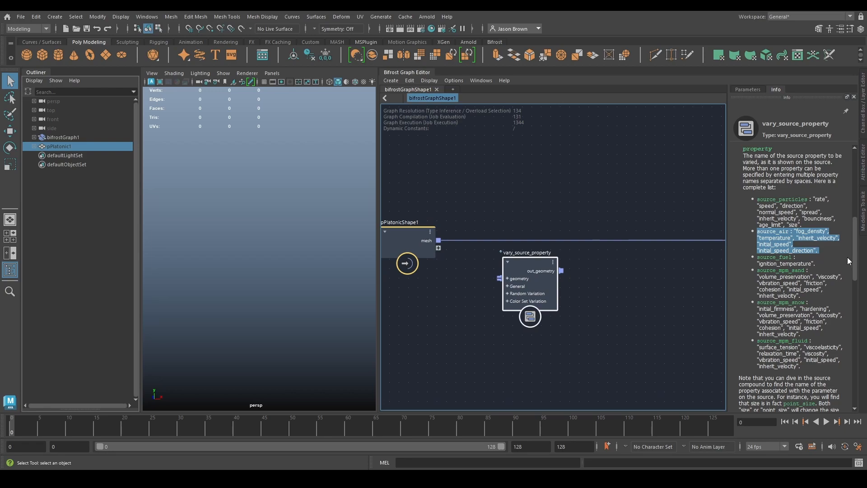
- Set the vary_source_property node's Property to temperature, using the name from the documentation, and keep Layer Mode at Replace
{"action": "double_click", "coordinate": [774, 239]}
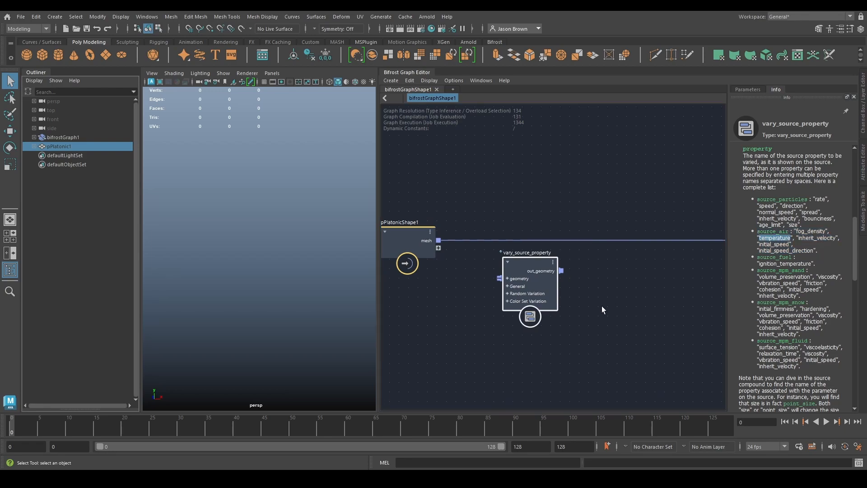
{"action": "left_click", "coordinate": [762, 90]}
{"action": "left_click", "coordinate": [800, 179]}
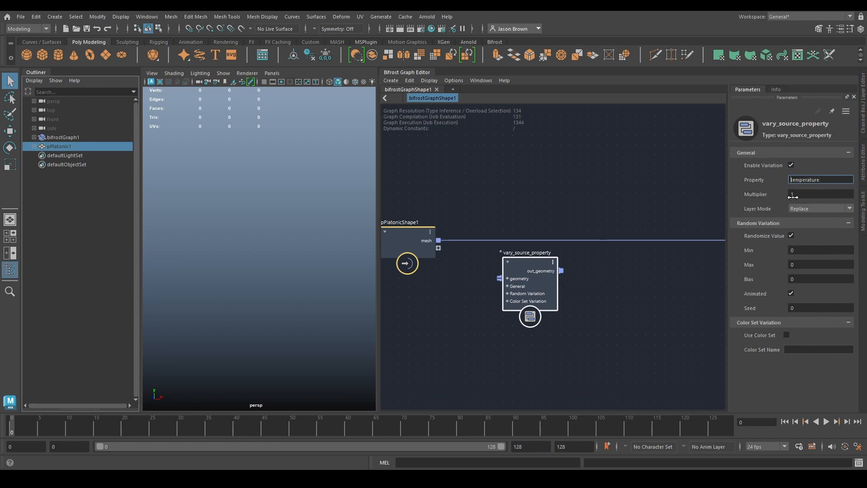
{"action": "left_click", "coordinate": [807, 208]}
{"action": "left_click", "coordinate": [806, 207]}
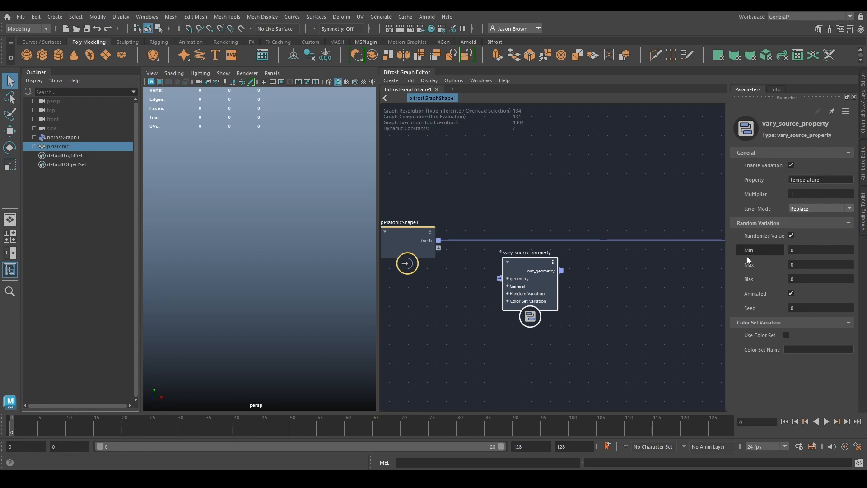
- Wire vary_source_property between the pPlatonicShape1 mesh output and source_air1's mesh input, and place it close to pPlatonicShape1
{"action": "left_click_drag", "start_coordinate": [442, 240], "coordinate": [503, 278]}
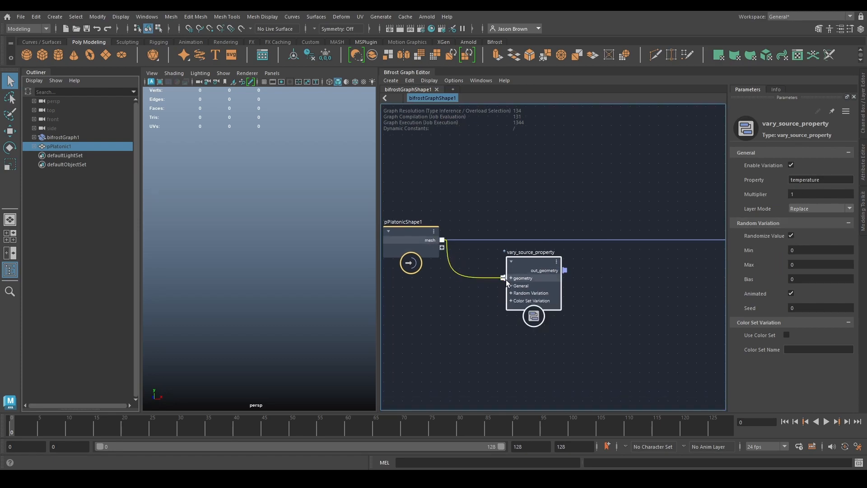
{"action": "left_click_drag", "start_coordinate": [565, 270], "coordinate": [684, 251]}
{"action": "middle_click_drag", "start_coordinate": [494, 278], "coordinate": [655, 282]}
{"action": "left_click_drag", "start_coordinate": [529, 294], "coordinate": [534, 264]}
{"action": "middle_click_drag", "start_coordinate": [534, 267], "coordinate": [560, 256]}
{"action": "left_click", "coordinate": [429, 266]}
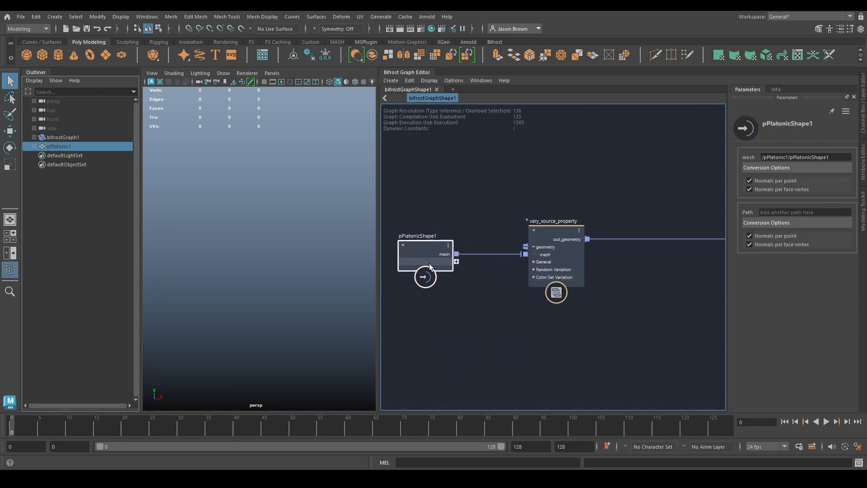
{"action": "scroll", "coordinate": [626, 273], "scroll_direction": "down", "scroll_amount": 1}
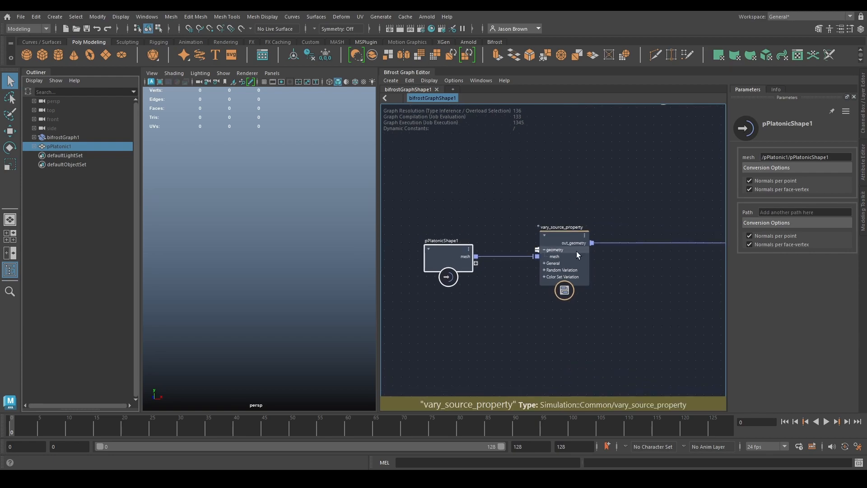
{"action": "left_click", "coordinate": [583, 254]}
{"action": "middle_click_drag", "start_coordinate": [662, 283], "coordinate": [619, 272]}
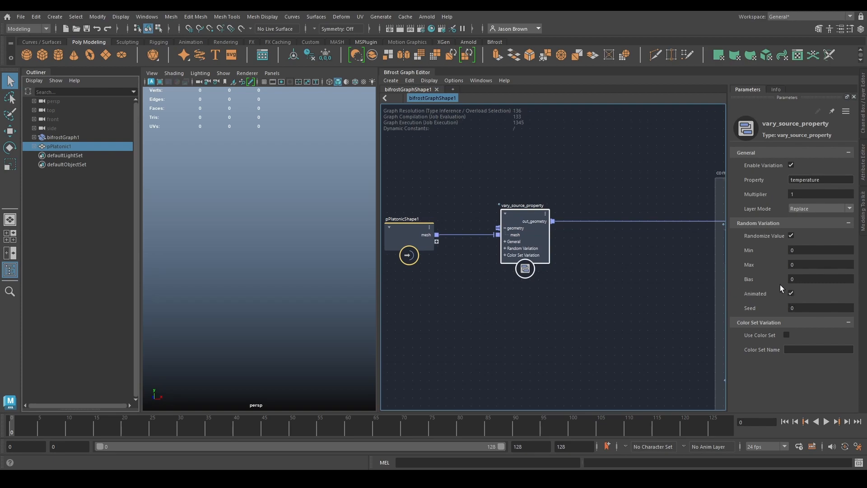
{"action": "left_click_drag", "start_coordinate": [532, 233], "coordinate": [503, 233]}
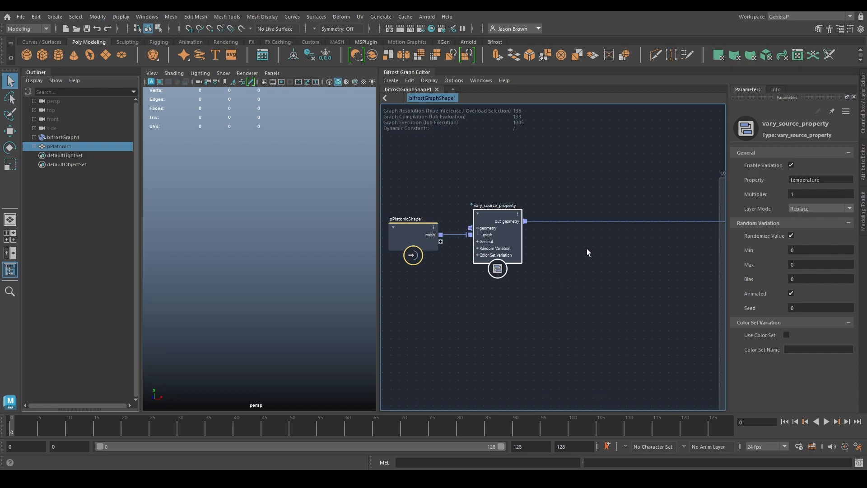
{"action": "middle_click_drag", "start_coordinate": [577, 254], "coordinate": [589, 253]}
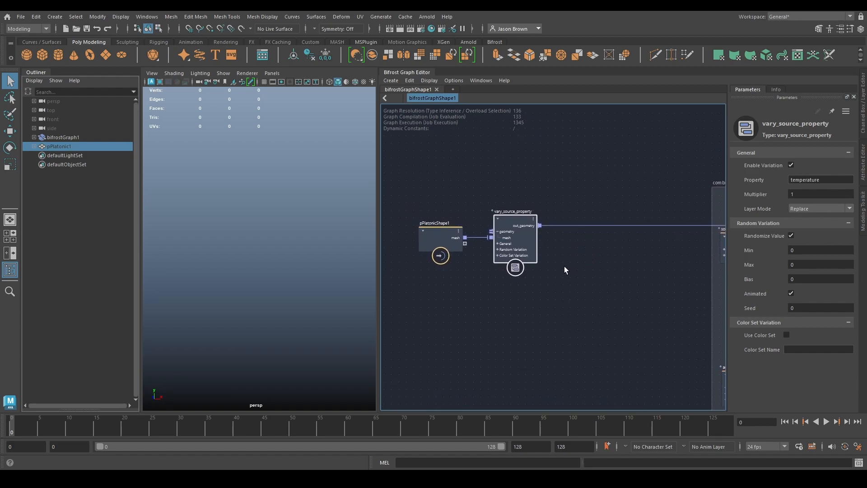
- Check the ignition temperature on source_fuel, and set the random variation Max to 720 on vary_source_property
{"action": "left_click", "coordinate": [795, 265]}
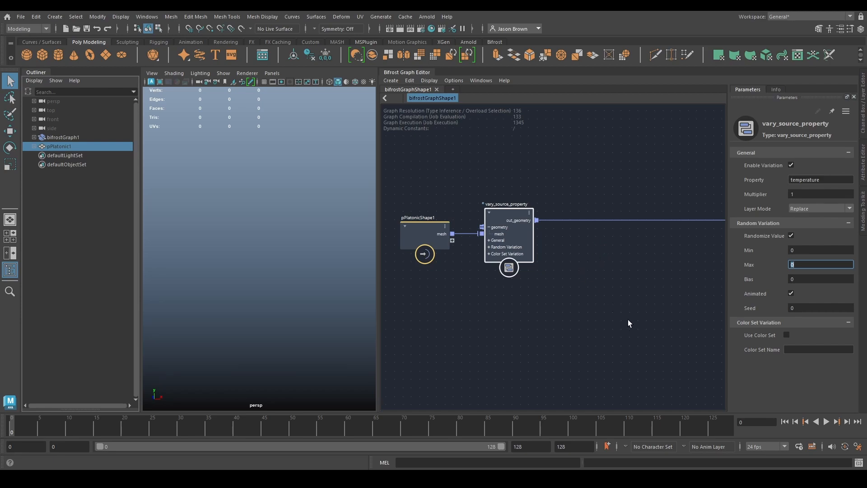
{"action": "middle_click_drag", "start_coordinate": [622, 314], "coordinate": [384, 284]}
{"action": "left_click", "coordinate": [509, 352]}
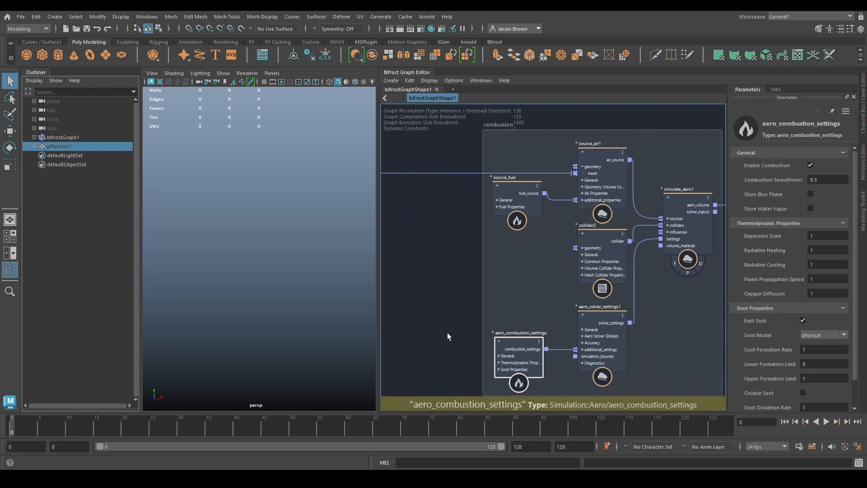
{"action": "left_click", "coordinate": [507, 208]}
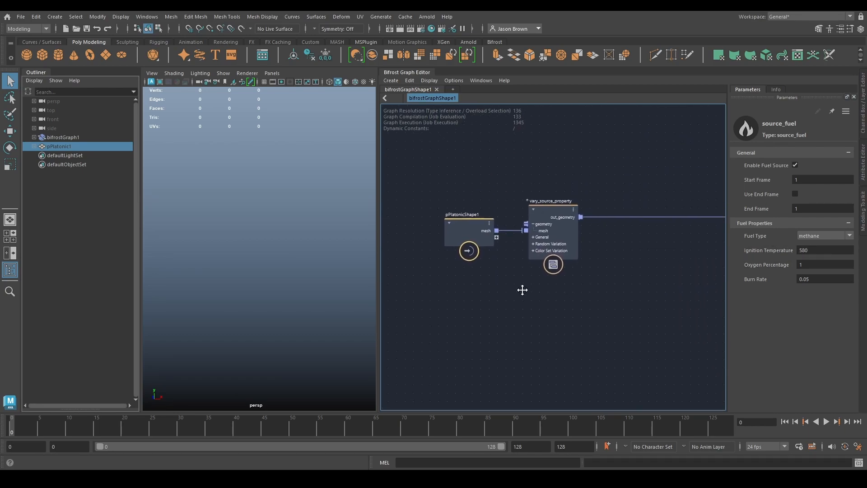
{"action": "left_click", "coordinate": [548, 237]}
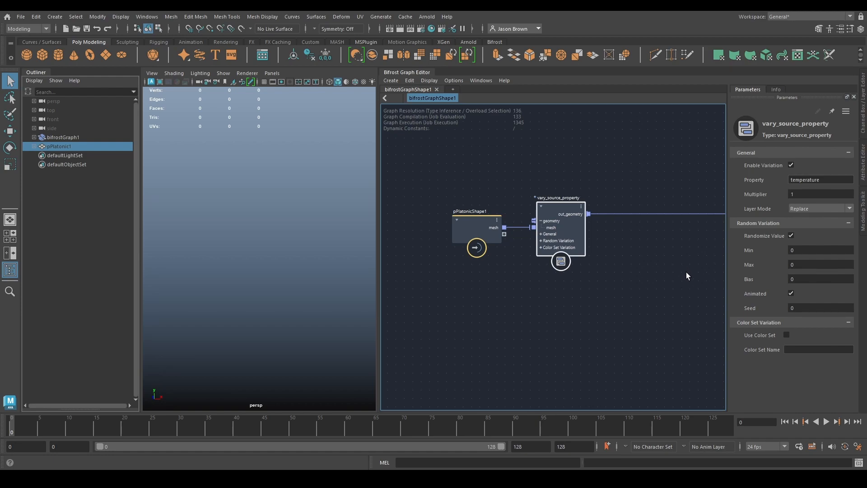
{"action": "left_click", "coordinate": [803, 250]}
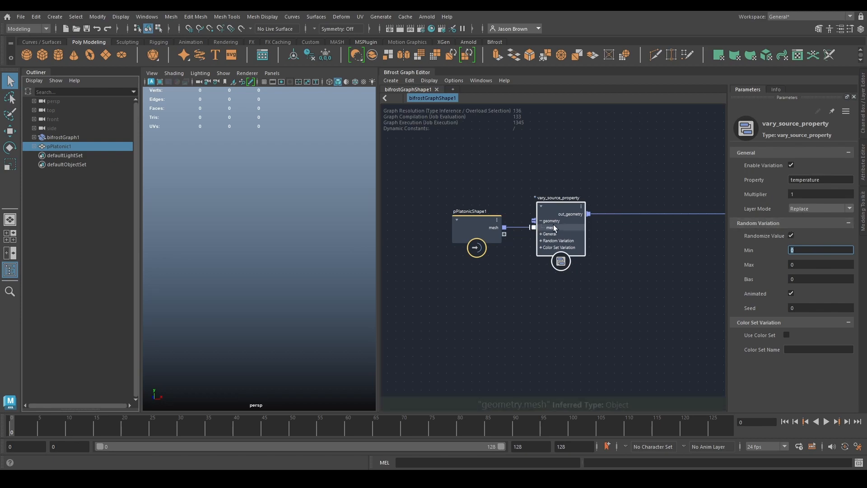
{"action": "left_click", "coordinate": [809, 265]}
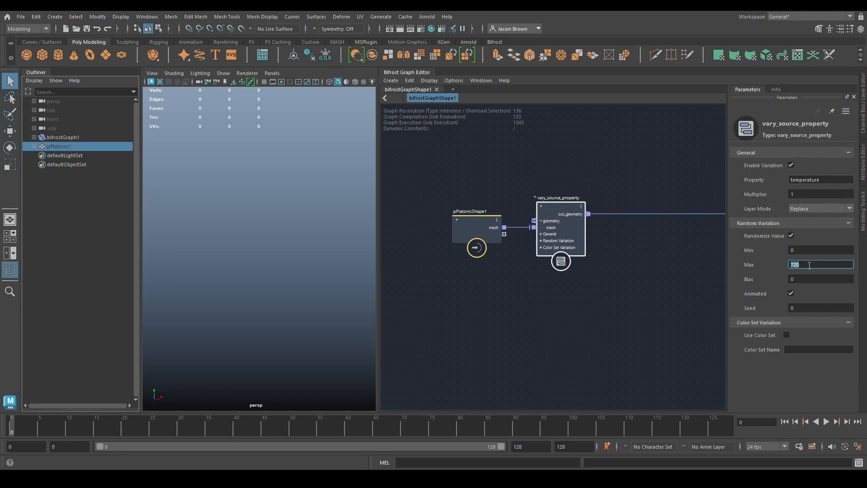
- Play the simulation briefly to check the randomized temperature, stop it and return to frame 0
{"action": "left_click", "coordinate": [827, 422]}
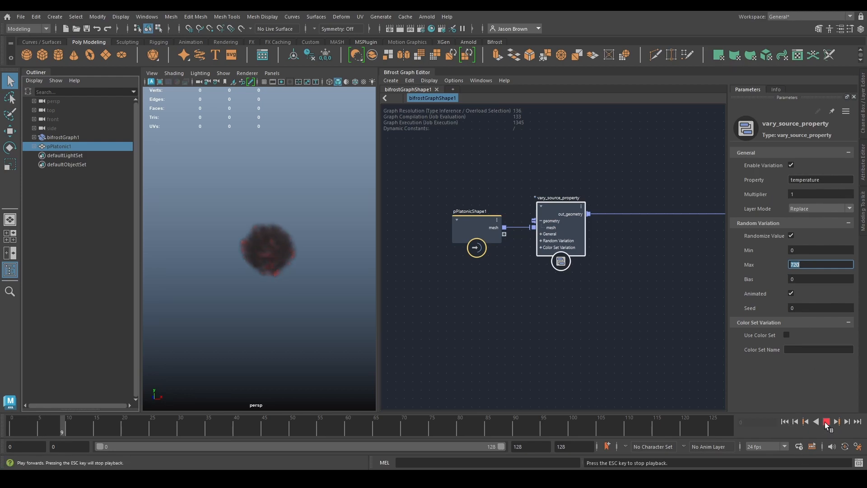
{"action": "left_click", "coordinate": [827, 422]}
{"action": "left_click", "coordinate": [785, 422]}
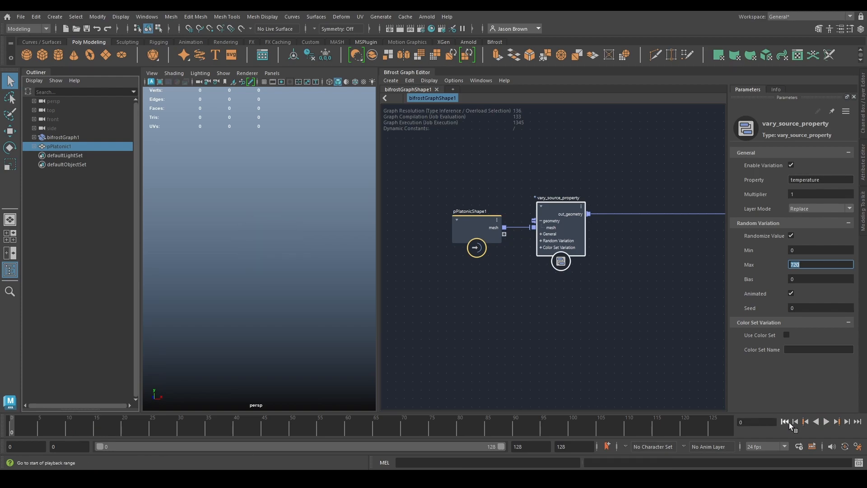
- Advance the simulation to frame 3 and examine the burning pattern on the volume up close
{"action": "left_click", "coordinate": [848, 423]}
{"action": "left_click", "coordinate": [848, 423]}
{"action": "left_click", "coordinate": [848, 423]}
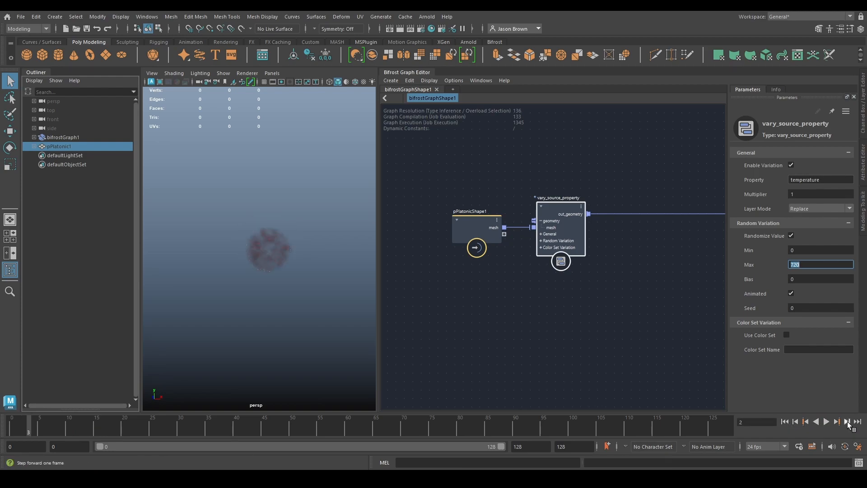
{"action": "right_click_drag", "start_coordinate": [265, 267], "coordinate": [371, 287], "text": "alt"}
{"action": "mouse_move", "coordinate": [267, 302]}
{"action": "left_mouse_down", "text": "alt"}
{"action": "mouse_move", "coordinate": [464, 299]}
{"action": "mouse_move", "coordinate": [313, 293]}
{"action": "mouse_move", "coordinate": [273, 304]}
{"action": "left_mouse_up", "text": "alt"}
{"action": "mouse_move", "coordinate": [273, 304]}
{"action": "right_mouse_down", "text": "alt"}
{"action": "mouse_move", "coordinate": [298, 298]}
{"action": "mouse_move", "coordinate": [266, 294]}
{"action": "right_mouse_up", "text": "alt"}
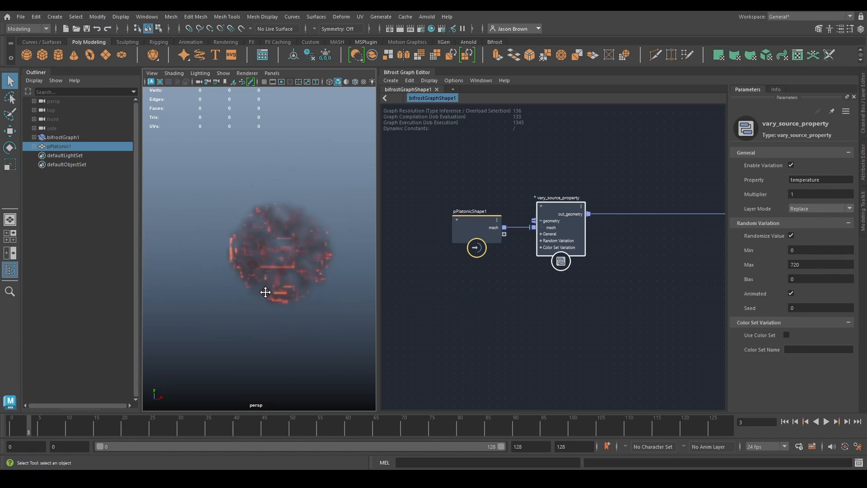
{"action": "middle_click_drag", "start_coordinate": [265, 294], "coordinate": [250, 300], "text": "alt"}
{"action": "right_click_drag", "start_coordinate": [250, 300], "coordinate": [287, 304], "text": "alt"}
{"action": "left_click_drag", "start_coordinate": [286, 304], "coordinate": [246, 291], "text": "alt"}
{"action": "right_click_drag", "start_coordinate": [246, 291], "coordinate": [228, 289], "text": "alt"}
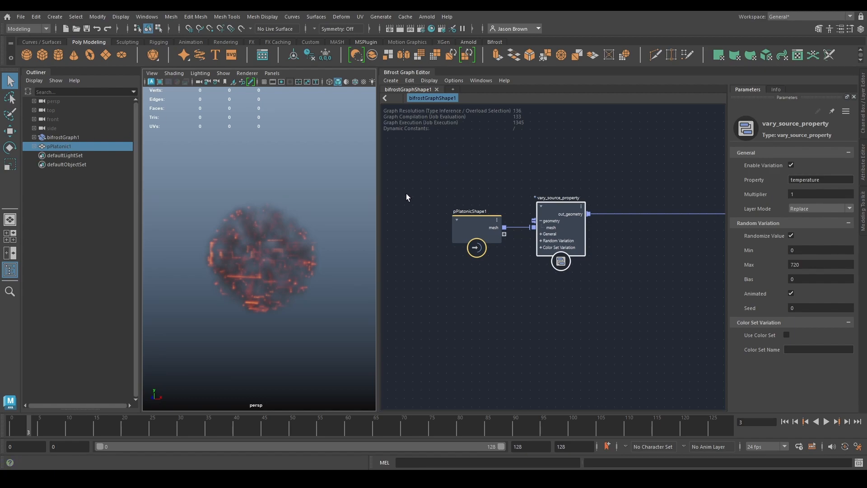
- Set the pPlatonic1 sphere's radius to 10, and rewind to frame 0 with the Outliner collapsed
{"action": "scroll", "coordinate": [484, 267], "scroll_direction": "down", "scroll_amount": 2}
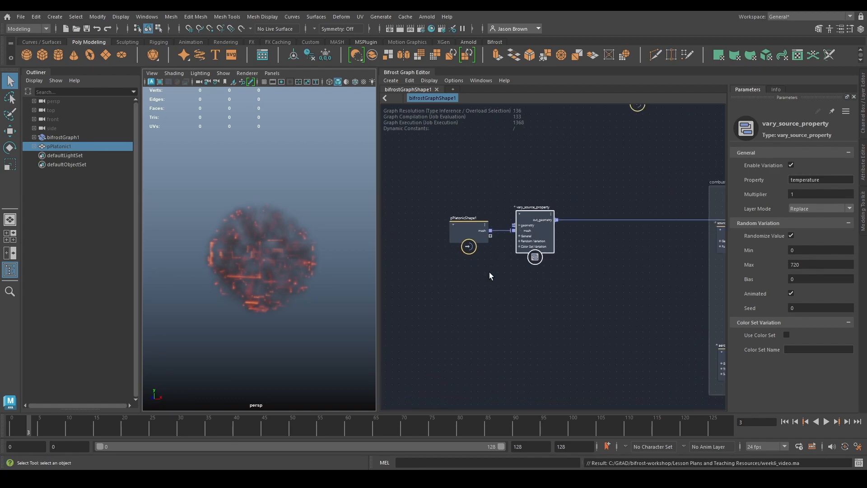
{"action": "left_click", "coordinate": [864, 121]}
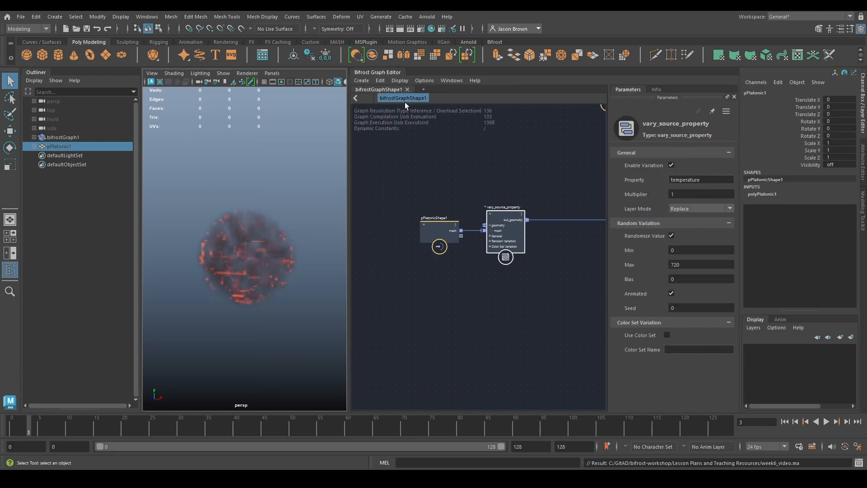
{"action": "left_click", "coordinate": [760, 193]}
{"action": "double_click", "coordinate": [840, 222]}
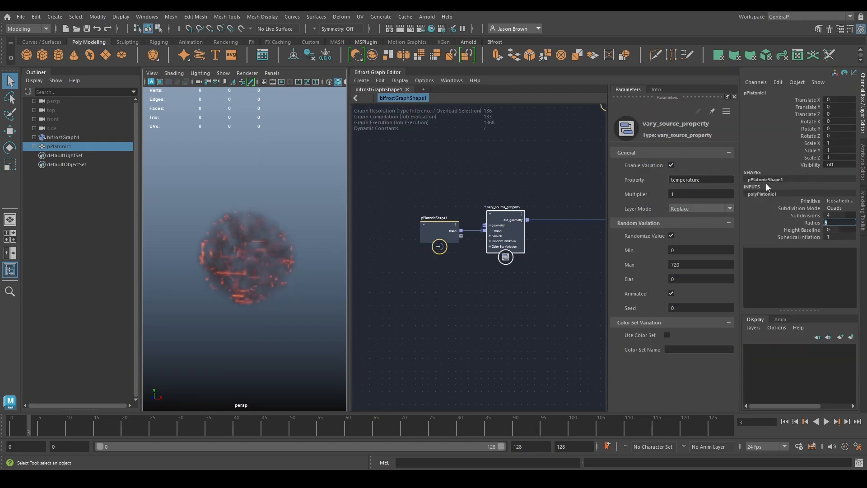
{"action": "type", "text": "10"}
{"action": "left_click", "coordinate": [785, 421]}
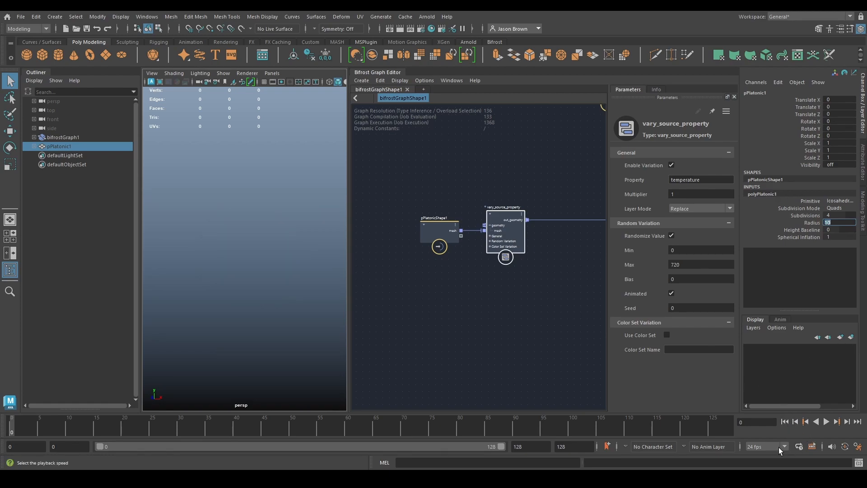
{"action": "left_click", "coordinate": [28, 73]}
- Play the simulation to frame 10 and view the whole enlarged burning sphere
{"action": "left_click", "coordinate": [826, 422]}
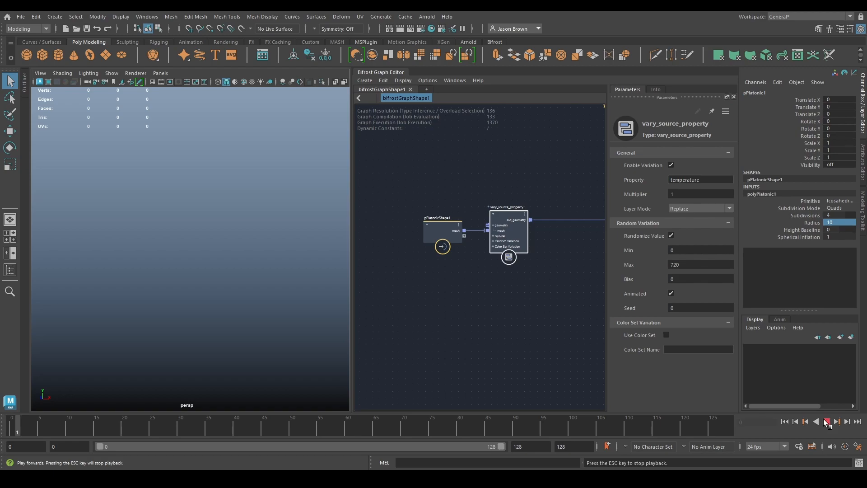
{"action": "left_click", "coordinate": [827, 421]}
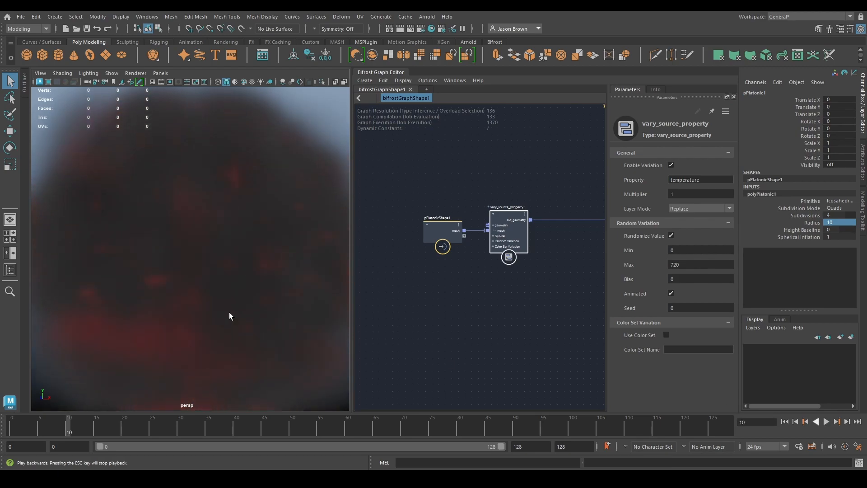
{"action": "scroll", "coordinate": [229, 313], "scroll_direction": "down", "scroll_amount": 5}
{"action": "left_click_drag", "start_coordinate": [147, 293], "coordinate": [269, 292], "text": "alt"}
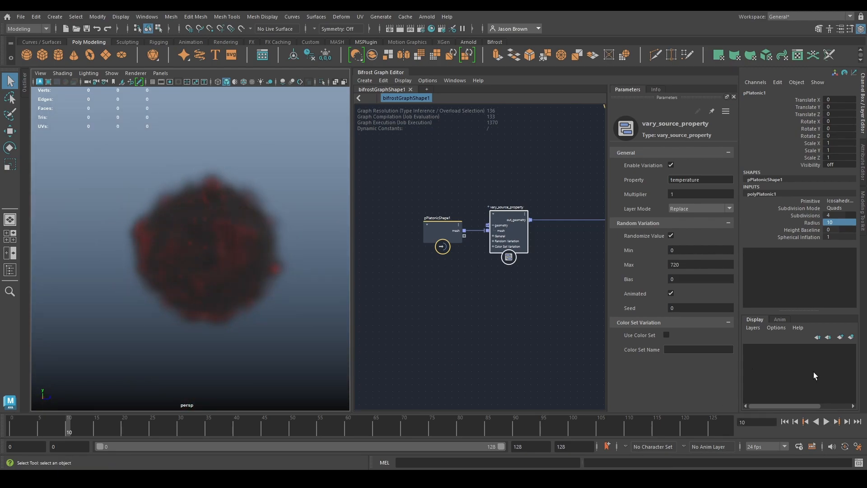
- Replay the simulation from the start, stop at frame 29 and examine the smoke volume from several angles
{"action": "left_click", "coordinate": [828, 423]}
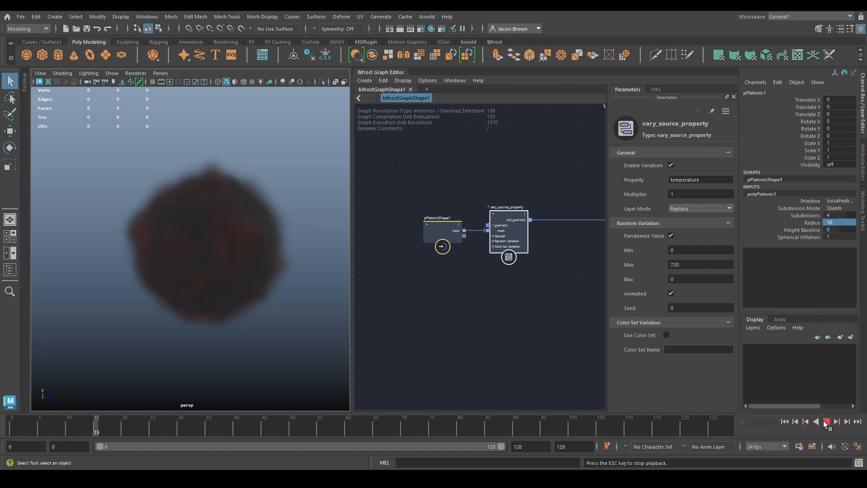
{"action": "left_click", "coordinate": [785, 422]}
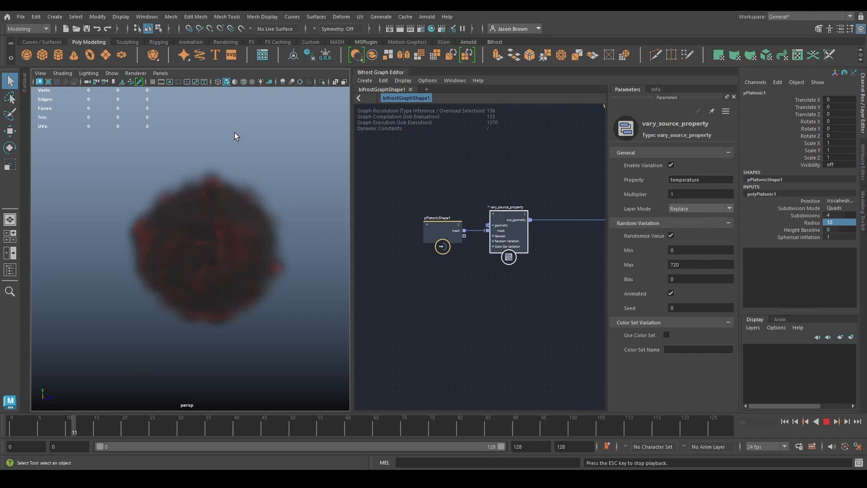
{"action": "left_click", "coordinate": [826, 422]}
{"action": "left_click_drag", "start_coordinate": [229, 256], "coordinate": [211, 236], "text": "alt"}
{"action": "middle_click_drag", "start_coordinate": [211, 237], "coordinate": [182, 238], "text": "alt"}
{"action": "right_click_drag", "start_coordinate": [181, 238], "coordinate": [290, 256], "text": "alt"}
{"action": "left_click_drag", "start_coordinate": [289, 256], "coordinate": [193, 277], "text": "alt"}
{"action": "left_click_drag", "start_coordinate": [190, 203], "coordinate": [304, 240], "text": "alt"}
{"action": "middle_click_drag", "start_coordinate": [242, 270], "coordinate": [243, 271], "text": "alt"}
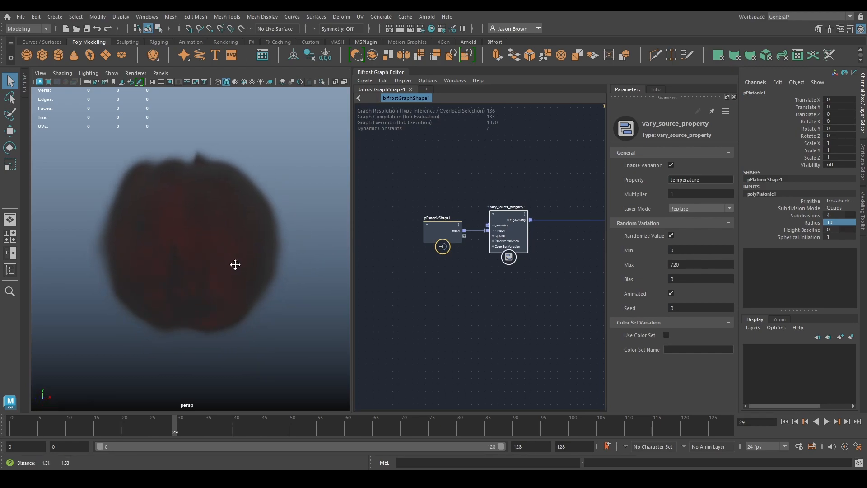
- Rename the vary_source_property node as vsp_temp
{"action": "middle_click_drag", "start_coordinate": [516, 298], "coordinate": [452, 292]}
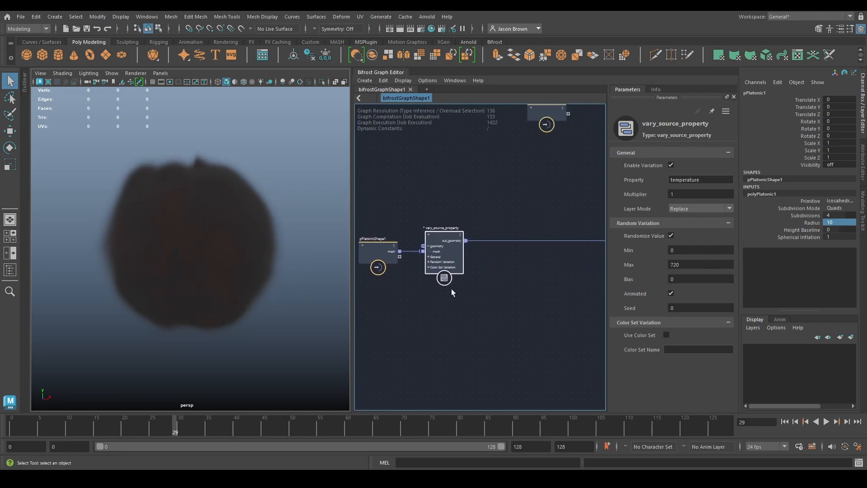
{"action": "double_click", "coordinate": [447, 227]}
{"action": "type", "text": "vsp_temp"}
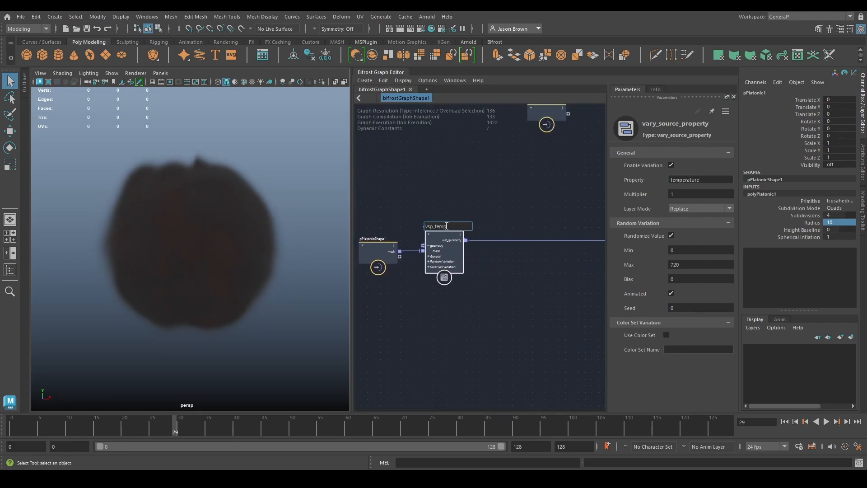
{"action": "key", "text": "Return"}
- Add a second vary_source_property node beside vsp_temp in the graph
{"action": "middle_click_drag", "start_coordinate": [473, 266], "coordinate": [453, 265]}
{"action": "key", "text": "Tab"}
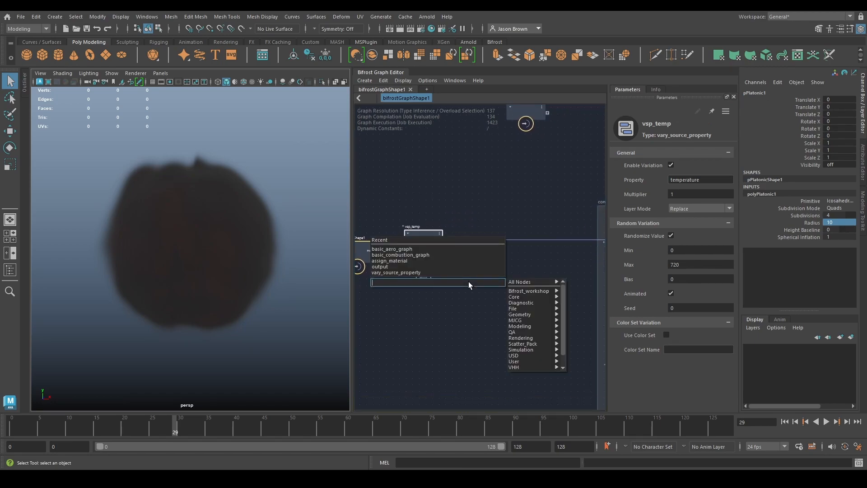
{"action": "key", "text": "Up"}
{"action": "key", "text": "Return"}
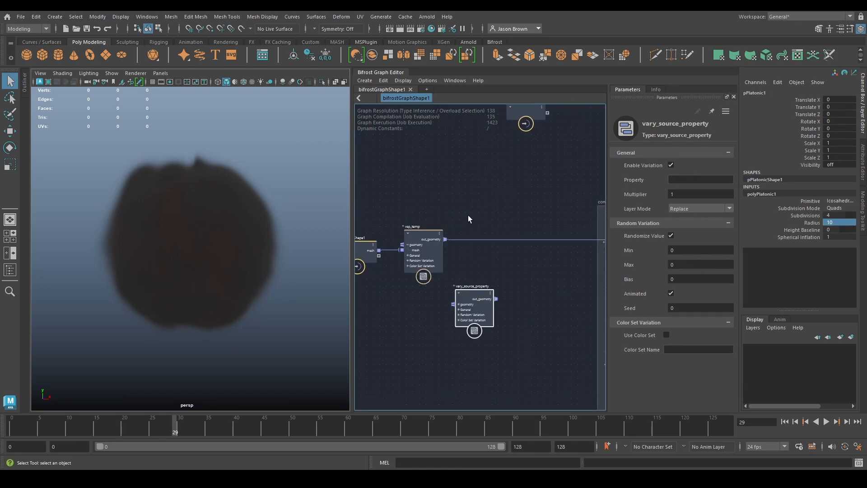
{"action": "middle_click_drag", "start_coordinate": [506, 297], "coordinate": [508, 322]}
{"action": "left_click_drag", "start_coordinate": [464, 320], "coordinate": [477, 301]}
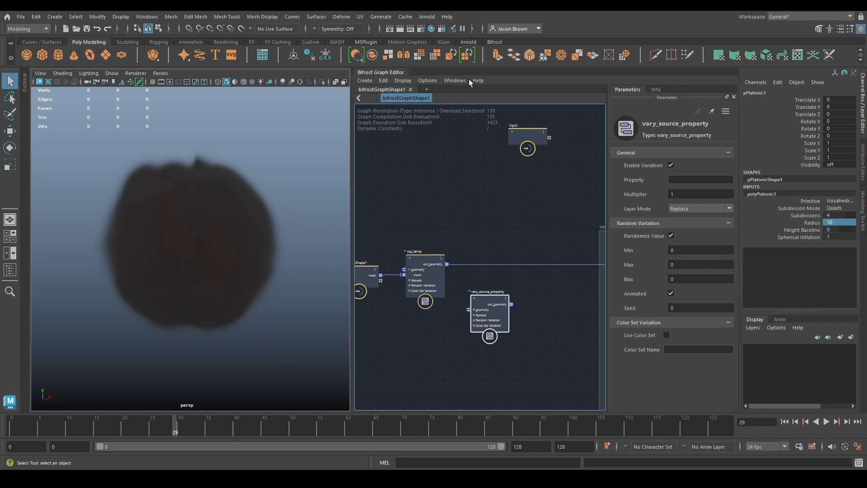
- Wire the new vary_source_property node between vsp_temp's out_geometry output and source_air1's mesh input
{"action": "middle_click_drag", "start_coordinate": [442, 291], "coordinate": [472, 248]}
{"action": "left_click_drag", "start_coordinate": [475, 220], "coordinate": [559, 250]}
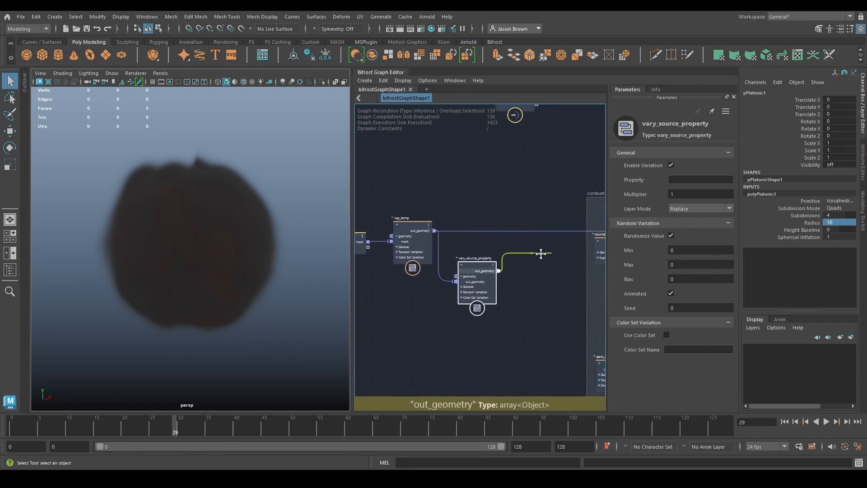
{"action": "middle_click_drag", "start_coordinate": [558, 251], "coordinate": [493, 269]}
{"action": "middle_click_drag", "start_coordinate": [505, 225], "coordinate": [410, 232]}
{"action": "left_click", "coordinate": [519, 257]}
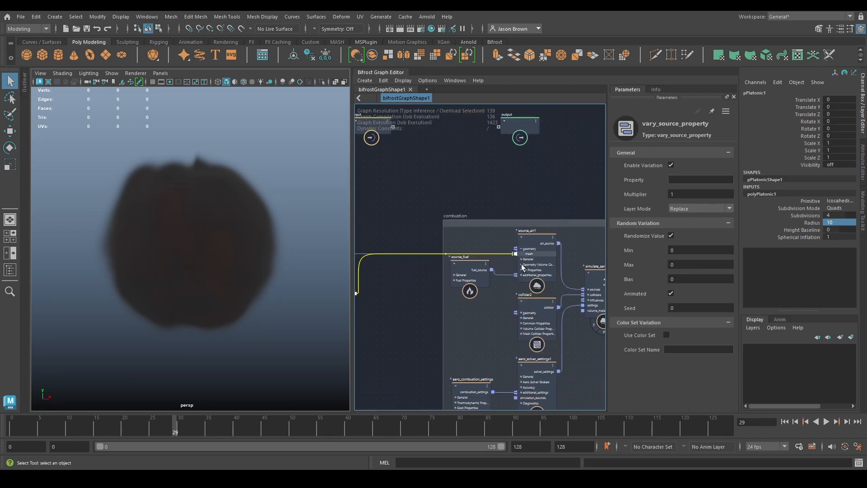
{"action": "middle_click_drag", "start_coordinate": [413, 310], "coordinate": [561, 296]}
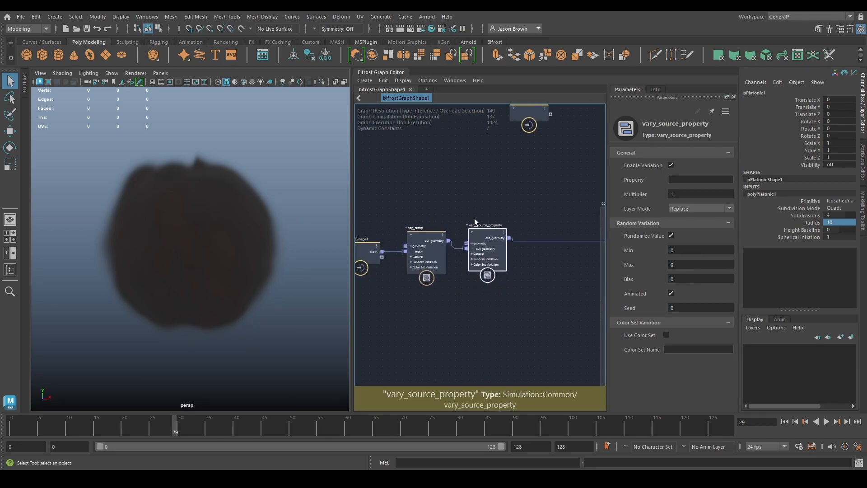
- Rename the second vary_source_property node as vsp_direction
{"action": "double_click", "coordinate": [479, 225]}
{"action": "type", "text": "vsp_d"}
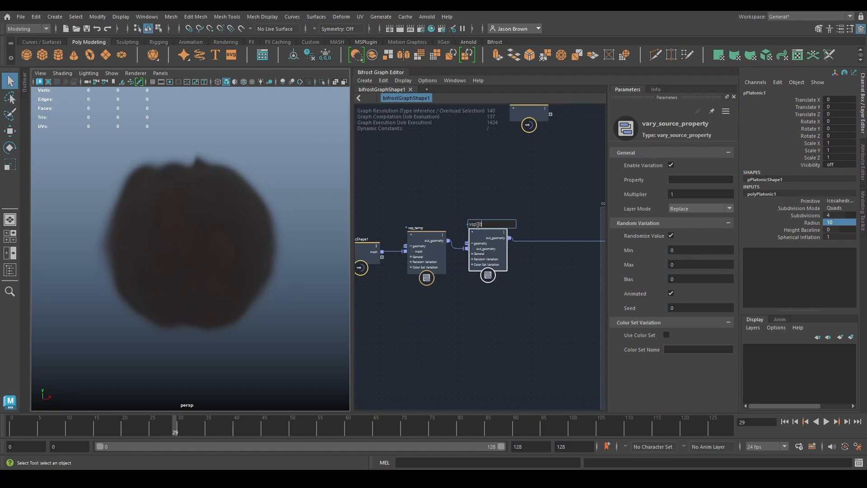
{"action": "key", "text": "Return"}
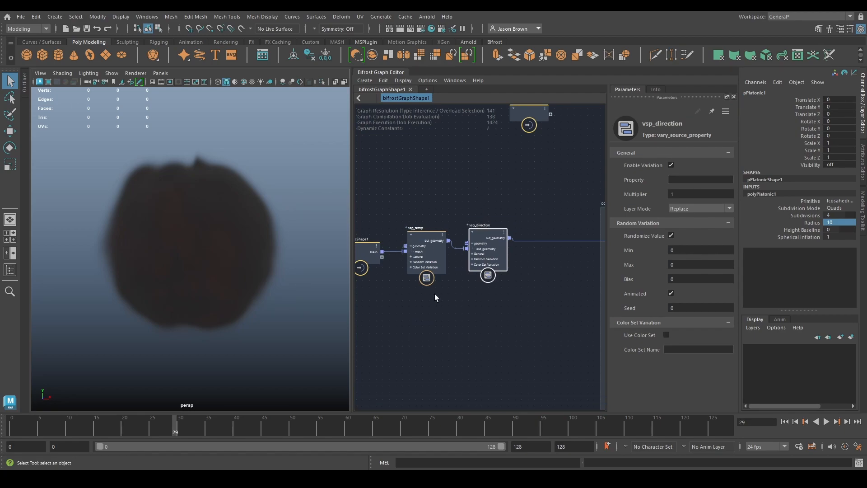
- Change the value type of vsp_direction's random variation min input to a three-component vector
{"action": "scroll", "coordinate": [463, 293], "scroll_direction": "up", "scroll_amount": 3}
{"action": "middle_click_drag", "start_coordinate": [500, 277], "coordinate": [503, 289], "text": "alt"}
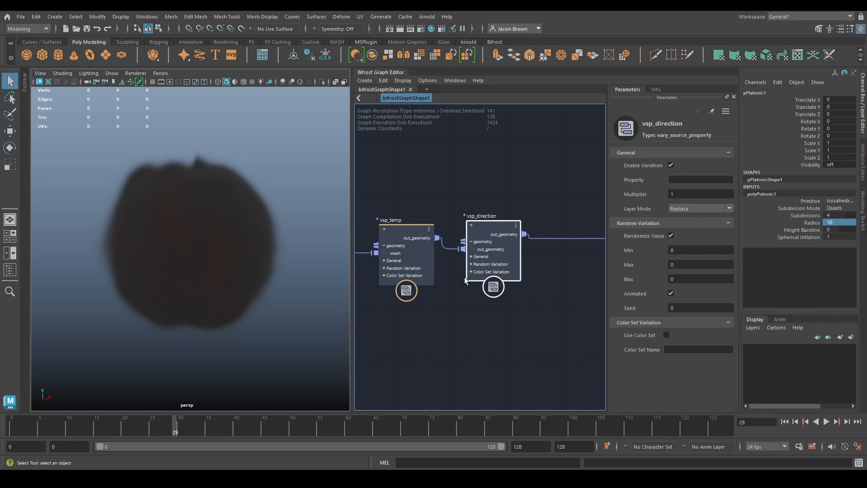
{"action": "left_click", "coordinate": [471, 264]}
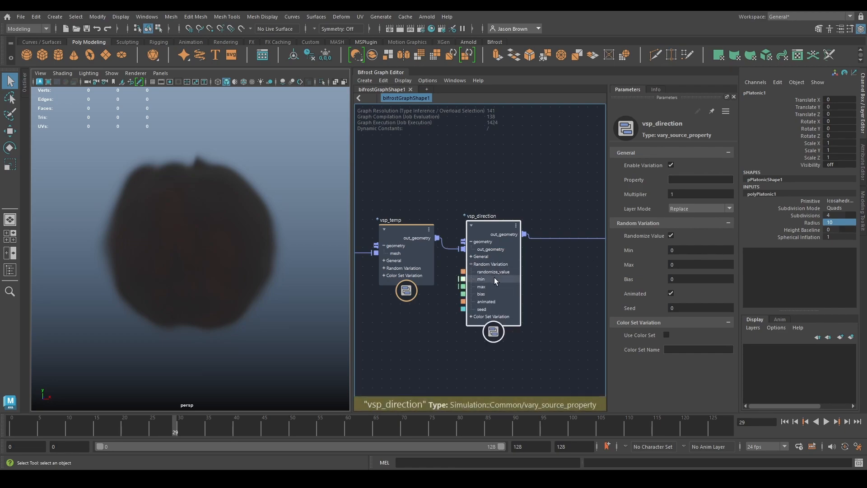
{"action": "right_click", "coordinate": [490, 279]}
{"action": "mouse_move", "coordinate": [524, 294]}
{"action": "left_click", "coordinate": [604, 310]}
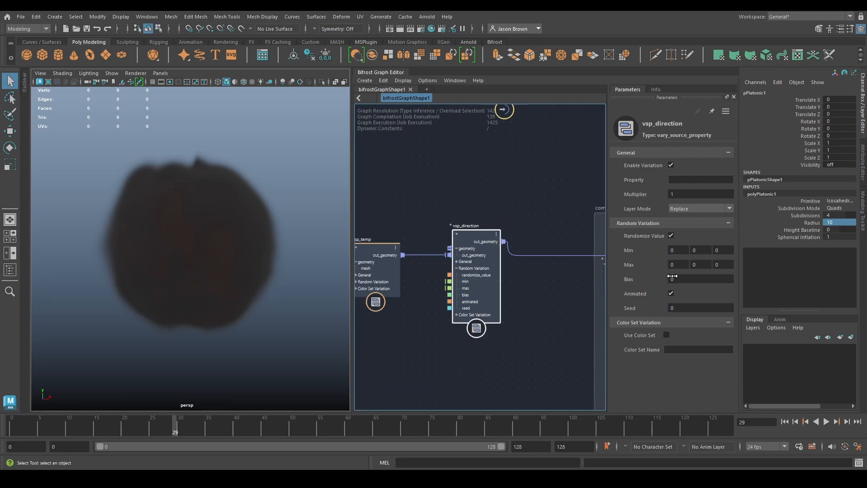
{"action": "middle_click_drag", "start_coordinate": [530, 272], "coordinate": [591, 275]}
- Look up the source_air property names in the node's documentation and set vsp_direction's Property to initial_speed_direction
{"action": "left_click", "coordinate": [696, 180]}
{"action": "left_click", "coordinate": [414, 250]}
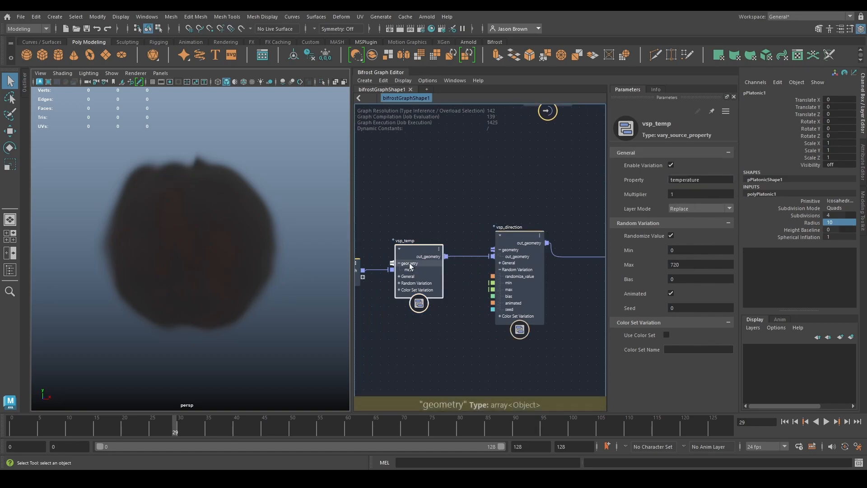
{"action": "left_click", "coordinate": [510, 244]}
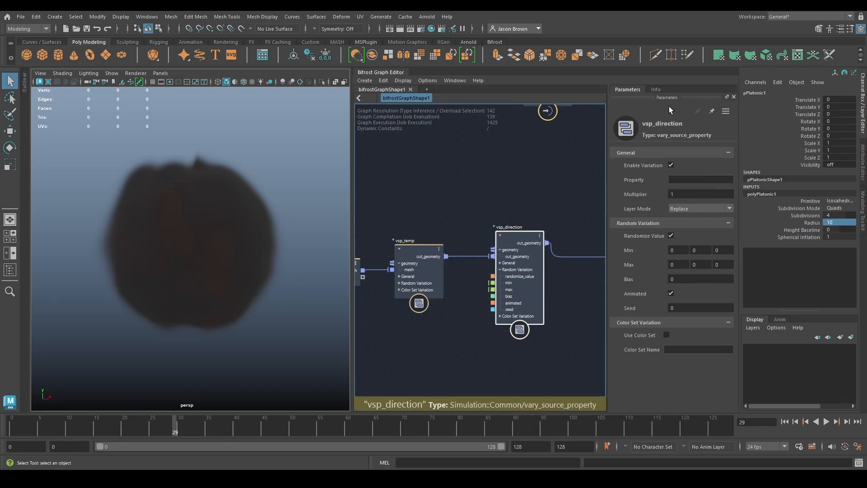
{"action": "left_click", "coordinate": [650, 89]}
{"action": "scroll", "coordinate": [674, 261], "scroll_direction": "down", "scroll_amount": 10}
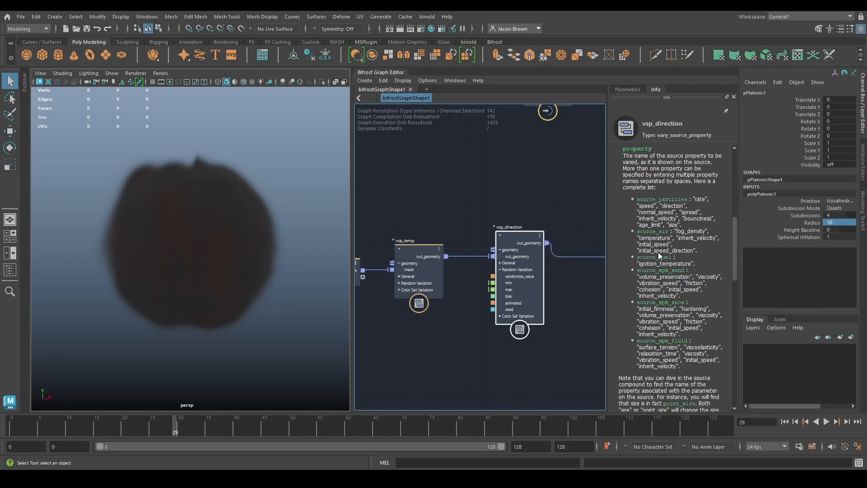
{"action": "left_click", "coordinate": [628, 89]}
{"action": "left_click", "coordinate": [684, 179]}
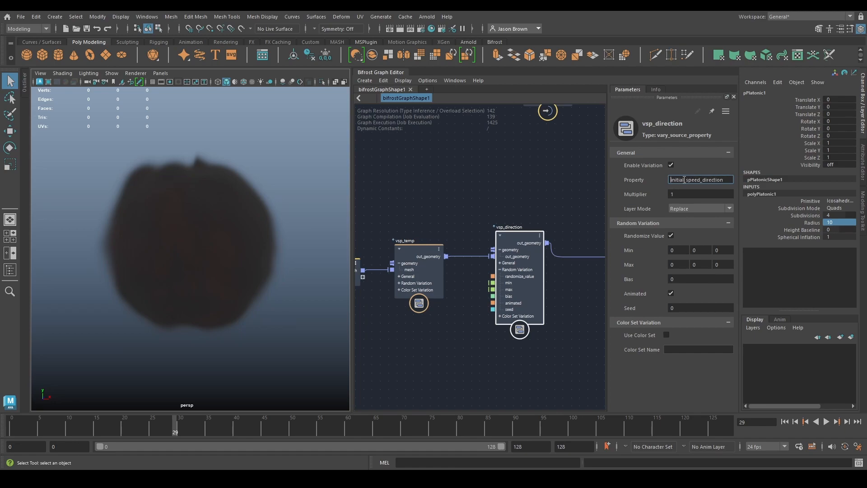
{"action": "left_click_drag", "start_coordinate": [658, 266], "coordinate": [672, 272]}
{"action": "key", "text": "ctrl+z"}
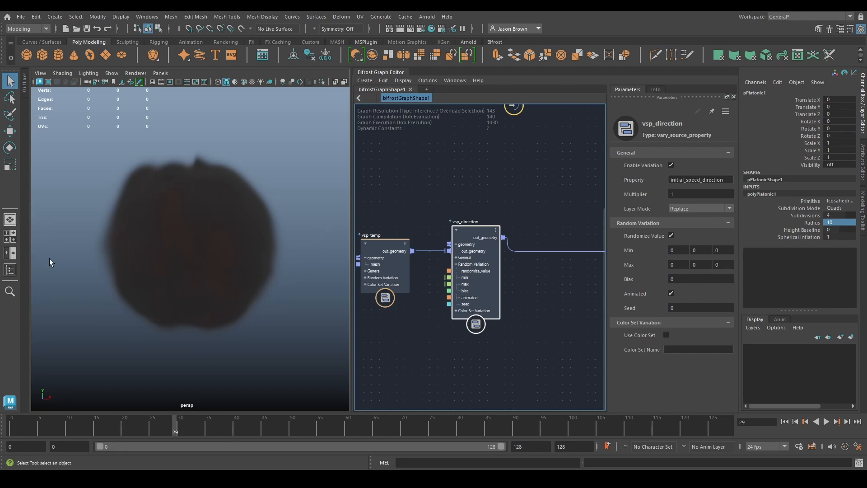
- Check the viewport axes and set vsp_direction's random variation Min to -1, 0, -1
{"action": "middle_click_drag", "start_coordinate": [166, 256], "coordinate": [187, 257], "text": "alt"}
{"action": "left_click_drag", "start_coordinate": [187, 257], "coordinate": [213, 258], "text": "alt"}
{"action": "middle_click_drag", "start_coordinate": [213, 257], "coordinate": [209, 250], "text": "alt"}
{"action": "right_click_drag", "start_coordinate": [209, 249], "coordinate": [217, 246], "text": "alt"}
{"action": "left_click_drag", "start_coordinate": [217, 246], "coordinate": [226, 244], "text": "alt"}
{"action": "middle_click_drag", "start_coordinate": [215, 244], "coordinate": [193, 249], "text": "alt"}
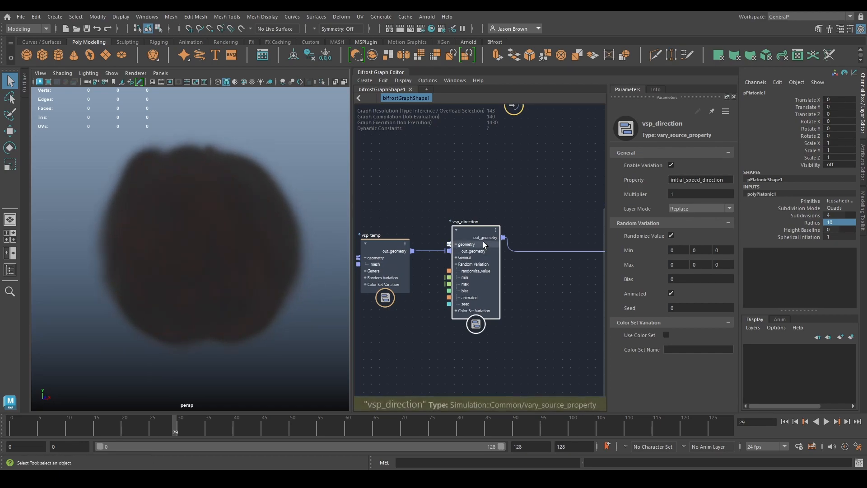
{"action": "left_click", "coordinate": [678, 250]}
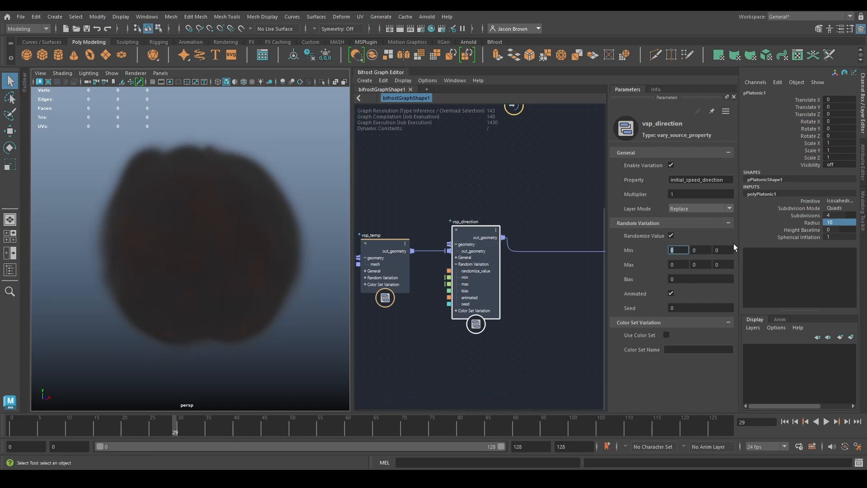
{"action": "key", "text": "Tab"}
{"action": "key", "text": "Tab"}
{"action": "type", "text": "-"}
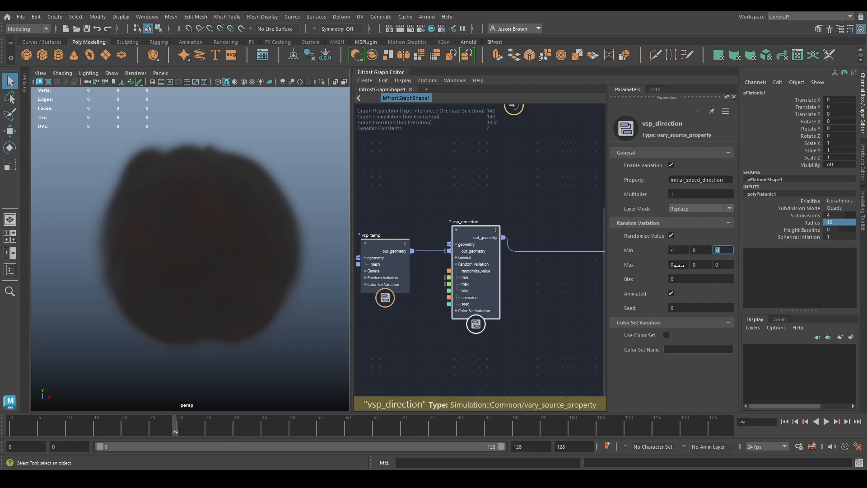
- Set vsp_direction's random variation Max to 1, 2, 1
{"action": "left_click", "coordinate": [679, 266]}
{"action": "type", "text": "1"}
{"action": "key", "text": "Tab"}
{"action": "type", "text": "2"}
{"action": "key", "text": "Tab"}
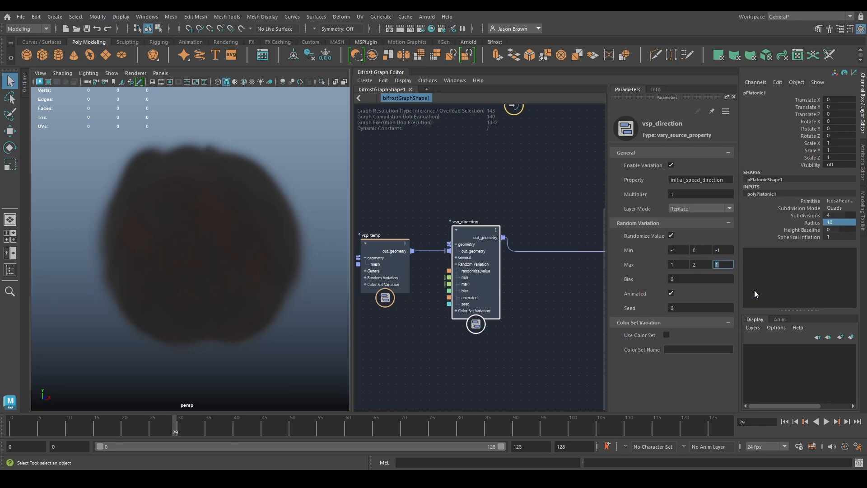
{"action": "type", "text": "1"}
{"action": "key", "text": "Return"}
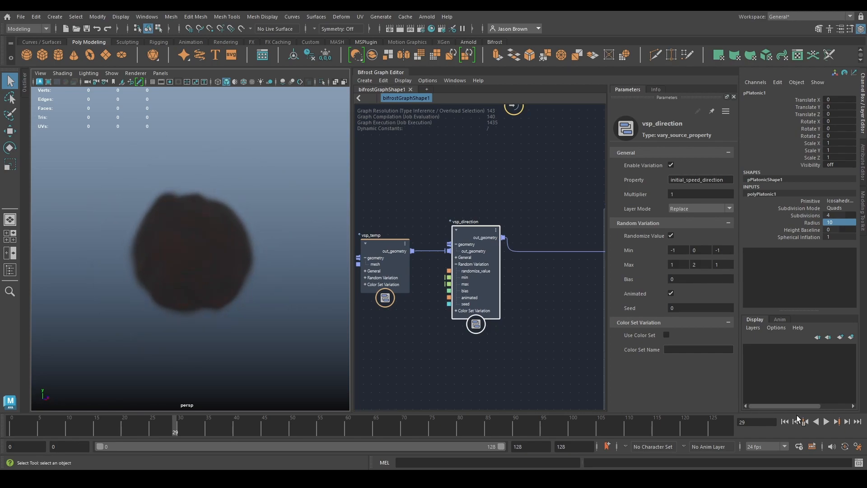
- Play the simulation from frame 0 with the varied speed direction and stop at frame 27
{"action": "left_click", "coordinate": [785, 421]}
{"action": "left_click", "coordinate": [828, 422]}
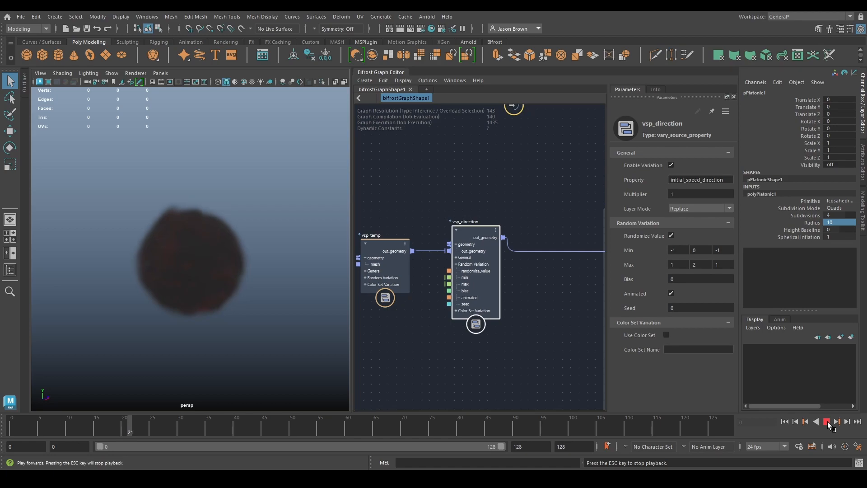
{"action": "key", "text": "Escape"}
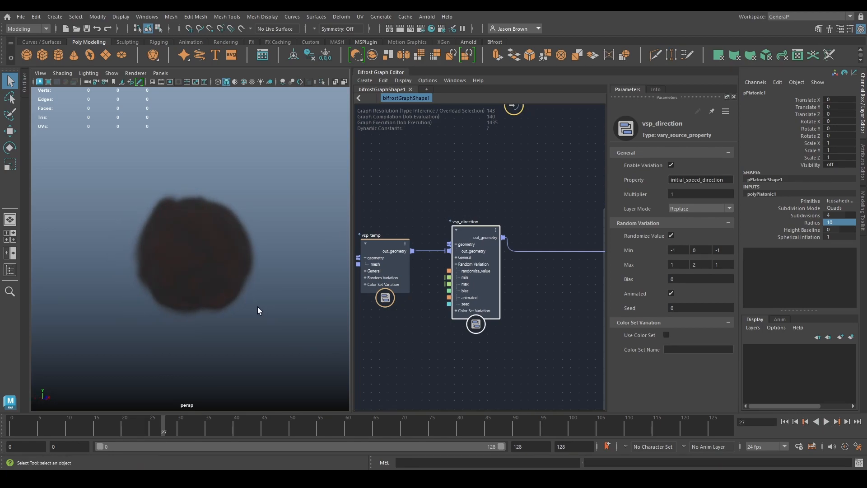
- Add a vary_source_property node after vsp_direction and feed vsp_direction's out_geometry into its geometry input
{"action": "middle_click_drag", "start_coordinate": [495, 341], "coordinate": [531, 338], "text": "alt"}
{"action": "left_click_drag", "start_coordinate": [475, 269], "coordinate": [454, 272]}
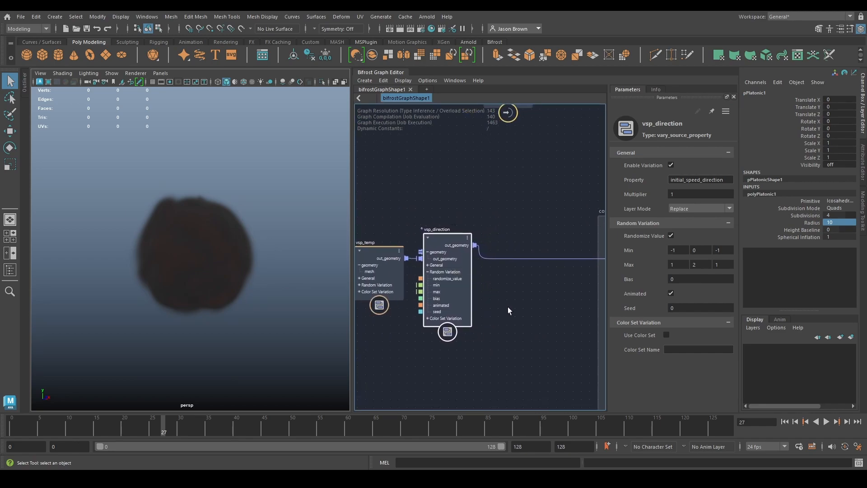
{"action": "key", "text": "Tab"}
{"action": "type", "text": "vary"}
{"action": "key", "text": "Return"}
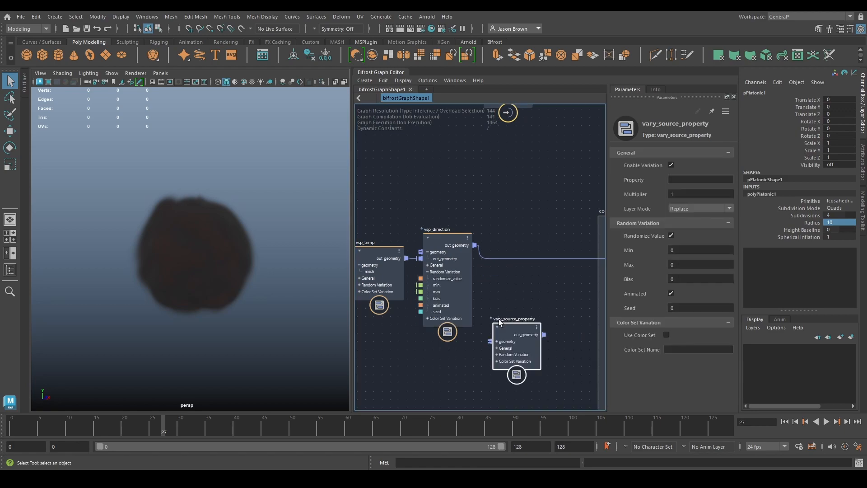
{"action": "left_click_drag", "start_coordinate": [509, 330], "coordinate": [513, 291]}
{"action": "mouse_move", "coordinate": [475, 245]}
{"action": "left_mouse_down"}
{"action": "mouse_move", "coordinate": [494, 302]}
{"action": "mouse_move", "coordinate": [476, 245]}
{"action": "left_mouse_up"}
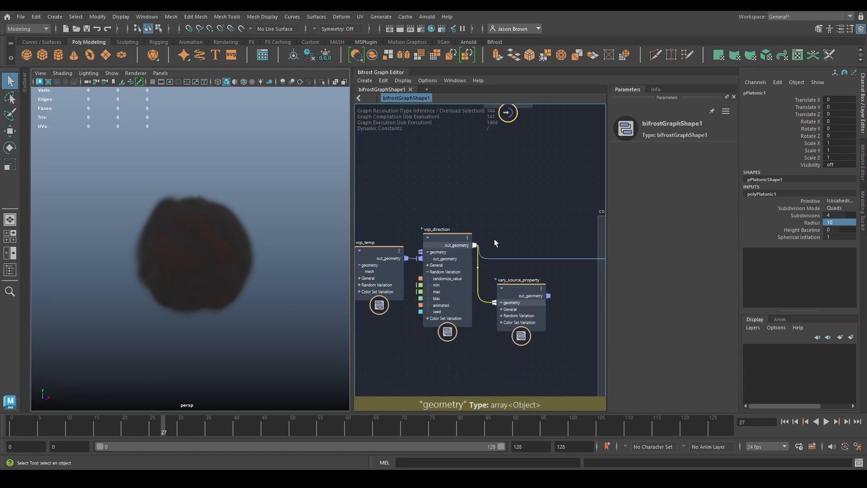
- Connect the new vary_source_property node's out_geometry to the geometry input of source_air1
{"action": "middle_click_drag", "start_coordinate": [519, 235], "coordinate": [464, 236], "text": "alt"}
{"action": "left_click", "coordinate": [492, 296]}
{"action": "middle_click_drag", "start_coordinate": [592, 242], "coordinate": [420, 263], "text": "alt"}
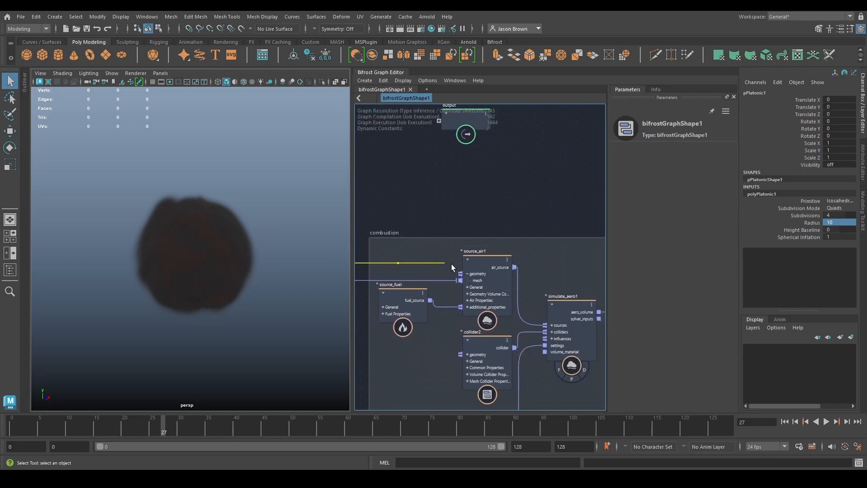
{"action": "left_click", "coordinate": [472, 281]}
{"action": "middle_click_drag", "start_coordinate": [397, 213], "coordinate": [615, 211], "text": "alt"}
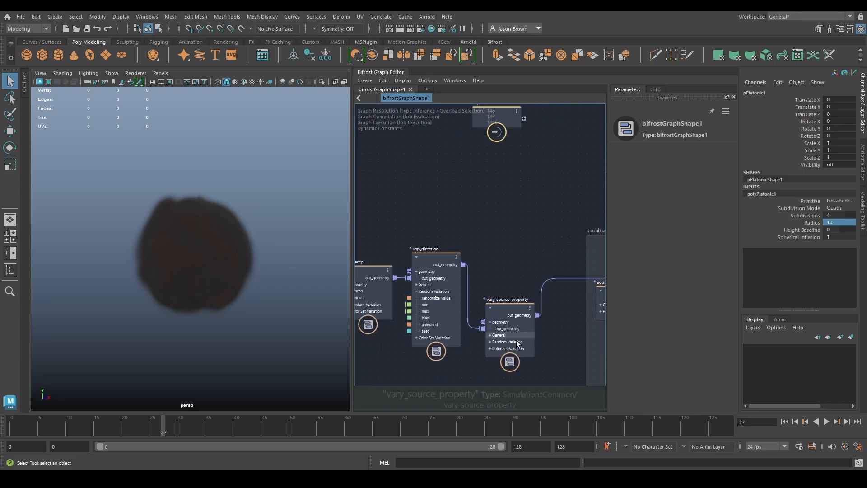
- Place the new vary_source_property node beside vsp_direction and rename it vsp_speed
{"action": "left_click", "coordinate": [496, 285]}
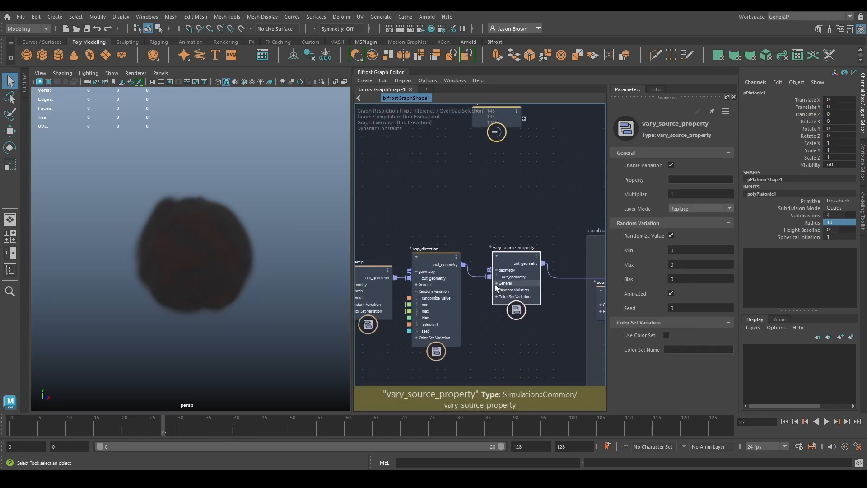
{"action": "double_click", "coordinate": [500, 250]}
{"action": "type", "text": "vsp_speed"}
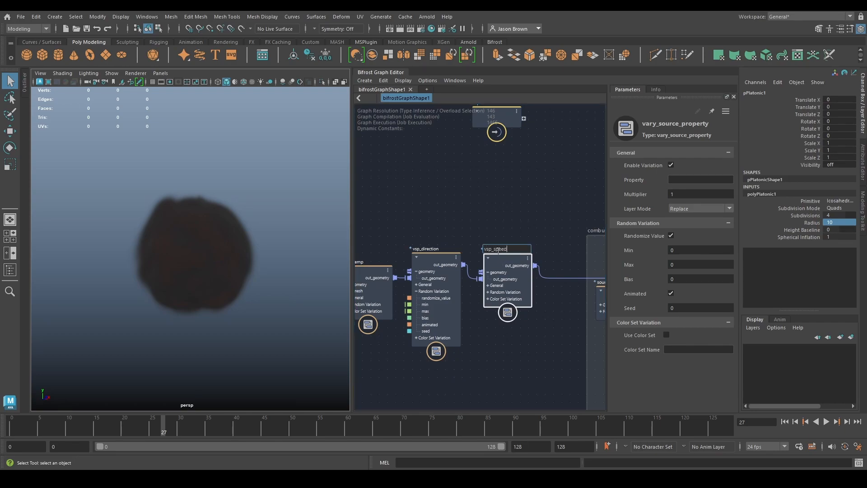
{"action": "key", "text": "Return"}
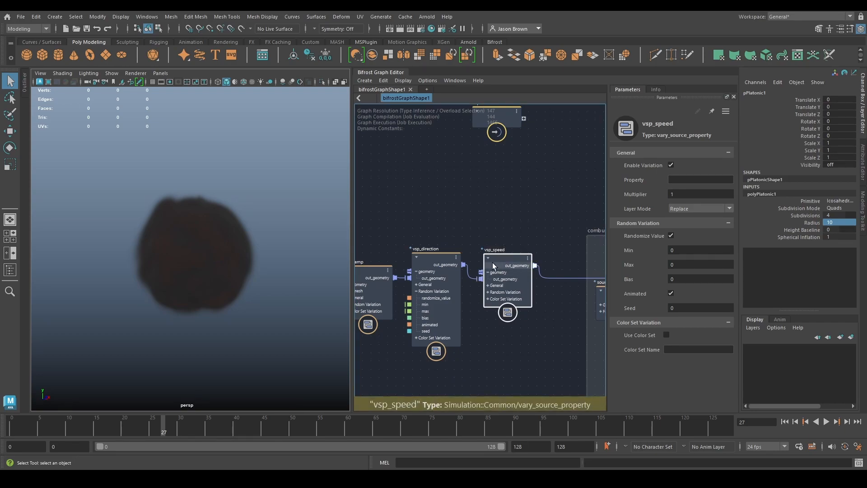
- Look up the source_air speed property in the node documentation and set vsp_speed's Property to initial_speed
{"action": "left_click", "coordinate": [431, 274]}
{"action": "left_click", "coordinate": [701, 180]}
{"action": "left_click_drag", "start_coordinate": [702, 179], "coordinate": [608, 193]}
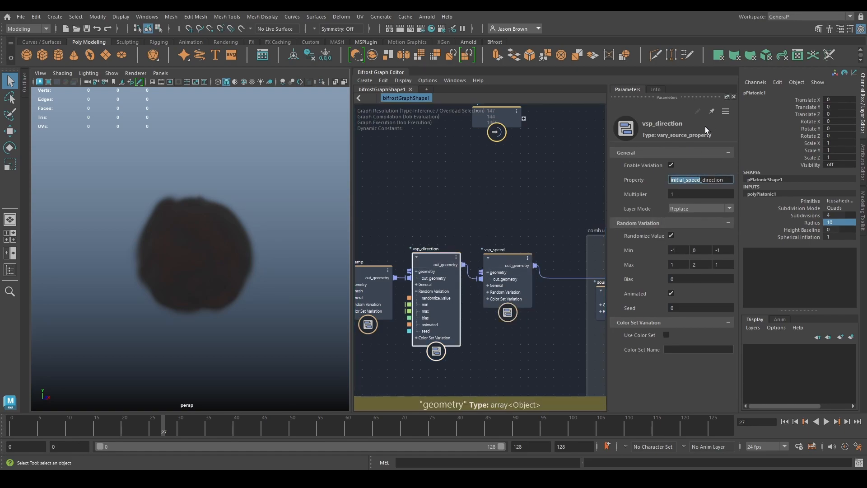
{"action": "left_click", "coordinate": [660, 91]}
{"action": "scroll", "coordinate": [680, 221], "scroll_direction": "down", "scroll_amount": 3}
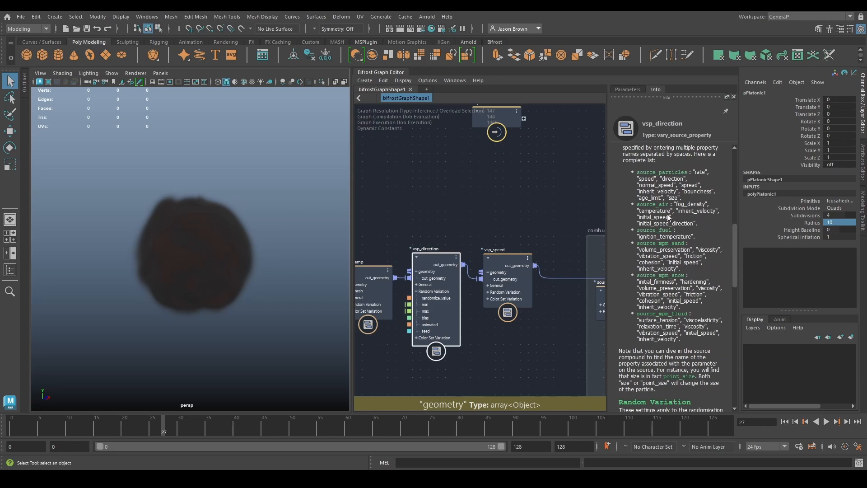
{"action": "double_click", "coordinate": [653, 218]}
{"action": "left_click", "coordinate": [631, 91]}
{"action": "left_click", "coordinate": [492, 261]}
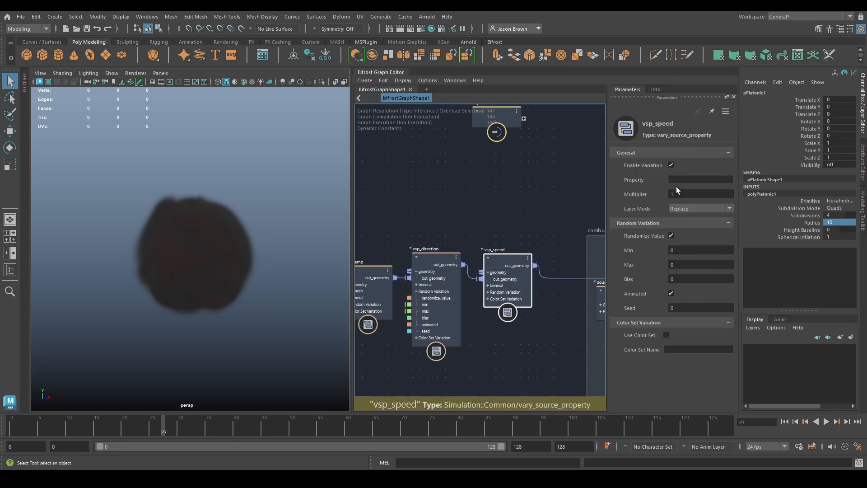
{"action": "key", "text": "ctrl+v"}
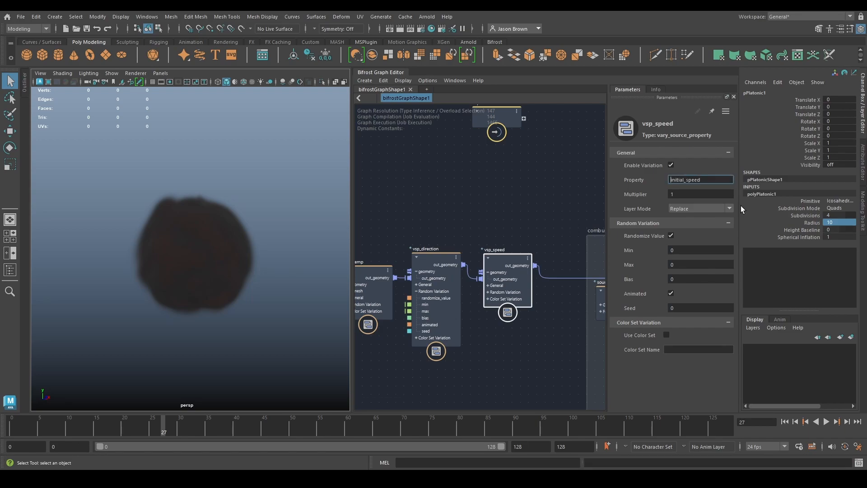
- Set vsp_speed's random variation Min to 2 and Max to 16
{"action": "double_click", "coordinate": [678, 250]}
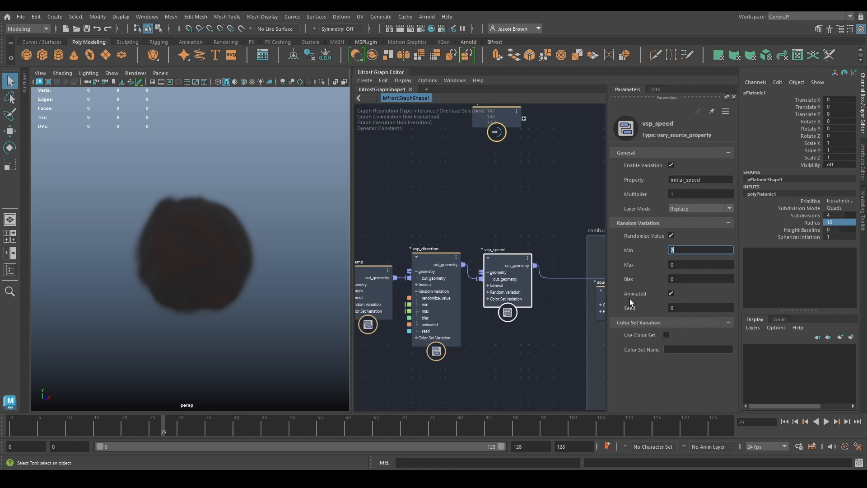
{"action": "key", "text": "Tab"}
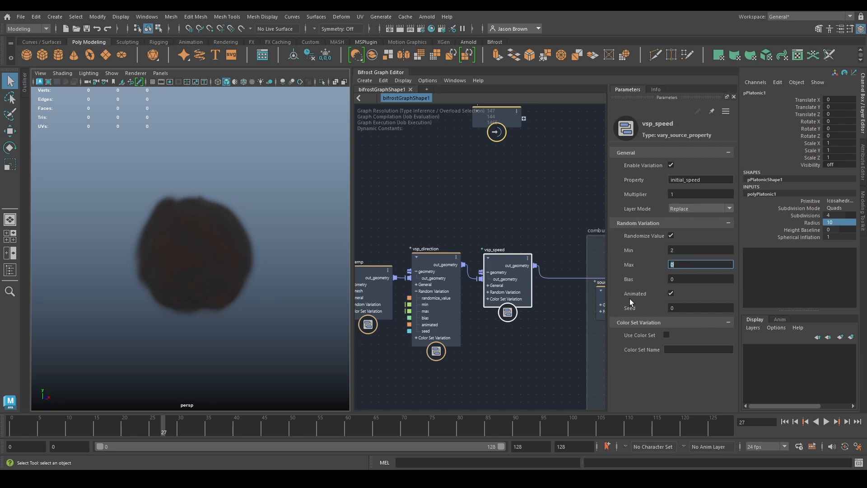
{"action": "type", "text": "16"}
- Play the simulation from frame 0 with the varied initial speed, stop at frame 39 and rewind to the start
{"action": "scroll", "coordinate": [397, 260], "scroll_direction": "down", "scroll_amount": 1}
{"action": "middle_click_drag", "start_coordinate": [502, 249], "coordinate": [553, 223], "text": "alt"}
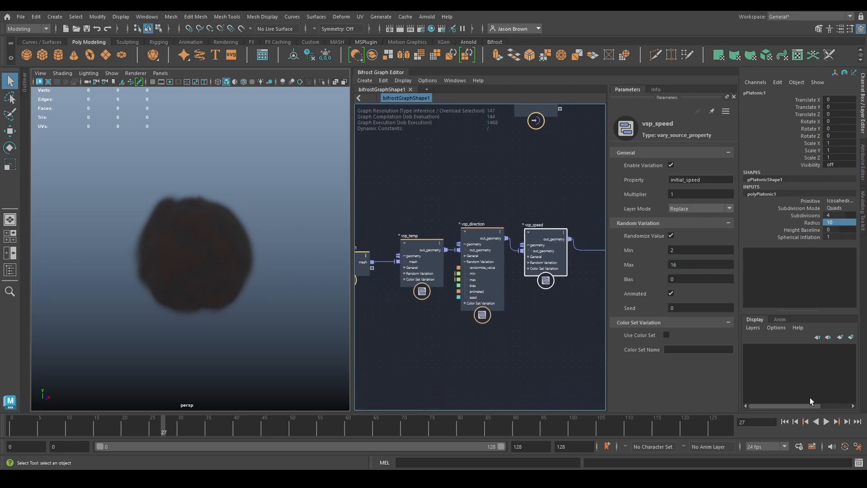
{"action": "left_click", "coordinate": [786, 422]}
{"action": "left_click", "coordinate": [826, 422]}
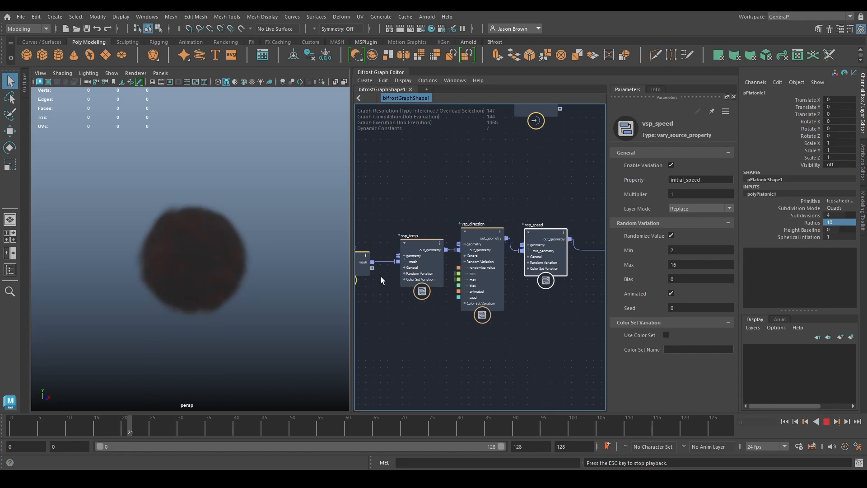
{"action": "left_click", "coordinate": [568, 312]}
{"action": "middle_click_drag", "start_coordinate": [574, 313], "coordinate": [440, 286], "text": "alt"}
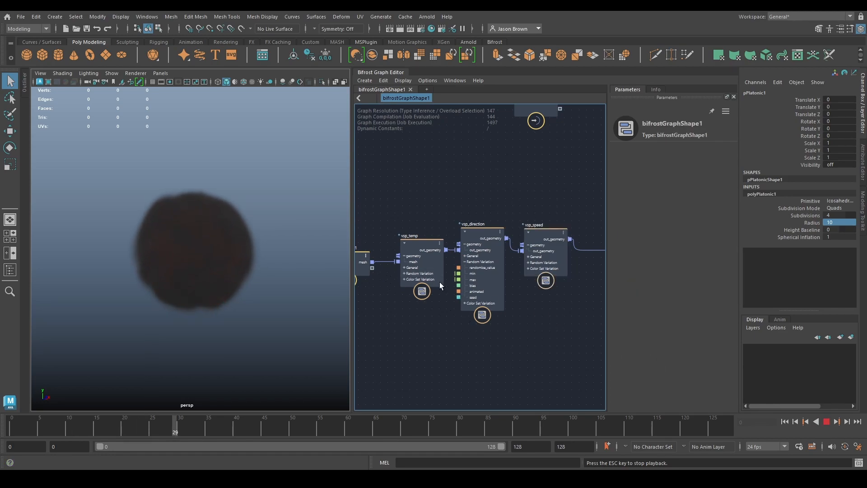
{"action": "middle_click_drag", "start_coordinate": [540, 312], "coordinate": [427, 280], "text": "alt"}
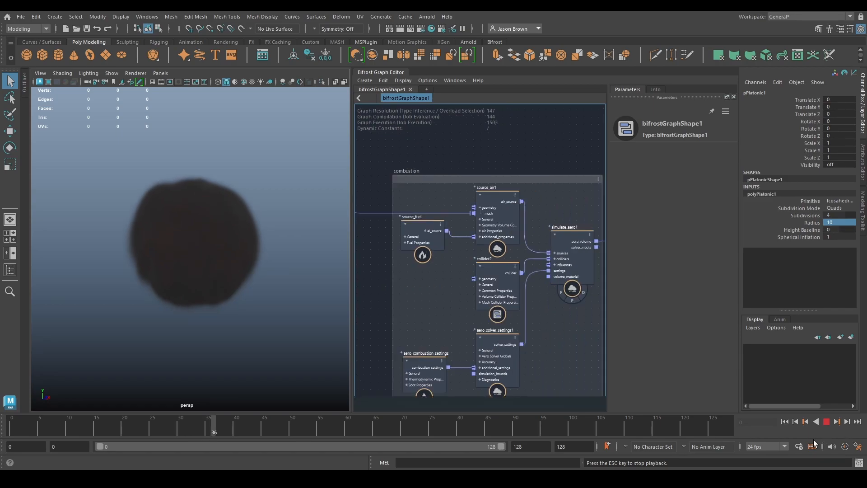
{"action": "left_click", "coordinate": [829, 423]}
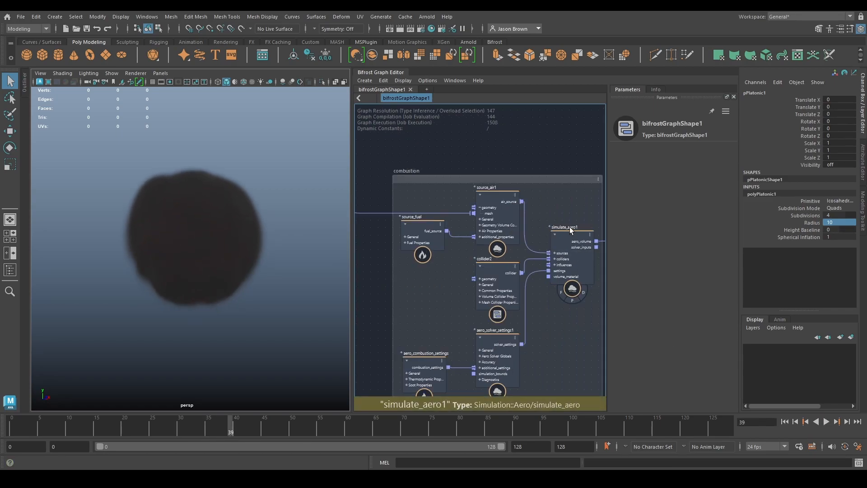
{"action": "left_click", "coordinate": [785, 422]}
- Set source_air1's Temperature Mode to max and its Speed Mode to set
{"action": "left_click", "coordinate": [516, 214]}
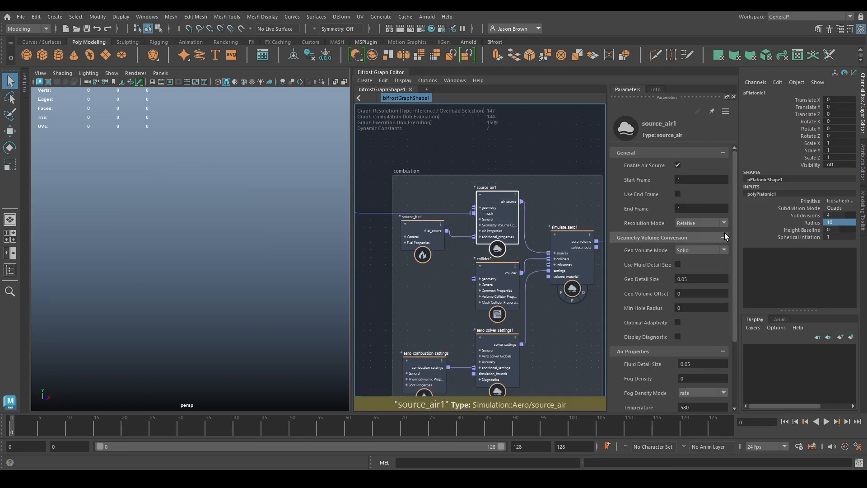
{"action": "scroll", "coordinate": [660, 366], "scroll_direction": "down", "scroll_amount": 3}
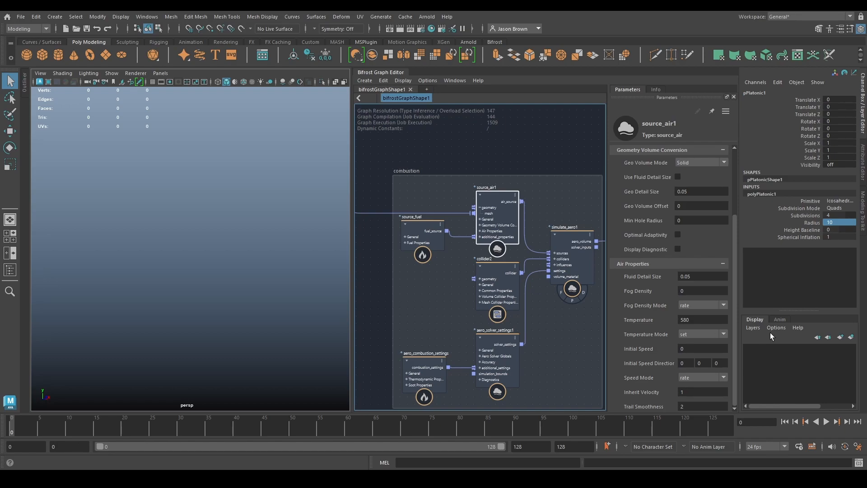
{"action": "left_click", "coordinate": [687, 334]}
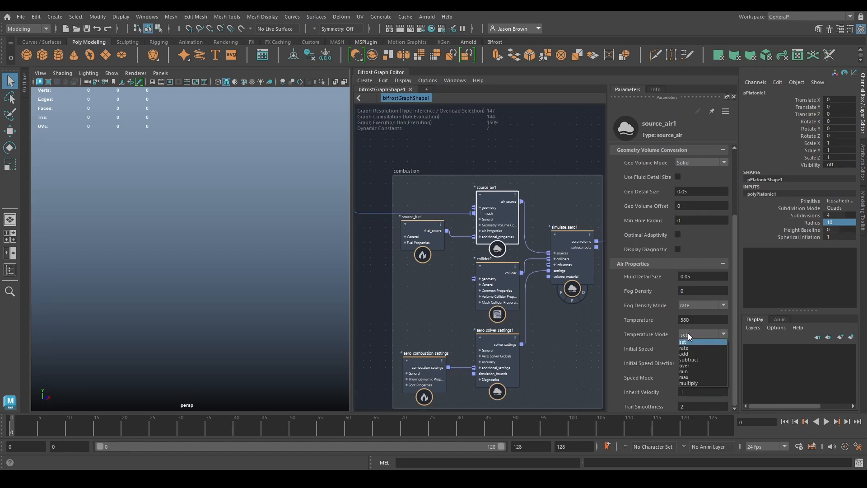
{"action": "left_click", "coordinate": [695, 376]}
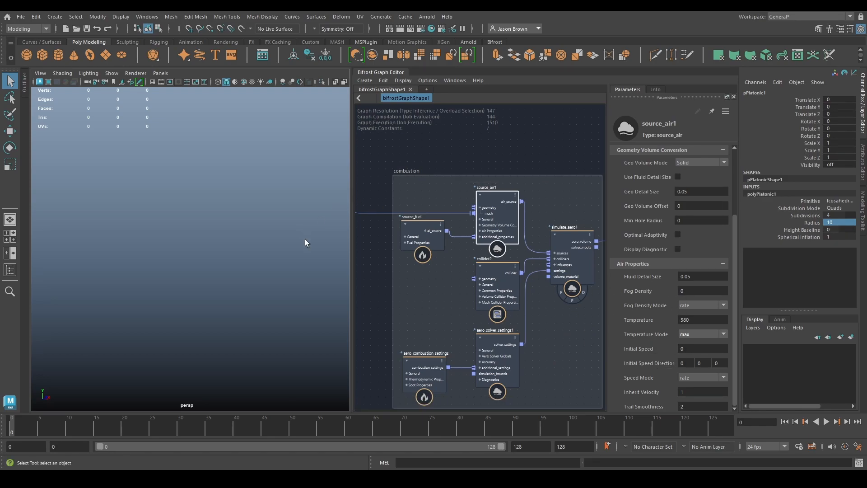
{"action": "left_click", "coordinate": [697, 376]}
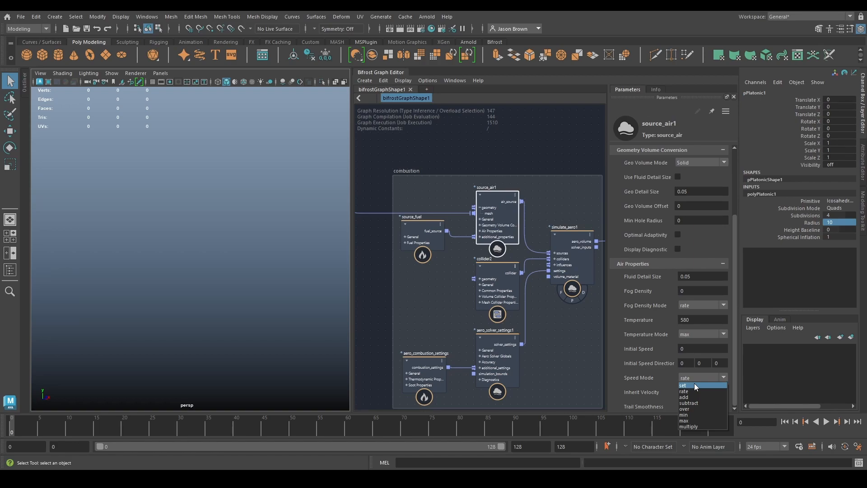
{"action": "left_click", "coordinate": [694, 384]}
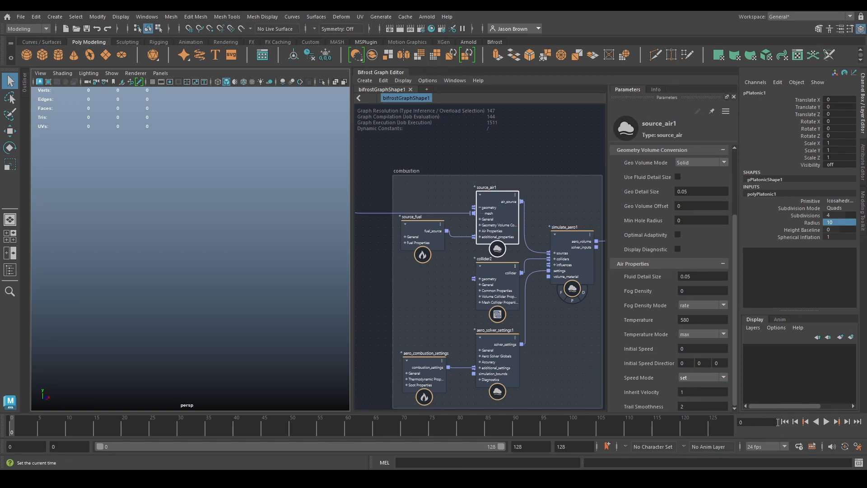
- Play the simulation to frame 31 and examine the burning volume from several angles
{"action": "left_click", "coordinate": [826, 422]}
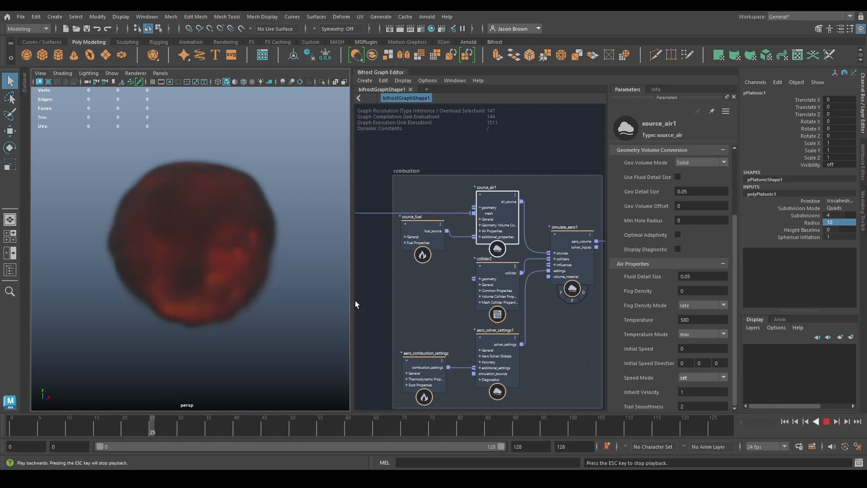
{"action": "left_click", "coordinate": [828, 421]}
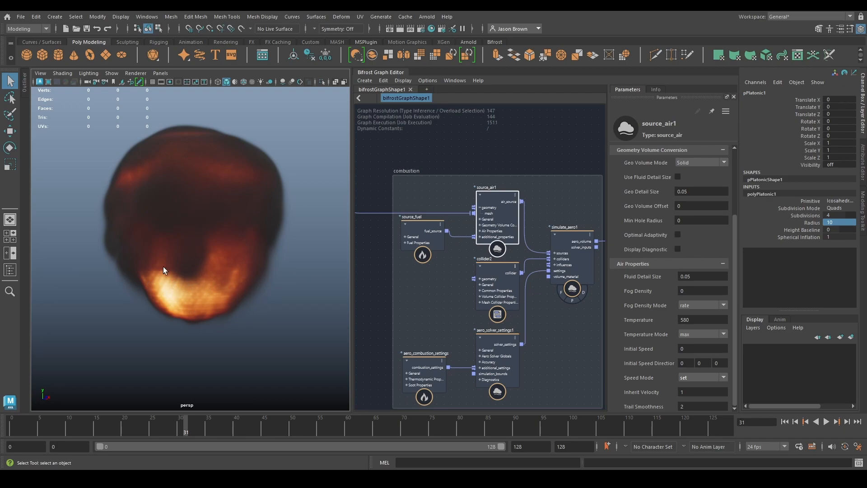
{"action": "left_click_drag", "start_coordinate": [170, 271], "coordinate": [246, 266], "text": "alt"}
{"action": "middle_click_drag", "start_coordinate": [206, 266], "coordinate": [228, 302], "text": "alt"}
{"action": "right_click_drag", "start_coordinate": [228, 302], "coordinate": [122, 278], "text": "alt"}
{"action": "left_click_drag", "start_coordinate": [131, 280], "coordinate": [180, 281], "text": "alt"}
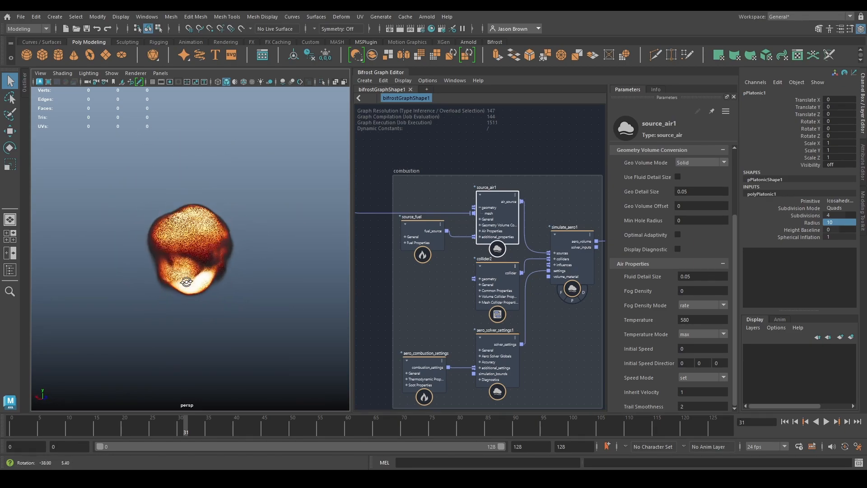
{"action": "left_click_drag", "start_coordinate": [205, 248], "coordinate": [220, 271], "text": "alt"}
{"action": "right_click_drag", "start_coordinate": [221, 272], "coordinate": [239, 240], "text": "alt"}
{"action": "mouse_move", "coordinate": [239, 240]}
{"action": "left_mouse_down", "text": "alt"}
{"action": "mouse_move", "coordinate": [223, 240]}
{"action": "mouse_move", "coordinate": [243, 245]}
{"action": "left_mouse_up", "text": "alt"}
{"action": "scroll", "coordinate": [237, 237], "scroll_direction": "down", "scroll_amount": 3}
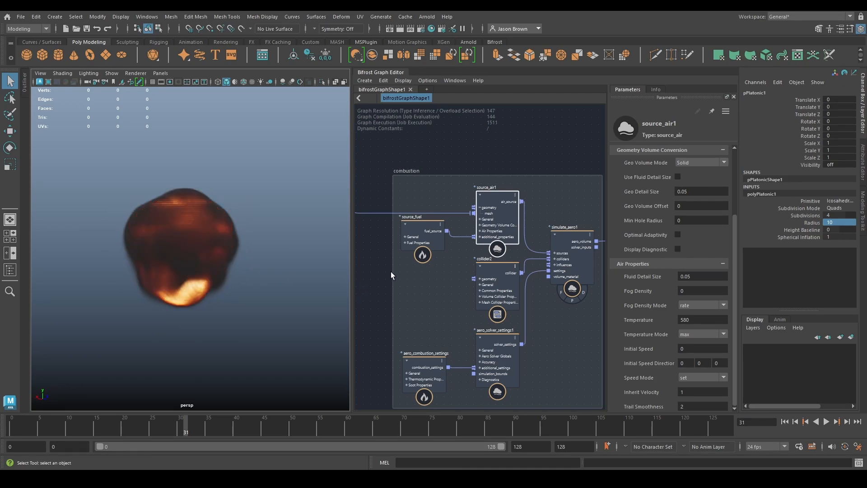
- Reposition the pPlatonicShape1 node in front of vsp_temp and expand vsp_temp's Random Variation ports
{"action": "middle_click_drag", "start_coordinate": [366, 284], "coordinate": [534, 290]}
{"action": "scroll", "coordinate": [517, 283], "scroll_direction": "down", "scroll_amount": 1}
{"action": "middle_click_drag", "start_coordinate": [439, 290], "coordinate": [464, 291]}
{"action": "left_click_drag", "start_coordinate": [392, 258], "coordinate": [403, 257]}
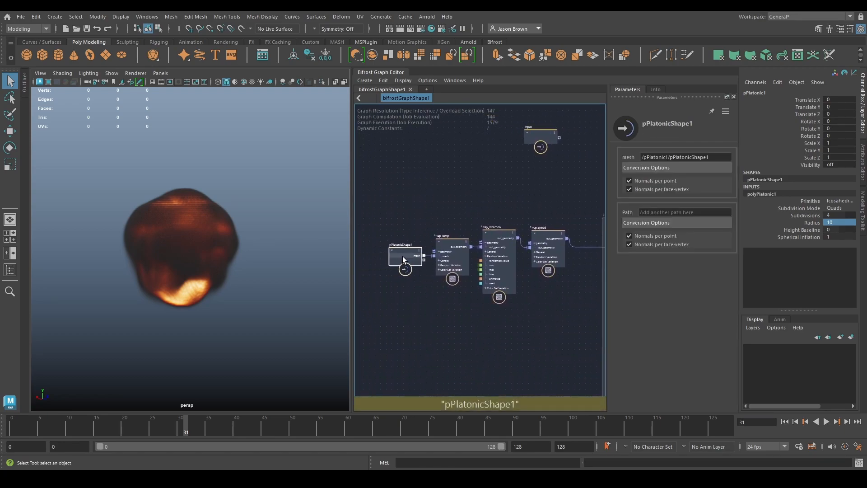
{"action": "mouse_move", "coordinate": [581, 304]}
{"action": "middle_mouse_down"}
{"action": "mouse_move", "coordinate": [465, 308]}
{"action": "mouse_move", "coordinate": [471, 295]}
{"action": "mouse_move", "coordinate": [448, 298]}
{"action": "mouse_move", "coordinate": [574, 301]}
{"action": "middle_mouse_up"}
{"action": "scroll", "coordinate": [482, 311], "scroll_direction": "up", "scroll_amount": 2}
{"action": "middle_click_drag", "start_coordinate": [482, 310], "coordinate": [506, 277]}
{"action": "left_click", "coordinate": [431, 260]}
{"action": "left_click", "coordinate": [432, 260]}
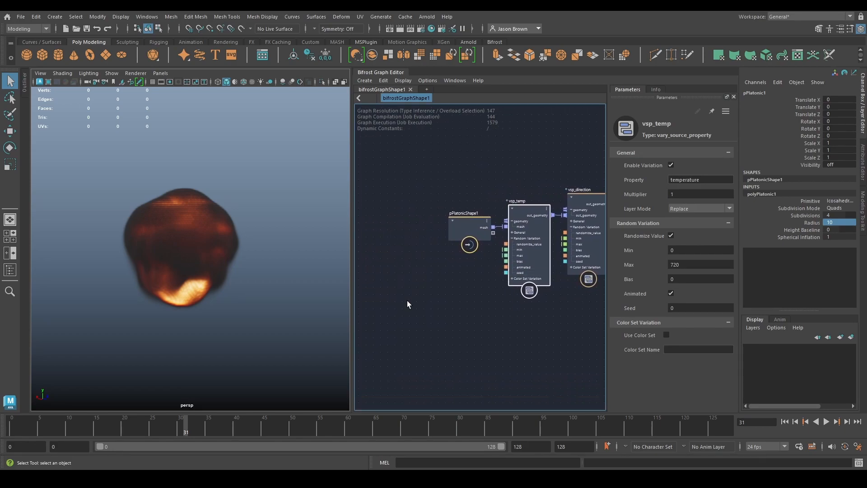
- Add a time node and connect its frame output to a new multiply node
{"action": "middle_click_drag", "start_coordinate": [437, 320], "coordinate": [480, 314]}
{"action": "key", "text": "Tab"}
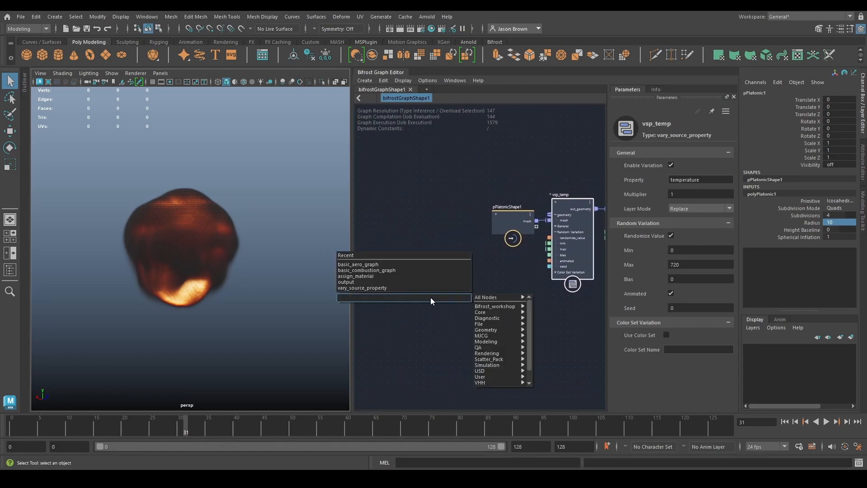
{"action": "type", "text": "time"}
{"action": "key", "text": "Return"}
{"action": "left_click_drag", "start_coordinate": [438, 328], "coordinate": [398, 316]}
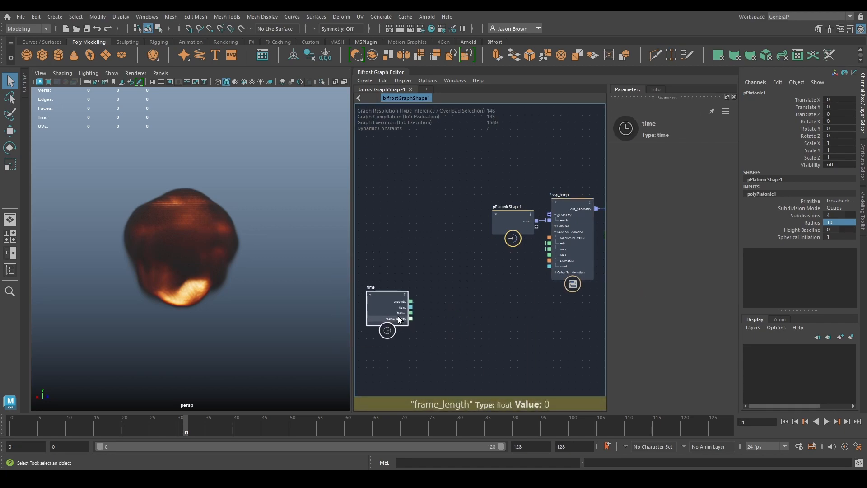
{"action": "left_click_drag", "start_coordinate": [417, 301], "coordinate": [425, 282]}
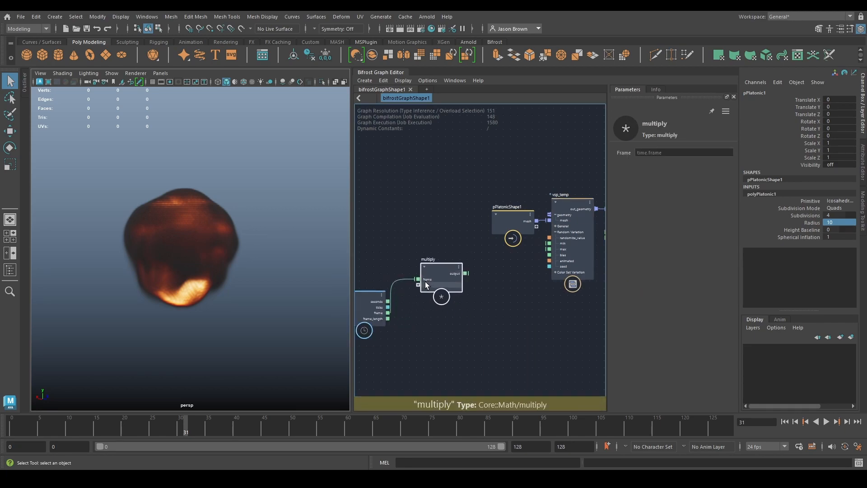
- Create a float value node feeding the multiply node's second input and place it near the time node
{"action": "right_click", "coordinate": [425, 283]}
{"action": "left_click", "coordinate": [441, 294]}
{"action": "middle_click_drag", "start_coordinate": [396, 374], "coordinate": [628, 357]}
{"action": "middle_click_drag", "start_coordinate": [540, 361], "coordinate": [422, 369]}
{"action": "key", "text": "l"}
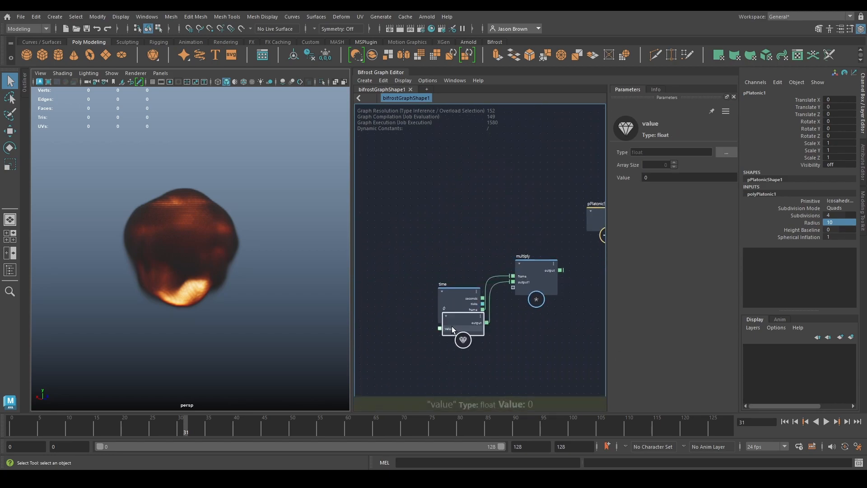
- Place the float value node below the time node, set its value to 0.2, and align the multiply node beside them
{"action": "left_click_drag", "start_coordinate": [451, 326], "coordinate": [449, 360]}
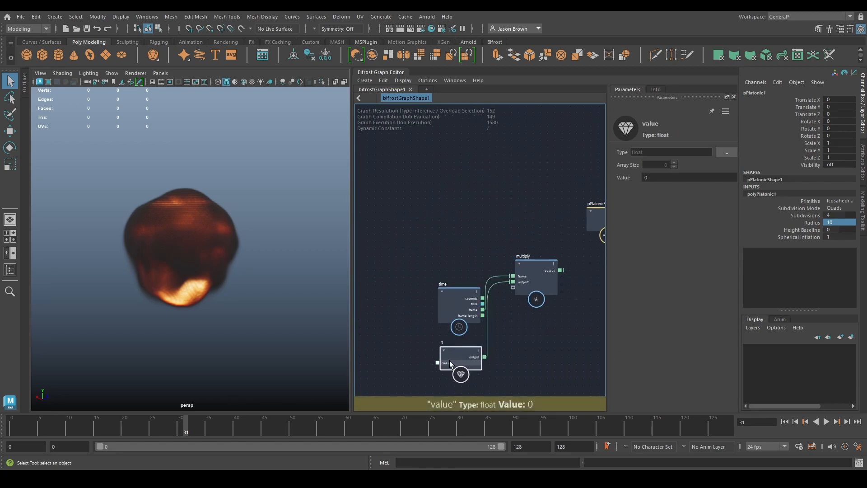
{"action": "left_click", "coordinate": [661, 178]}
{"action": "middle_click_drag", "start_coordinate": [509, 212], "coordinate": [492, 209]}
{"action": "middle_click_drag", "start_coordinate": [482, 285], "coordinate": [436, 279]}
{"action": "left_click_drag", "start_coordinate": [464, 271], "coordinate": [473, 304]}
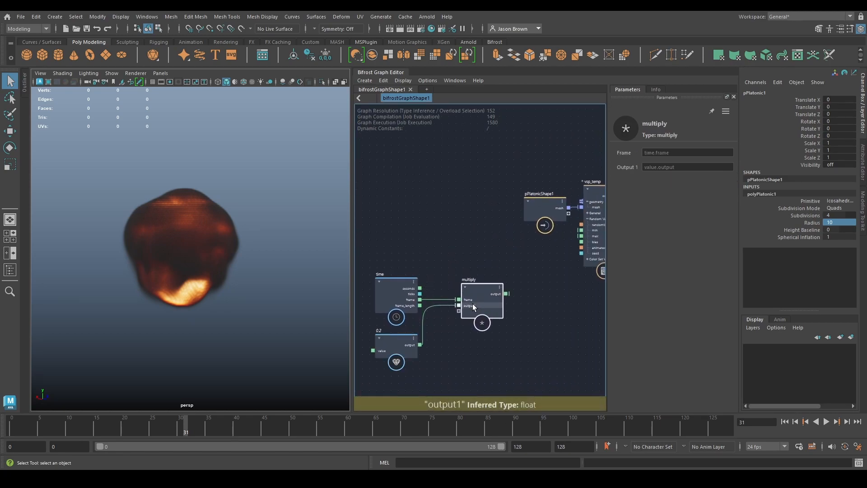
- Add a to_long node, feed it the time node's frame output, and connect its long output to vsp_temp's seed
{"action": "key", "text": "Tab"}
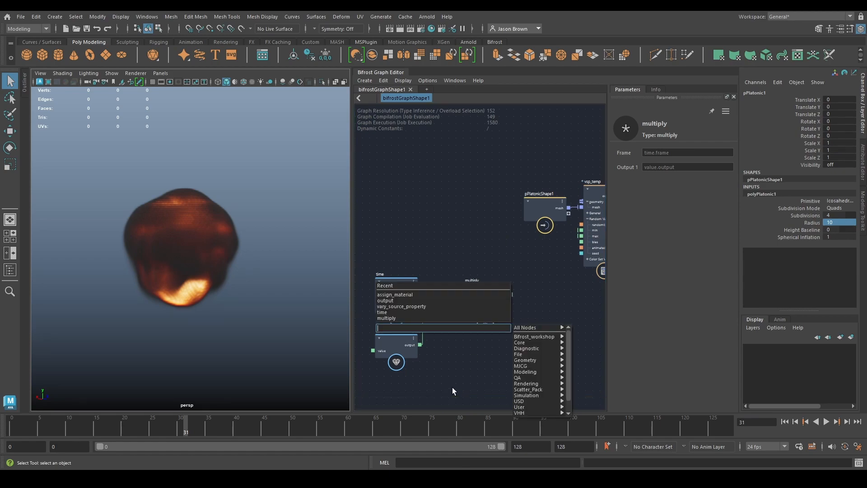
{"action": "type", "text": "to_long"}
{"action": "key", "text": "Return"}
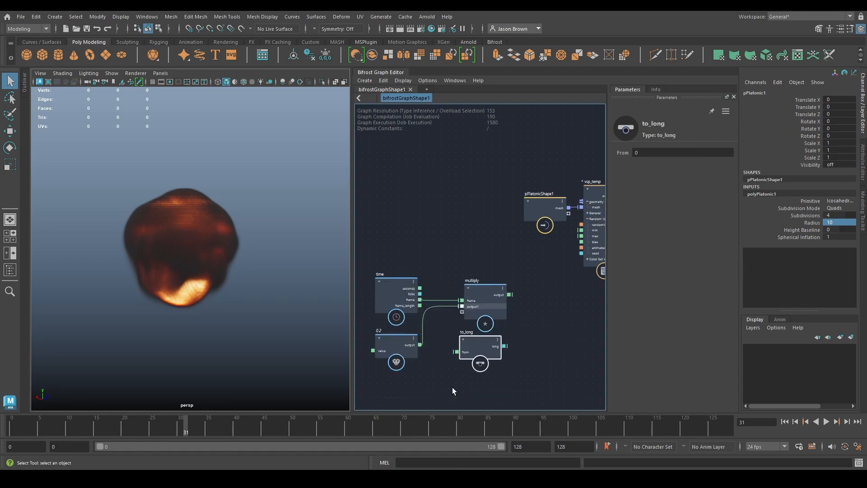
{"action": "left_click_drag", "start_coordinate": [477, 351], "coordinate": [497, 216]}
{"action": "left_click_drag", "start_coordinate": [488, 245], "coordinate": [468, 249]}
{"action": "middle_click_drag", "start_coordinate": [538, 280], "coordinate": [451, 303], "text": "alt"}
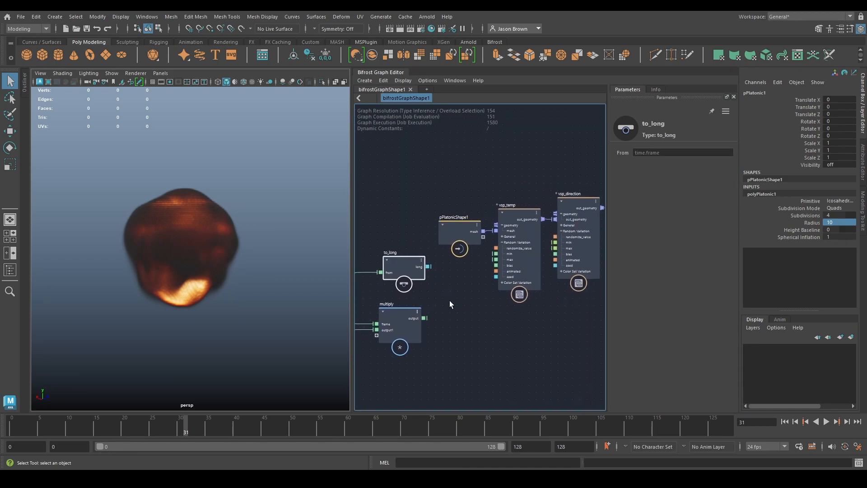
{"action": "left_click_drag", "start_coordinate": [428, 266], "coordinate": [497, 277]}
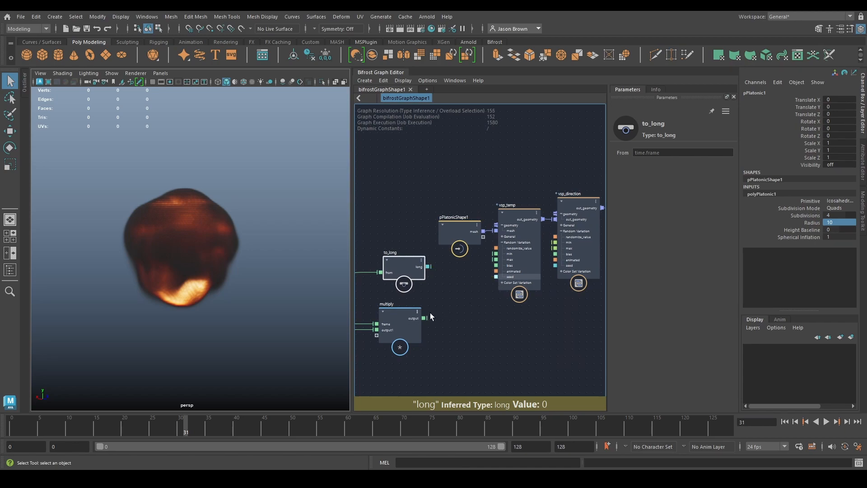
- Duplicate the to_long node and feed the copy from the multiply node's output
{"action": "middle_click_drag", "start_coordinate": [440, 343], "coordinate": [462, 307], "text": "alt"}
{"action": "mouse_move", "coordinate": [422, 299]}
{"action": "left_mouse_down"}
{"action": "mouse_move", "coordinate": [419, 346]}
{"action": "mouse_move", "coordinate": [419, 335]}
{"action": "left_mouse_up"}
{"action": "middle_click_drag", "start_coordinate": [452, 318], "coordinate": [489, 323], "text": "alt"}
{"action": "left_click", "coordinate": [378, 236]}
{"action": "key", "text": "ctrl+d"}
{"action": "left_click_drag", "start_coordinate": [480, 338], "coordinate": [517, 304]}
{"action": "left_click_drag", "start_coordinate": [446, 319], "coordinate": [487, 305]}
{"action": "middle_click_drag", "start_coordinate": [494, 328], "coordinate": [560, 328], "text": "alt"}
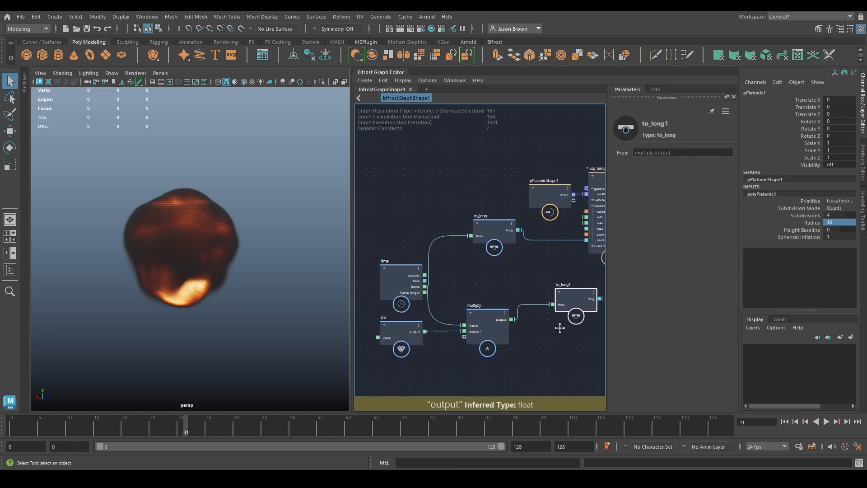
- Connect to_long1's output to vsp_direction's seed and position to_long1 below vsp_temp
{"action": "middle_click_drag", "start_coordinate": [518, 352], "coordinate": [341, 377], "text": "alt"}
{"action": "left_click_drag", "start_coordinate": [388, 327], "coordinate": [470, 254]}
{"action": "middle_click_drag", "start_coordinate": [494, 327], "coordinate": [551, 323], "text": "alt"}
{"action": "left_click_drag", "start_coordinate": [491, 323], "coordinate": [491, 322]}
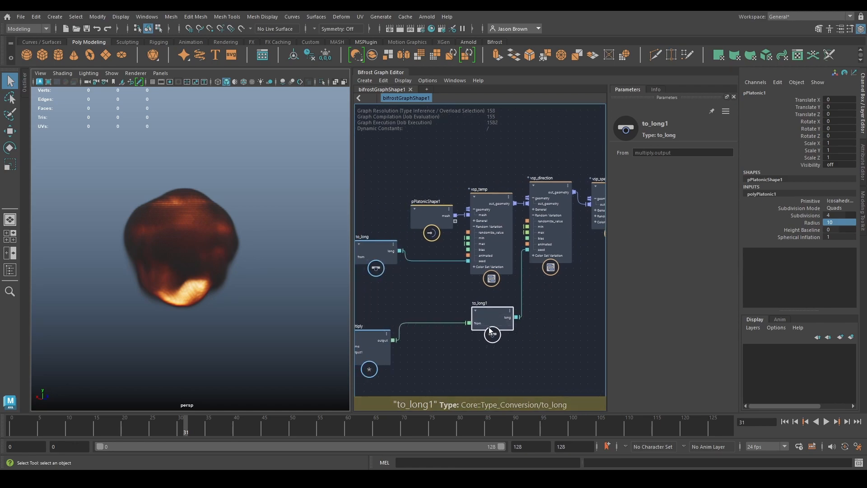
- Set vsp_speed's Random Variation Min to 4 and play the simulation to frame 40 before rewinding
{"action": "left_click", "coordinate": [785, 422]}
{"action": "left_click", "coordinate": [826, 422]}
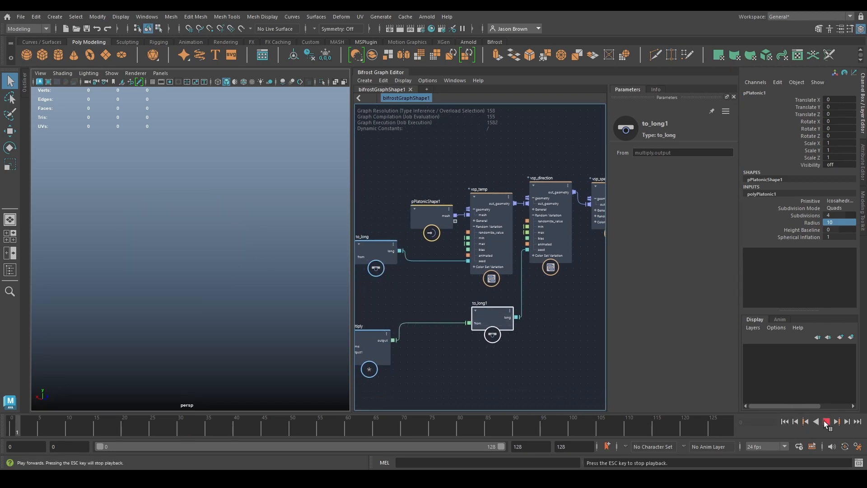
{"action": "left_click", "coordinate": [785, 421]}
{"action": "middle_click_drag", "start_coordinate": [601, 216], "coordinate": [507, 237], "text": "alt"}
{"action": "left_click", "coordinate": [507, 237]}
{"action": "double_click", "coordinate": [680, 251]}
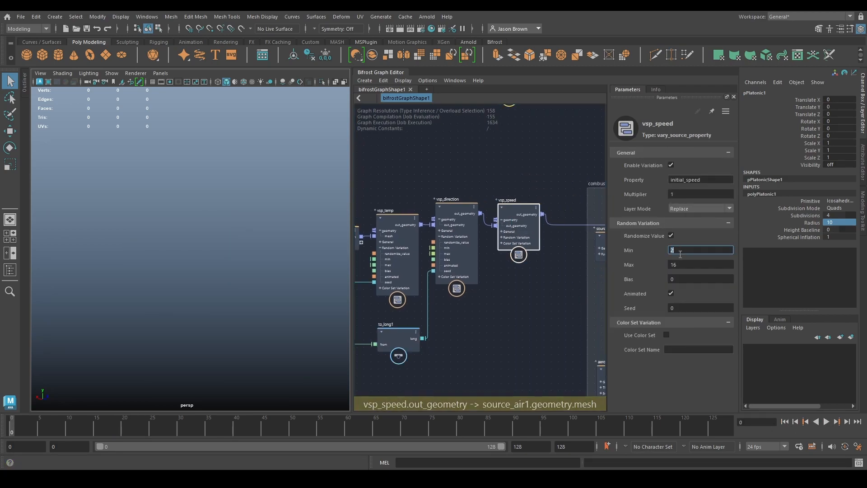
{"action": "type", "text": "4"}
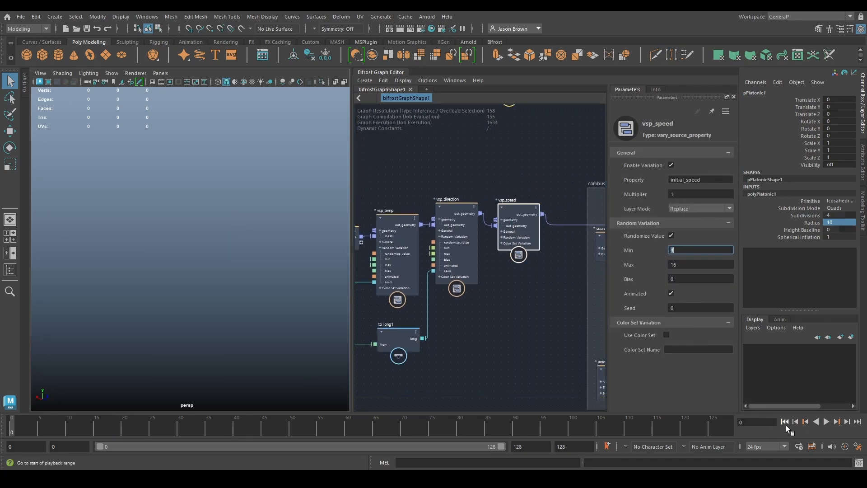
{"action": "left_click", "coordinate": [827, 422]}
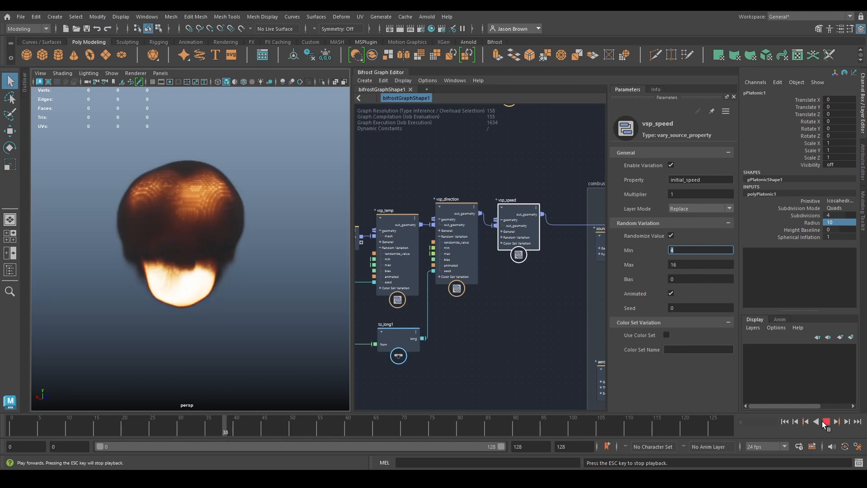
{"action": "left_click", "coordinate": [786, 422]}
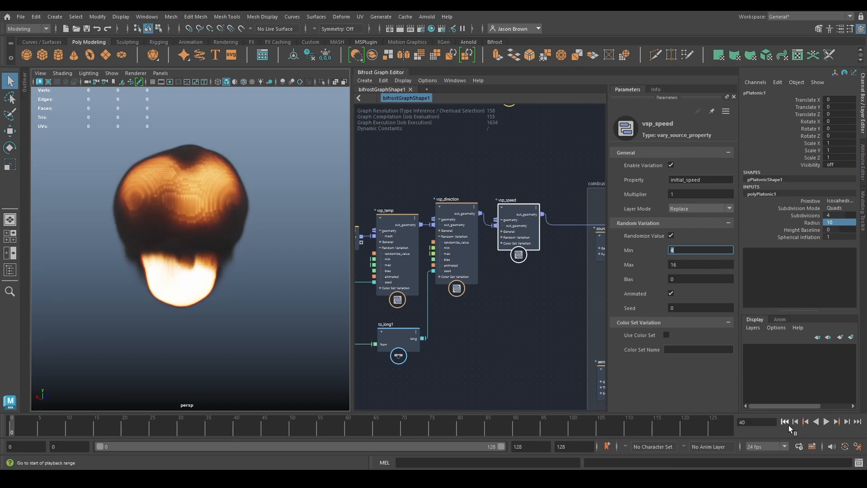
- Move to_long closer to the multiply node and connect to_long1's output to vsp_temp's seed in its place
{"action": "scroll", "coordinate": [417, 318], "scroll_direction": "down", "scroll_amount": 2}
{"action": "middle_click_drag", "start_coordinate": [417, 319], "coordinate": [554, 293], "text": "alt"}
{"action": "scroll", "coordinate": [528, 305], "scroll_direction": "up", "scroll_amount": 1}
{"action": "middle_click_drag", "start_coordinate": [483, 298], "coordinate": [540, 298], "text": "alt"}
{"action": "left_click_drag", "start_coordinate": [501, 259], "coordinate": [491, 289]}
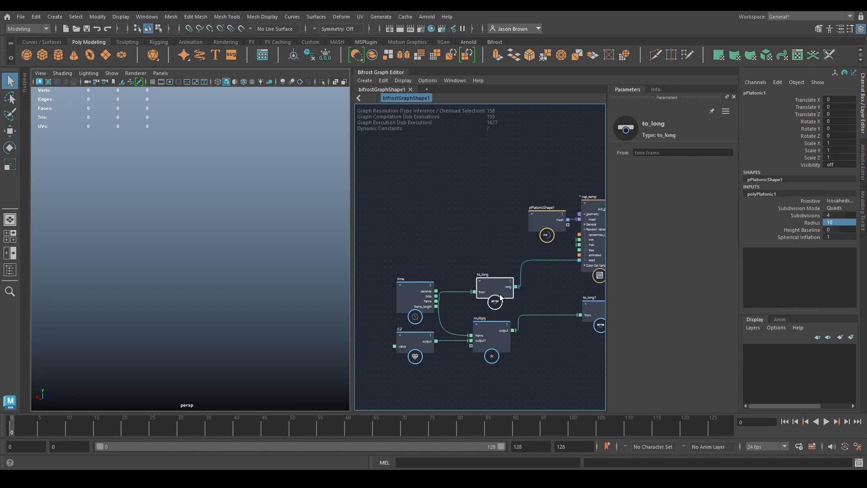
{"action": "scroll", "coordinate": [524, 323], "scroll_direction": "down", "scroll_amount": 1}
{"action": "middle_click_drag", "start_coordinate": [525, 323], "coordinate": [352, 339], "text": "alt"}
{"action": "mouse_move", "coordinate": [490, 323]}
{"action": "middle_mouse_down", "text": "alt"}
{"action": "mouse_move", "coordinate": [422, 312]}
{"action": "mouse_move", "coordinate": [497, 319]}
{"action": "middle_mouse_up", "text": "alt"}
{"action": "scroll", "coordinate": [496, 318], "scroll_direction": "up", "scroll_amount": 1}
{"action": "scroll", "coordinate": [489, 291], "scroll_direction": "up", "scroll_amount": 3}
{"action": "middle_click_drag", "start_coordinate": [427, 276], "coordinate": [622, 281], "text": "alt"}
{"action": "scroll", "coordinate": [489, 291], "scroll_direction": "up", "scroll_amount": 2}
{"action": "left_click_drag", "start_coordinate": [551, 308], "coordinate": [541, 253]}
{"action": "left_click_drag", "start_coordinate": [546, 242], "coordinate": [544, 244]}
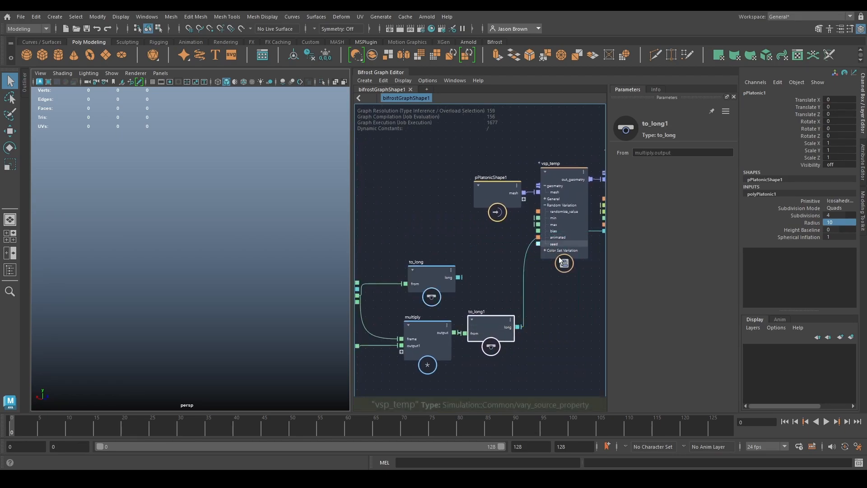
- Connect to_long1's output to vsp_speed's seed and play the simulation to frame 39
{"action": "middle_click_drag", "start_coordinate": [508, 257], "coordinate": [476, 270], "text": "alt"}
{"action": "left_click_drag", "start_coordinate": [425, 294], "coordinate": [541, 262]}
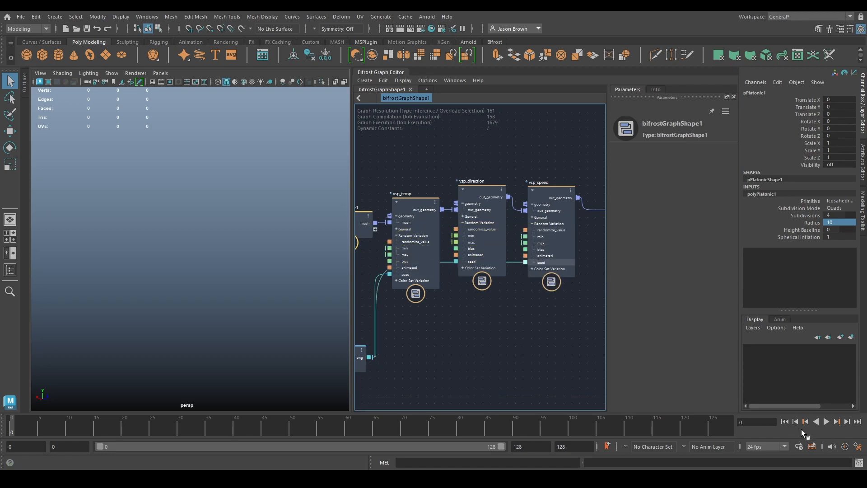
{"action": "left_click", "coordinate": [825, 422]}
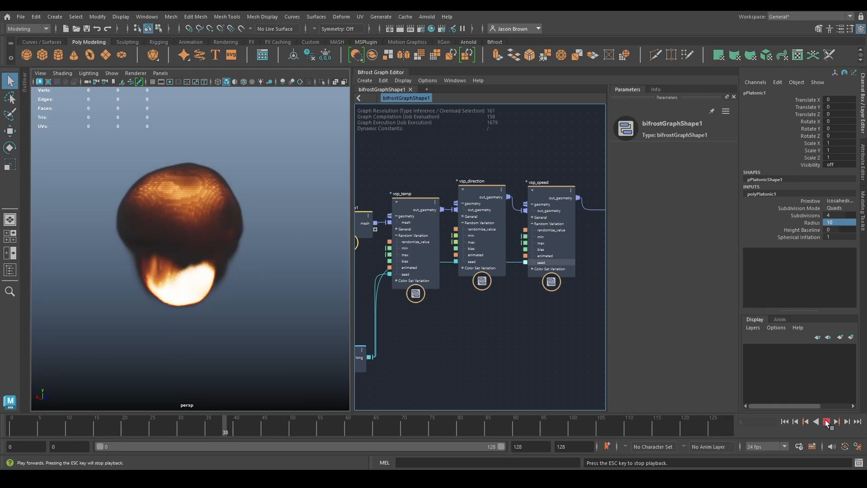
{"action": "left_click", "coordinate": [827, 422]}
- Enable Use End Frame on the source_fuel node and set its End Frame to 8
{"action": "middle_click_drag", "start_coordinate": [502, 277], "coordinate": [423, 300]}
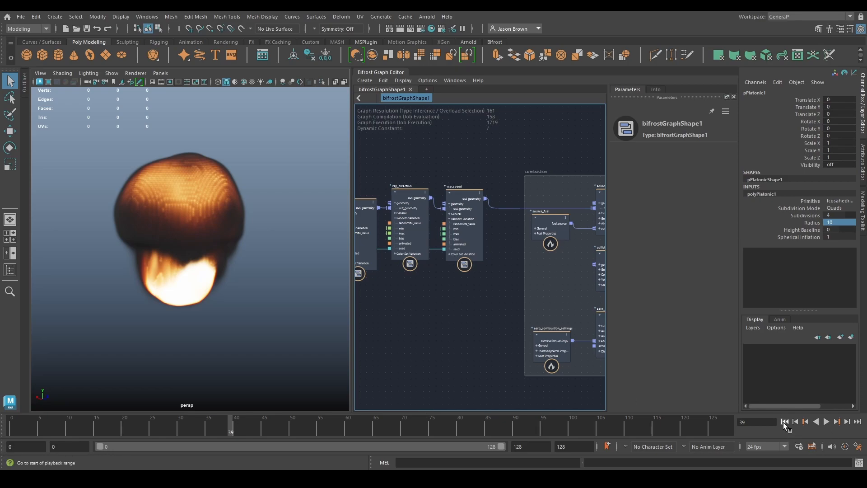
{"action": "left_click", "coordinate": [535, 221]}
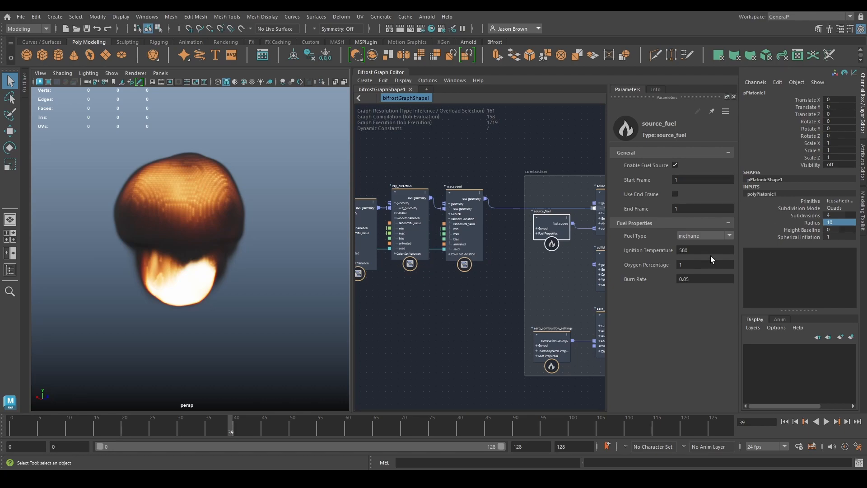
{"action": "left_click", "coordinate": [675, 193]}
{"action": "left_click", "coordinate": [694, 211]}
- Play the simulation from the start to frame 75, examining the smoke volume from other angles along the way
{"action": "left_click", "coordinate": [783, 423]}
{"action": "left_click", "coordinate": [826, 421]}
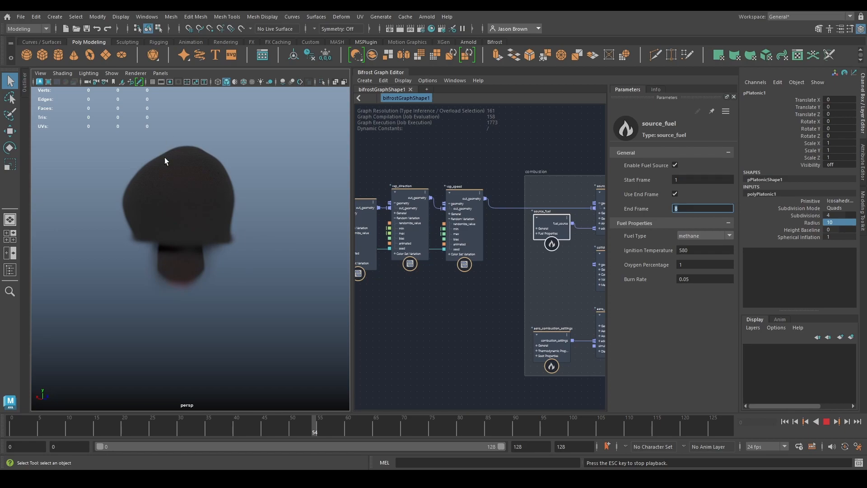
{"action": "key", "text": "Escape"}
{"action": "mouse_move", "coordinate": [147, 236]}
{"action": "left_mouse_down", "text": "alt"}
{"action": "mouse_move", "coordinate": [225, 245]}
{"action": "mouse_move", "coordinate": [154, 194]}
{"action": "mouse_move", "coordinate": [246, 234]}
{"action": "left_mouse_up", "text": "alt"}
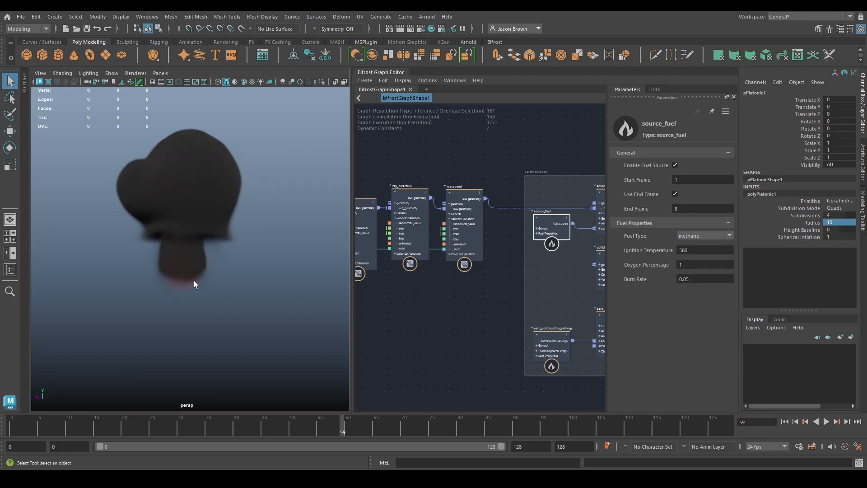
{"action": "mouse_move", "coordinate": [190, 285]}
{"action": "left_mouse_down", "text": "alt"}
{"action": "mouse_move", "coordinate": [211, 273]}
{"action": "mouse_move", "coordinate": [205, 289]}
{"action": "mouse_move", "coordinate": [128, 261]}
{"action": "left_mouse_up", "text": "alt"}
{"action": "right_click_drag", "start_coordinate": [128, 262], "coordinate": [188, 267], "text": "alt"}
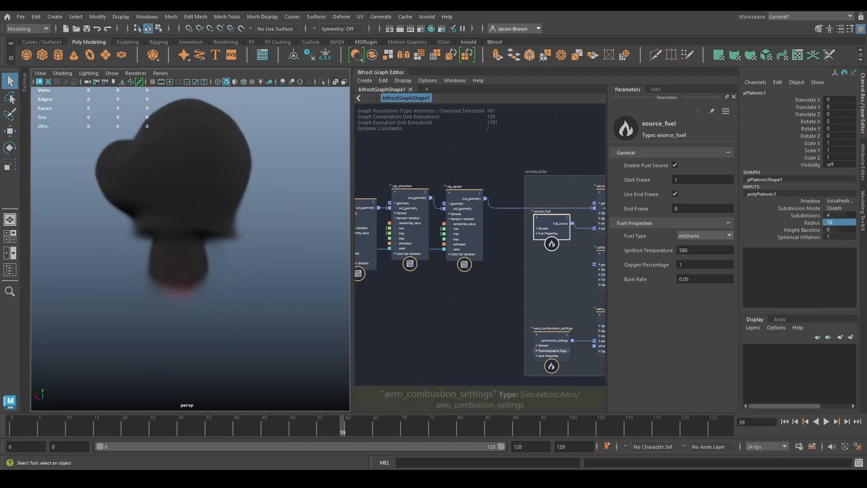
{"action": "left_click", "coordinate": [826, 421]}
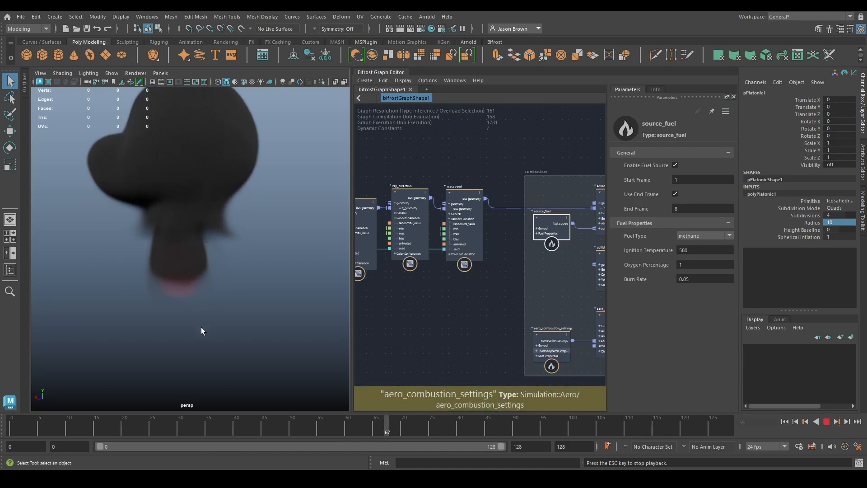
{"action": "left_click", "coordinate": [827, 422]}
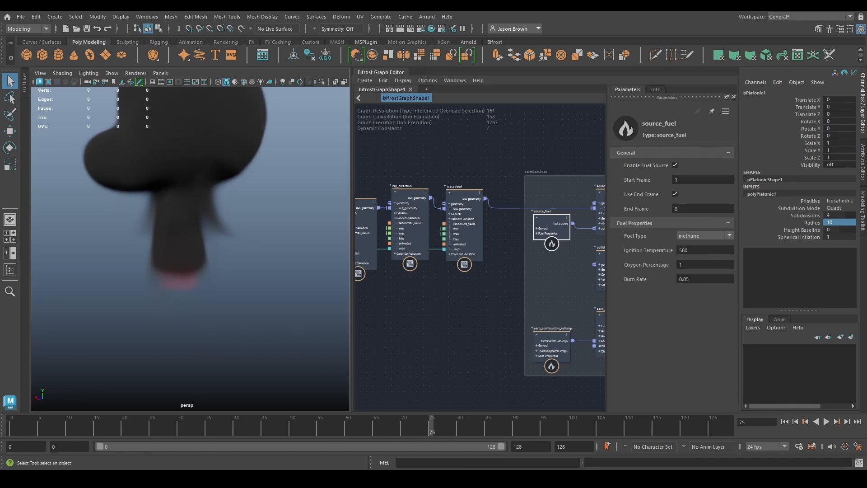
- Enable Use End Frame on source_air1 with End Frame 10, and replay the simulation to frame 61
{"action": "middle_click_drag", "start_coordinate": [529, 161], "coordinate": [377, 171]}
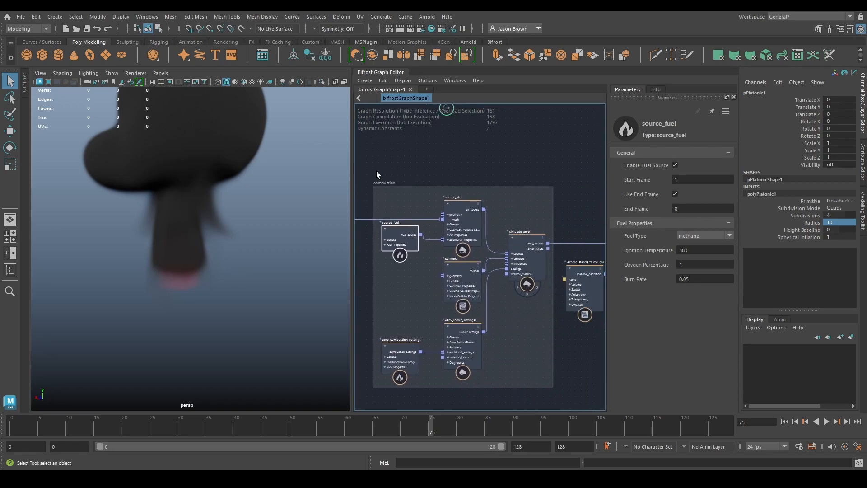
{"action": "left_click", "coordinate": [469, 212]}
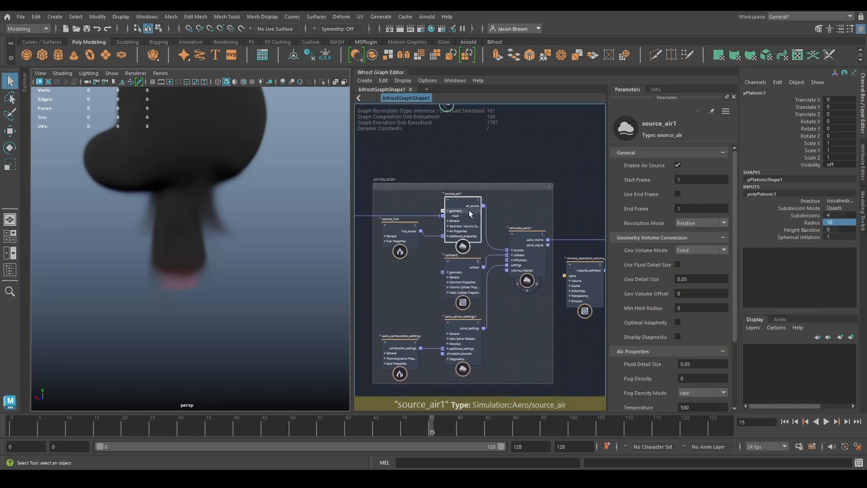
{"action": "left_click", "coordinate": [678, 194]}
{"action": "left_click", "coordinate": [691, 209]}
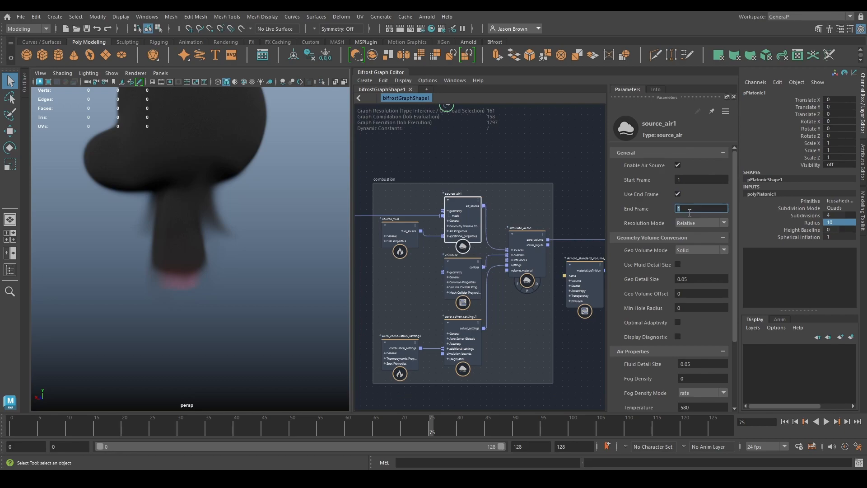
{"action": "type", "text": "10"}
{"action": "left_click", "coordinate": [826, 422]}
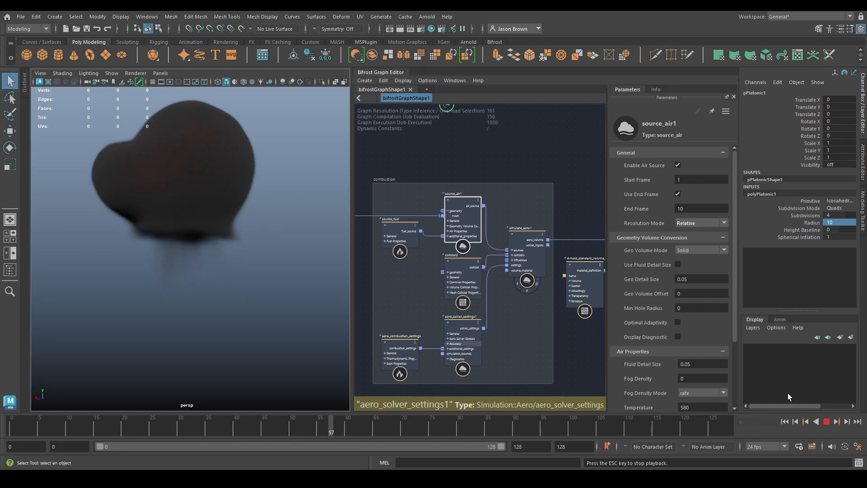
{"action": "left_click", "coordinate": [826, 422]}
- Enable Use Fluid Detail Size on source_air1 and set its fluid detail size to 0.04
{"action": "scroll", "coordinate": [536, 285], "scroll_direction": "down", "scroll_amount": 2}
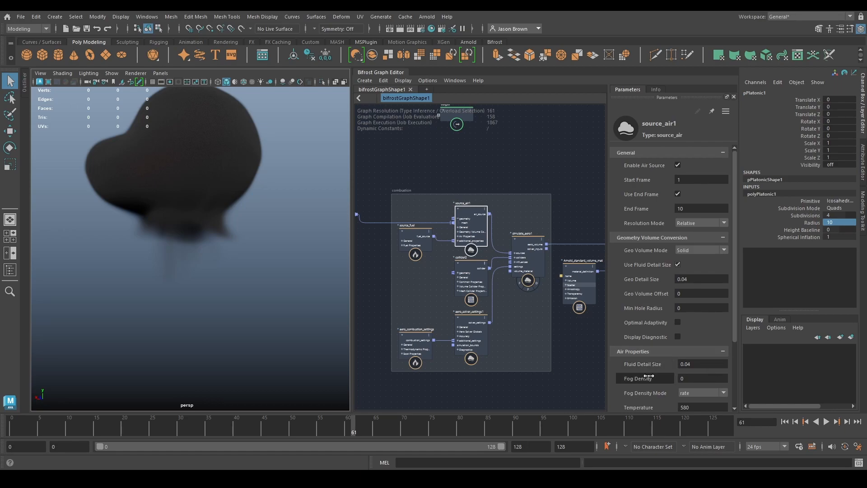
{"action": "scroll", "coordinate": [706, 367], "scroll_direction": "down", "scroll_amount": 2}
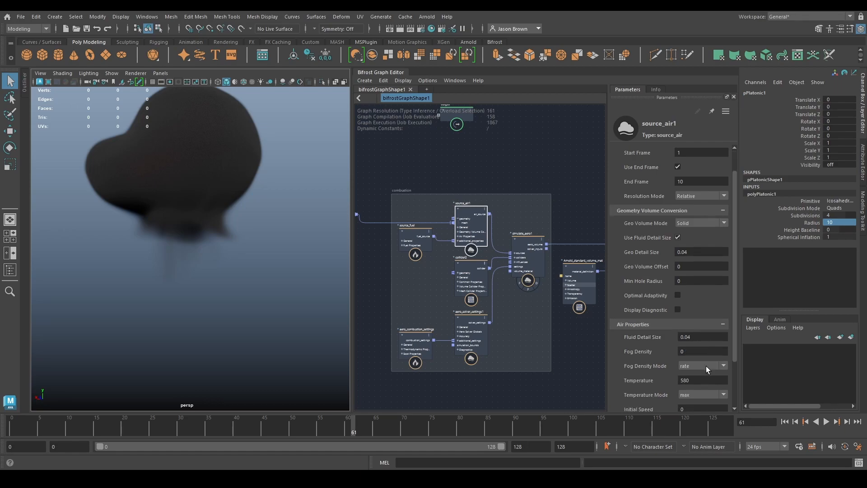
- Play the simulation from the start to frame 40 and examine the burning volume from several angles
{"action": "left_click", "coordinate": [785, 421]}
{"action": "left_click", "coordinate": [825, 422]}
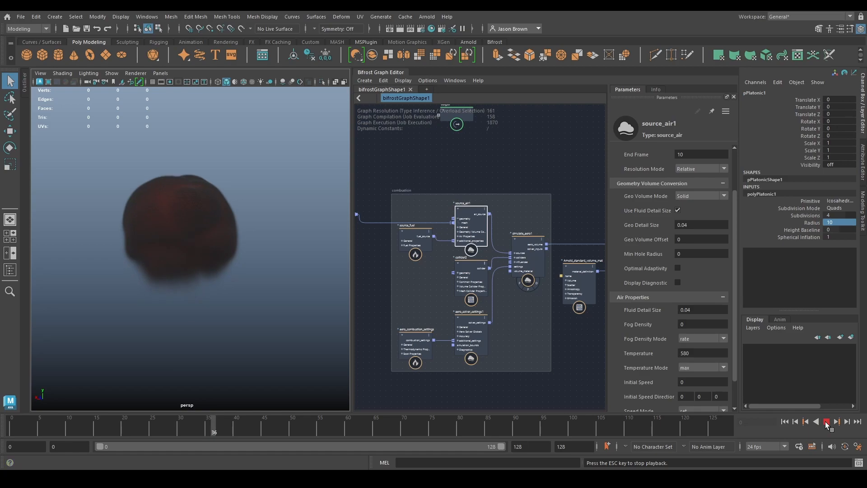
{"action": "left_click", "coordinate": [827, 421]}
{"action": "mouse_move", "coordinate": [185, 216]}
{"action": "left_mouse_down", "text": "alt"}
{"action": "mouse_move", "coordinate": [210, 221]}
{"action": "mouse_move", "coordinate": [190, 227]}
{"action": "left_mouse_up", "text": "alt"}
{"action": "left_click_drag", "start_coordinate": [202, 195], "coordinate": [192, 175], "text": "alt"}
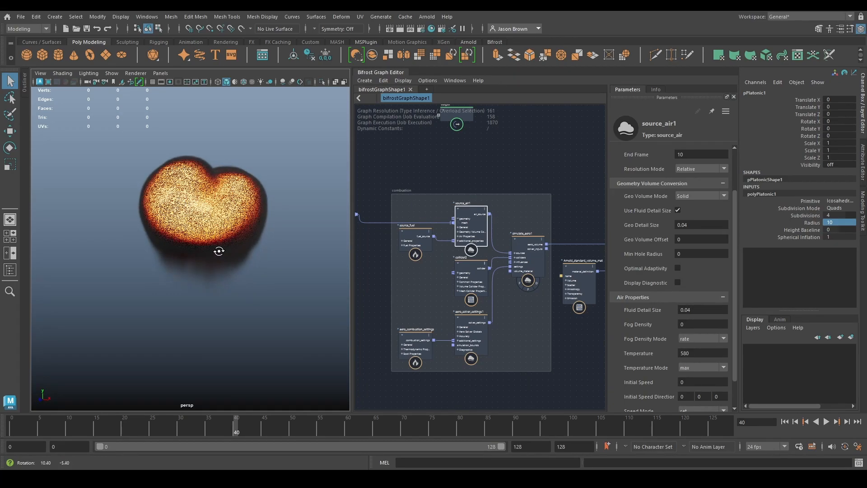
{"action": "left_click_drag", "start_coordinate": [228, 245], "coordinate": [183, 252], "text": "alt"}
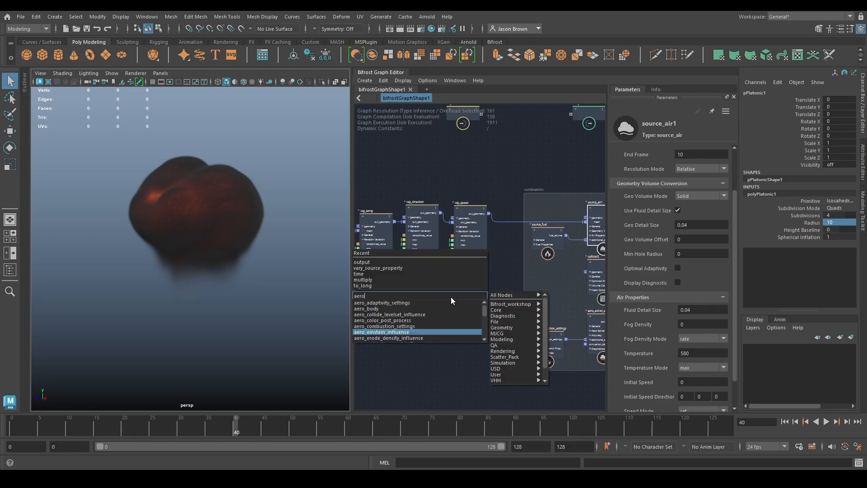
- Add an aero_einstein_influence node and place it below vsp_speed, beside the combustion group
{"action": "key", "text": "Return"}
{"action": "scroll", "coordinate": [510, 299], "scroll_direction": "up", "scroll_amount": 2}
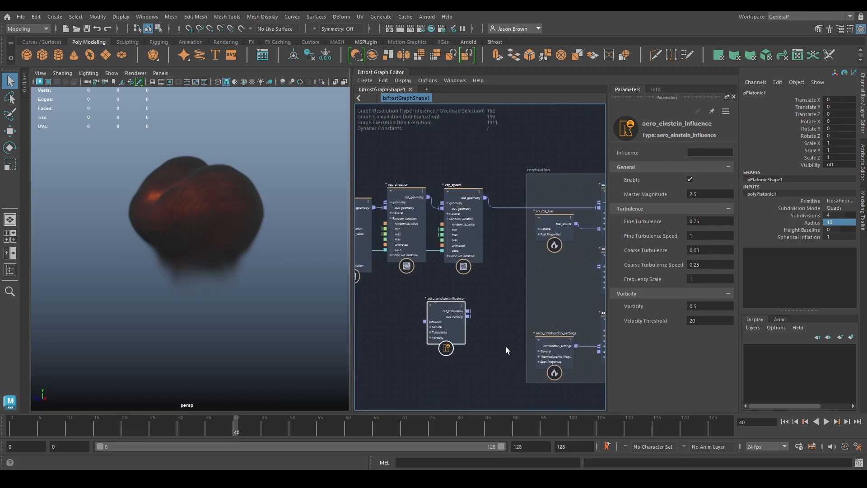
{"action": "left_click_drag", "start_coordinate": [445, 319], "coordinate": [465, 303]}
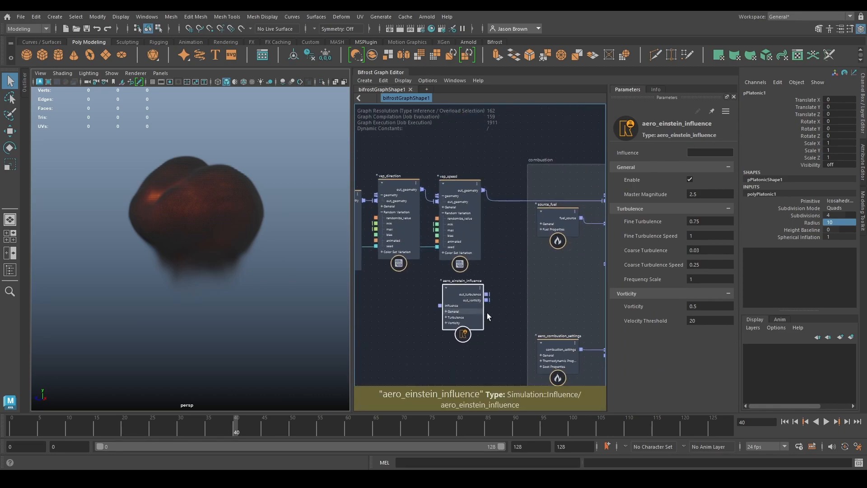
- Connect aero_einstein_influence's out_turbulence and out_vorticity outputs to the influences input of simulate_aero1
{"action": "middle_click_drag", "start_coordinate": [481, 311], "coordinate": [441, 329]}
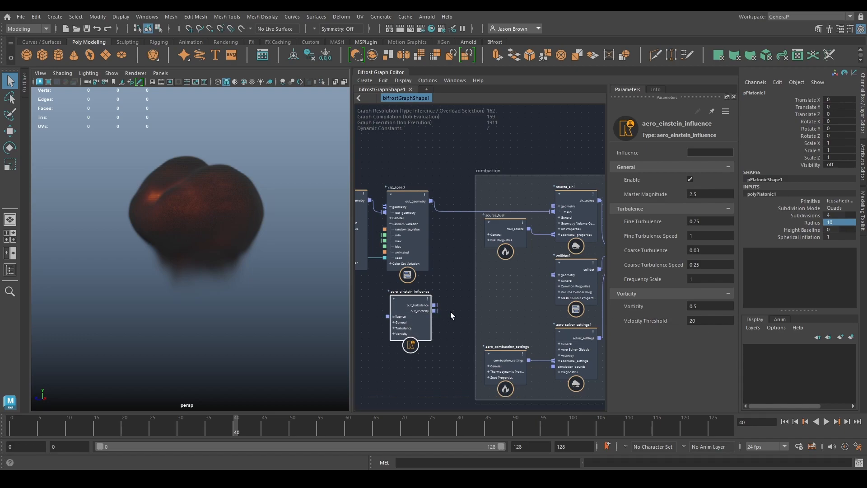
{"action": "middle_click_drag", "start_coordinate": [451, 312], "coordinate": [438, 317], "text": "alt"}
{"action": "left_click_drag", "start_coordinate": [422, 312], "coordinate": [546, 270]}
{"action": "middle_click_drag", "start_coordinate": [400, 315], "coordinate": [489, 302], "text": "alt"}
{"action": "left_click", "coordinate": [427, 307]}
{"action": "middle_click_drag", "start_coordinate": [585, 274], "coordinate": [476, 290], "text": "alt"}
{"action": "left_click", "coordinate": [513, 271]}
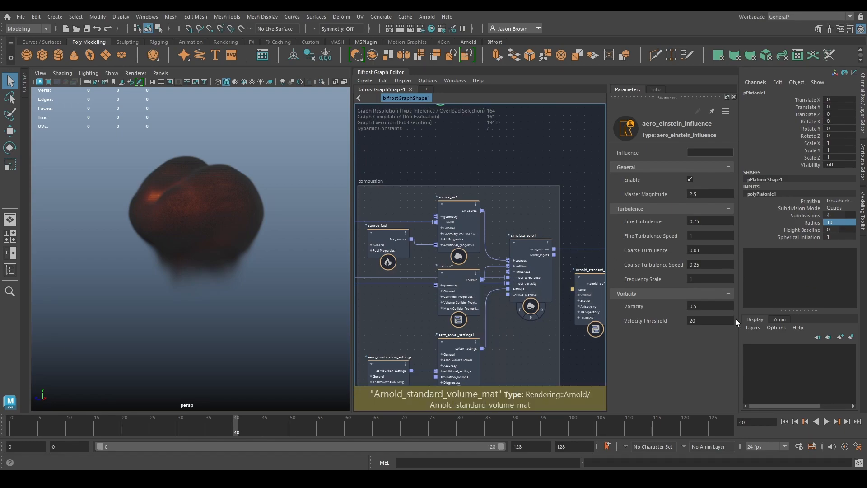
- Read the aero_einstein_influence parameter descriptions and set its Fine Turbulence to 1.25
{"action": "left_click", "coordinate": [699, 222]}
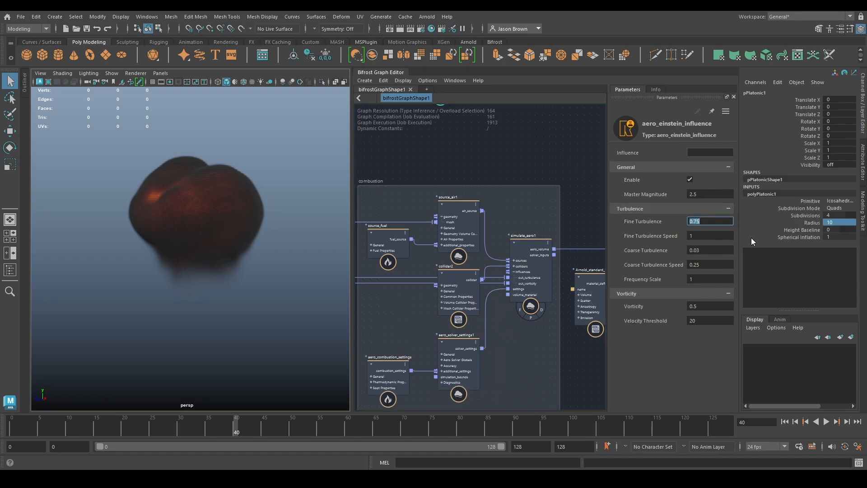
{"action": "left_click", "coordinate": [655, 89]}
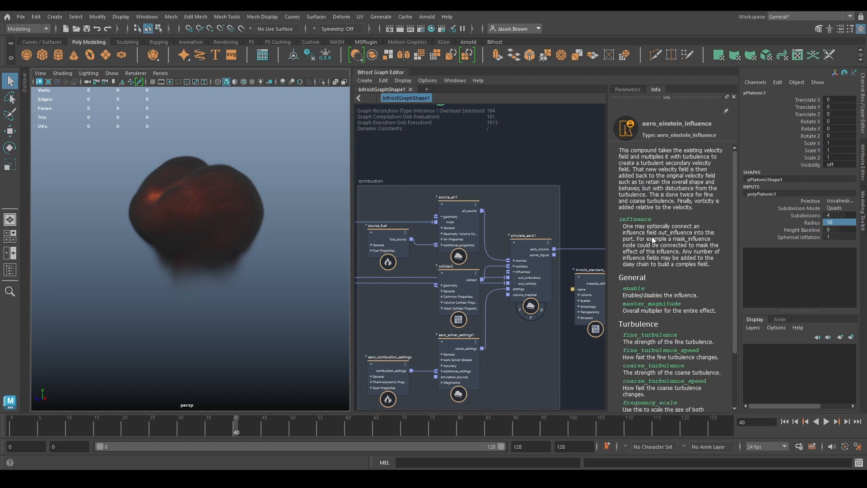
{"action": "scroll", "coordinate": [708, 283], "scroll_direction": "down", "scroll_amount": 3}
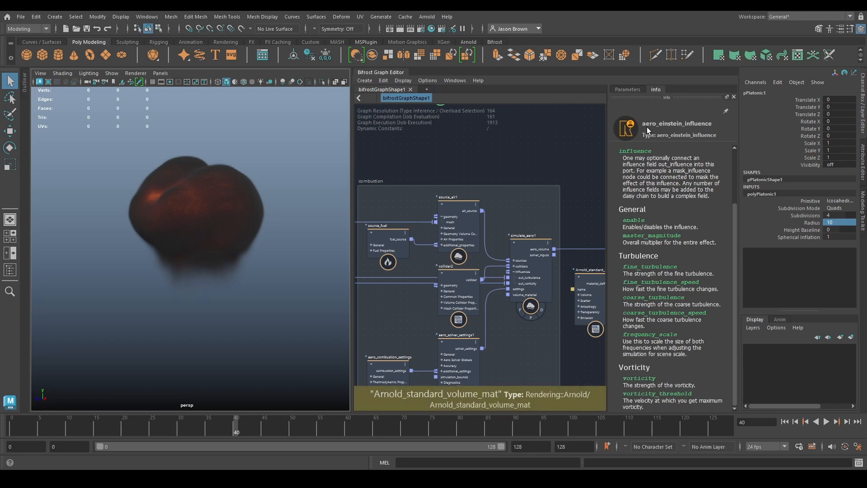
{"action": "left_click", "coordinate": [632, 89]}
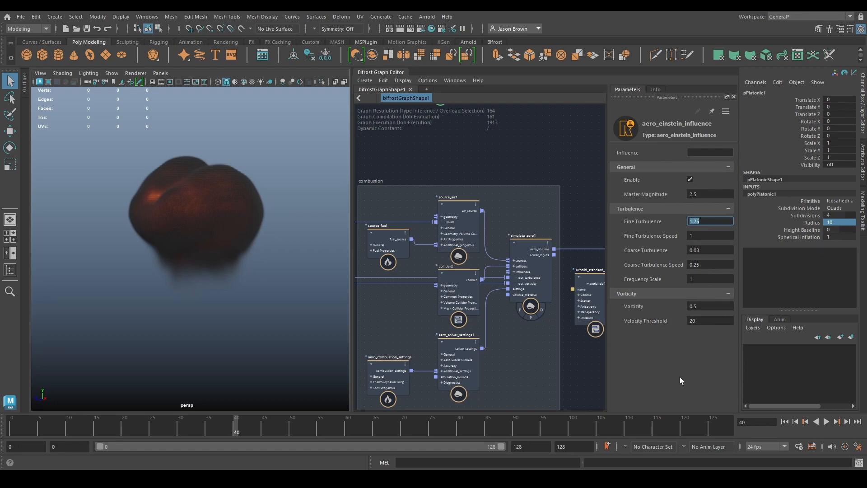
- Play the simulation from the start to frame 51 to check the effect of the turbulence influence
{"action": "scroll", "coordinate": [576, 338], "scroll_direction": "down", "scroll_amount": 2}
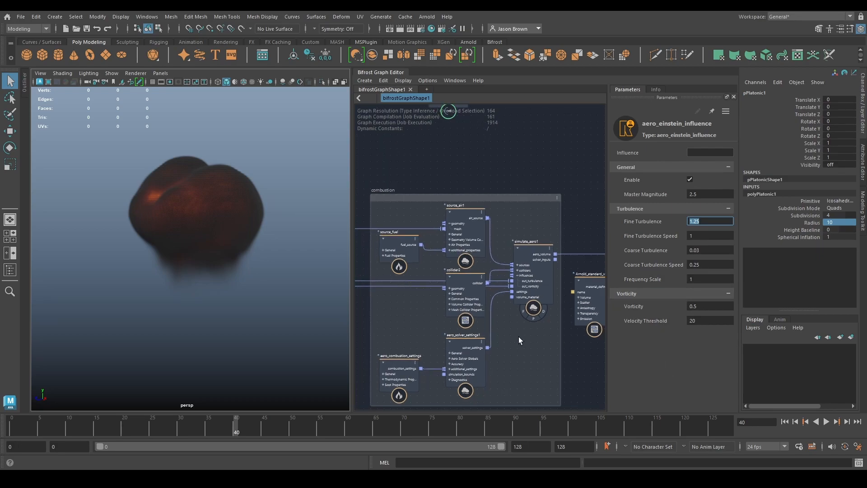
{"action": "middle_click_drag", "start_coordinate": [457, 334], "coordinate": [617, 320], "text": "alt"}
{"action": "left_click", "coordinate": [785, 422]}
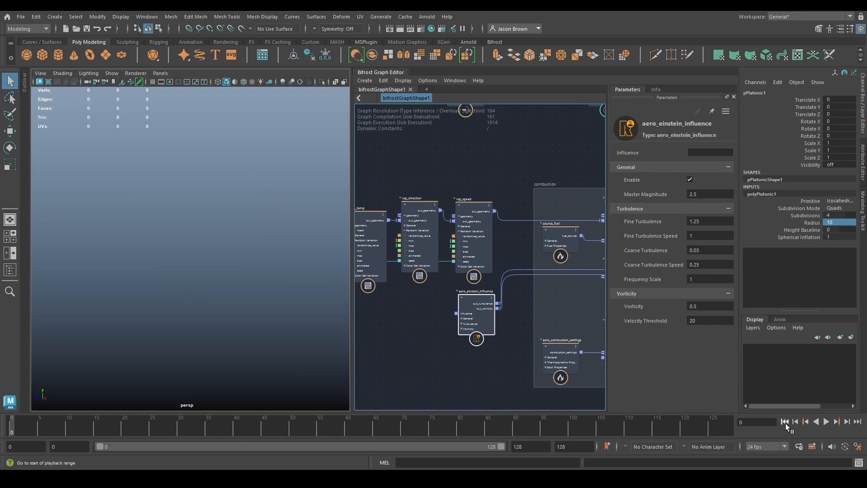
{"action": "left_click", "coordinate": [826, 422]}
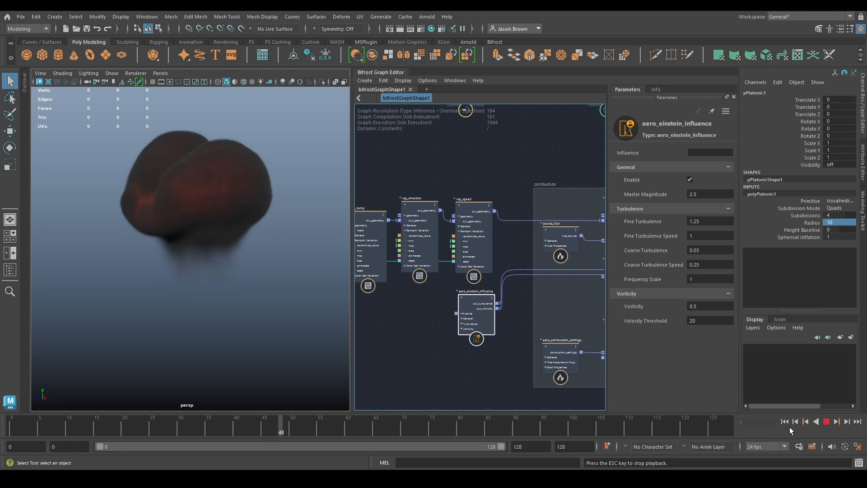
{"action": "left_click", "coordinate": [827, 423]}
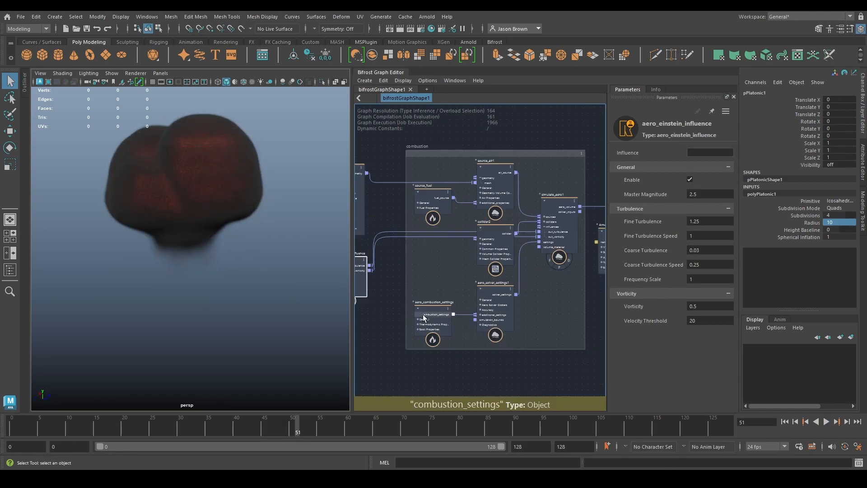
- Set the Soot Formation Rate of aero_combustion_settings to 2 and return the simulation to the start frame
{"action": "left_click", "coordinate": [423, 318]}
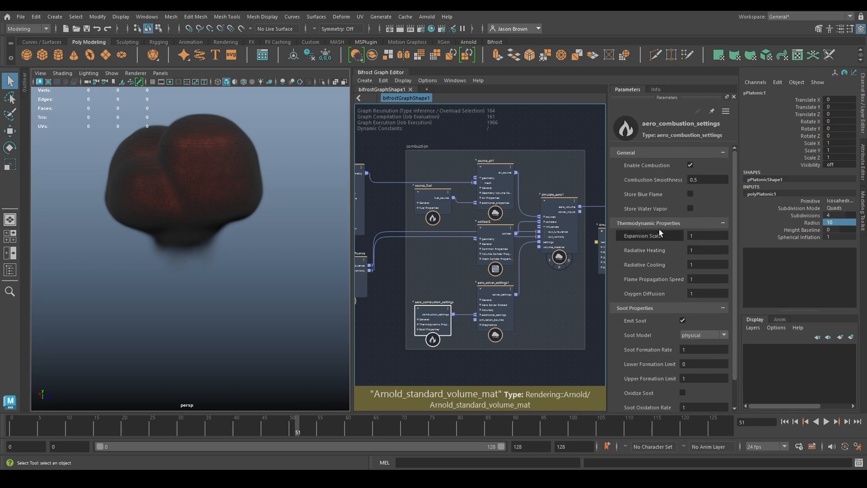
{"action": "left_click", "coordinate": [691, 163]}
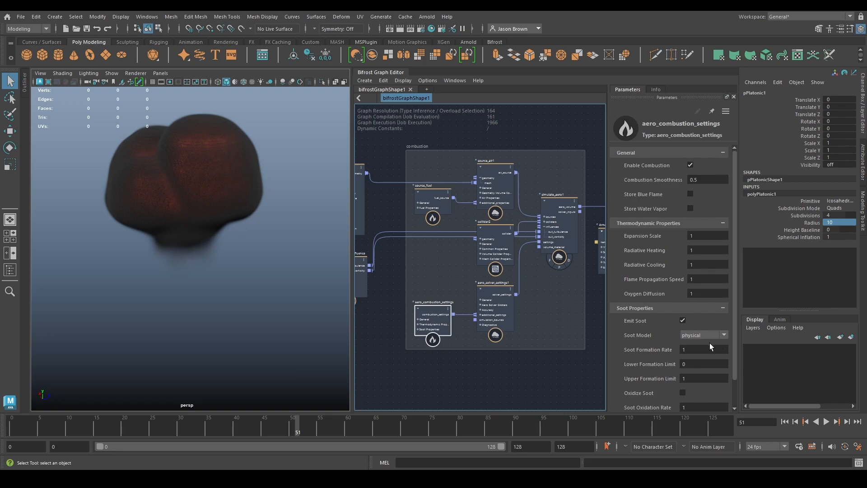
{"action": "left_click", "coordinate": [693, 350]}
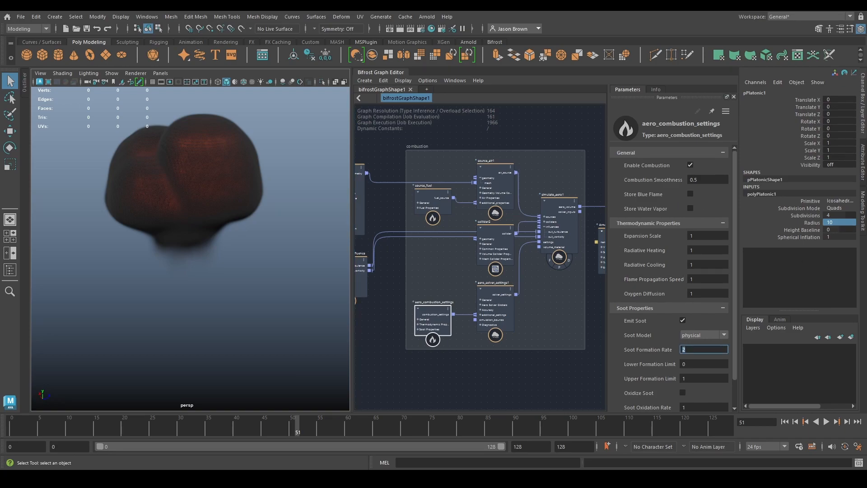
{"action": "key", "text": "Return"}
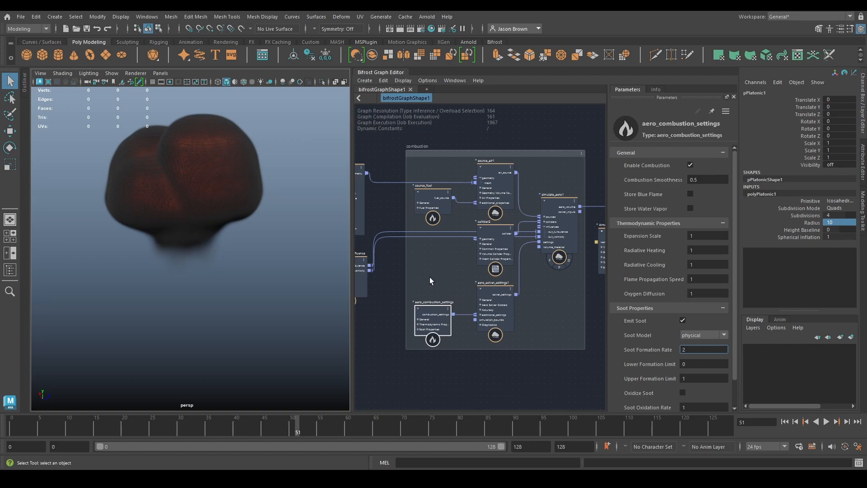
{"action": "middle_click_drag", "start_coordinate": [500, 283], "coordinate": [516, 303], "text": "alt"}
{"action": "left_click", "coordinate": [785, 421]}
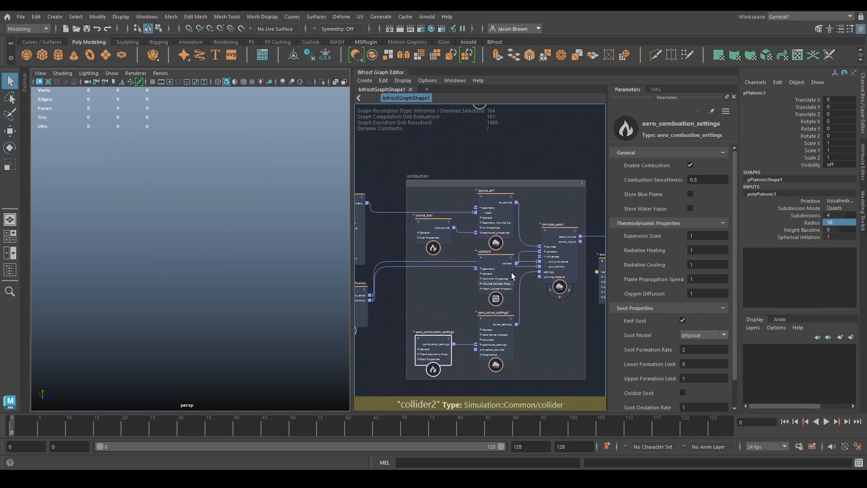
- Set the Resolution Mode of source_air1 to Absolute
{"action": "left_click", "coordinate": [545, 238]}
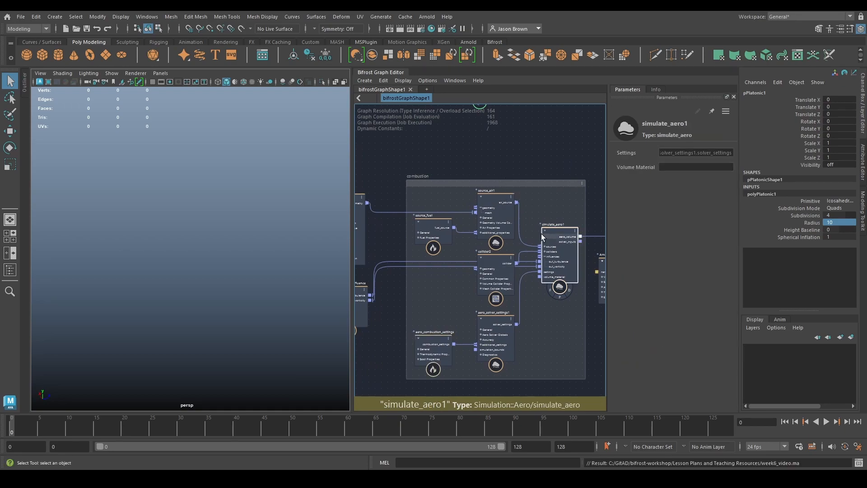
{"action": "left_click", "coordinate": [494, 207]}
{"action": "left_click", "coordinate": [696, 223]}
{"action": "left_click", "coordinate": [693, 230]}
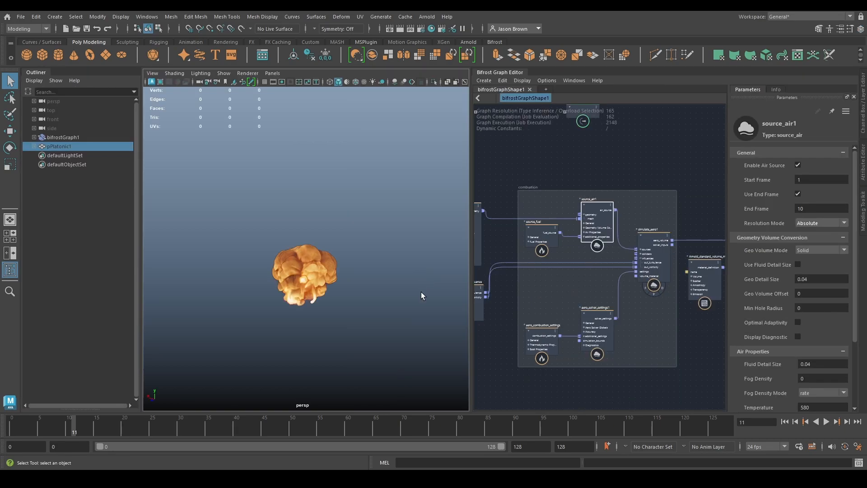
- Examine the fireball at frame 11 up close and from slightly different angles
{"action": "mouse_move", "coordinate": [270, 319]}
{"action": "left_mouse_down", "text": "alt"}
{"action": "mouse_move", "coordinate": [335, 315]}
{"action": "mouse_move", "coordinate": [271, 313]}
{"action": "left_mouse_up", "text": "alt"}
{"action": "middle_click_drag", "start_coordinate": [311, 305], "coordinate": [312, 307], "text": "alt"}
{"action": "right_click_drag", "start_coordinate": [317, 307], "coordinate": [421, 313], "text": "alt"}
{"action": "middle_click_drag", "start_coordinate": [401, 325], "coordinate": [404, 273], "text": "alt"}
{"action": "mouse_move", "coordinate": [387, 293]}
{"action": "left_mouse_down", "text": "alt"}
{"action": "mouse_move", "coordinate": [383, 265]}
{"action": "mouse_move", "coordinate": [381, 297]}
{"action": "left_mouse_up", "text": "alt"}
{"action": "right_click_drag", "start_coordinate": [390, 294], "coordinate": [363, 292], "text": "alt"}
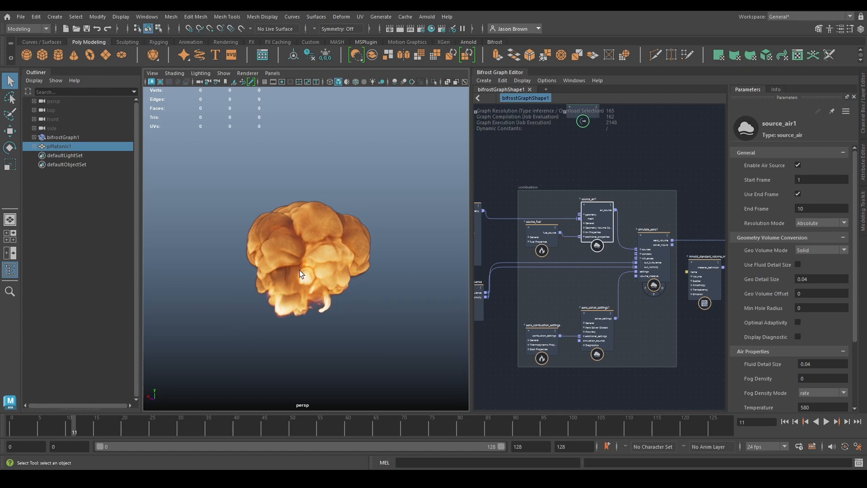
{"action": "left_click_drag", "start_coordinate": [325, 307], "coordinate": [327, 304], "text": "alt"}
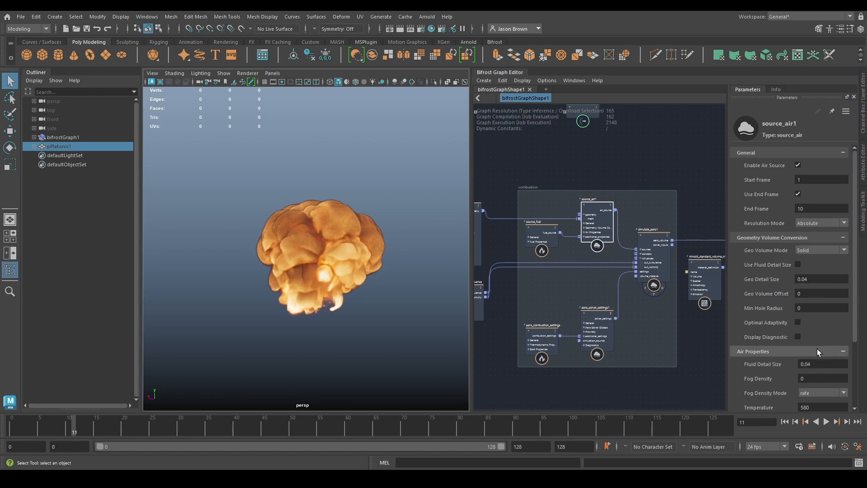
- Select aero_einstein_influence and read the descriptions of its turbulence and vorticity parameters
{"action": "middle_click_drag", "start_coordinate": [545, 379], "coordinate": [650, 372], "text": "alt"}
{"action": "middle_click_drag", "start_coordinate": [596, 353], "coordinate": [576, 362], "text": "alt"}
{"action": "right_click_drag", "start_coordinate": [576, 362], "coordinate": [583, 325], "text": "alt"}
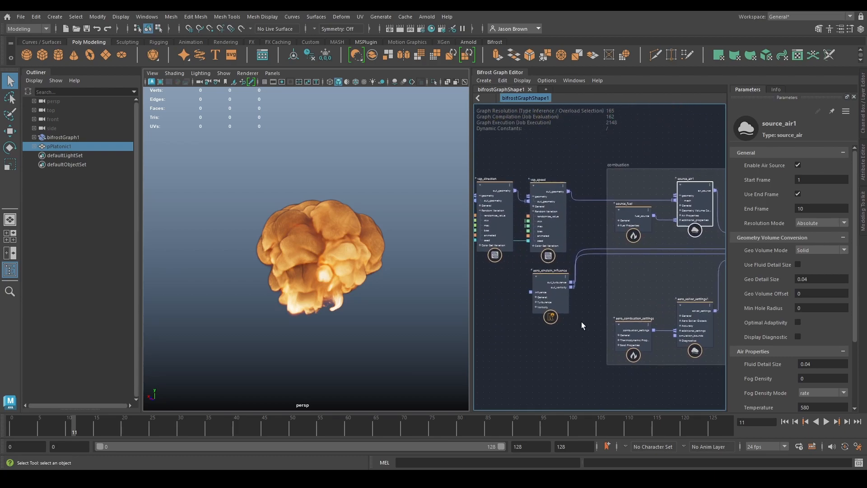
{"action": "middle_click_drag", "start_coordinate": [583, 325], "coordinate": [586, 336], "text": "alt"}
{"action": "left_click", "coordinate": [554, 308]}
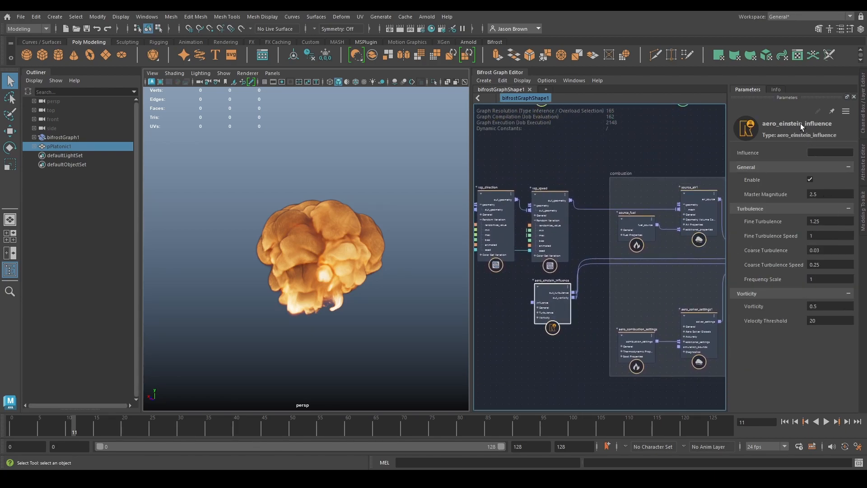
{"action": "left_click", "coordinate": [776, 89]}
{"action": "scroll", "coordinate": [811, 262], "scroll_direction": "down", "scroll_amount": 2}
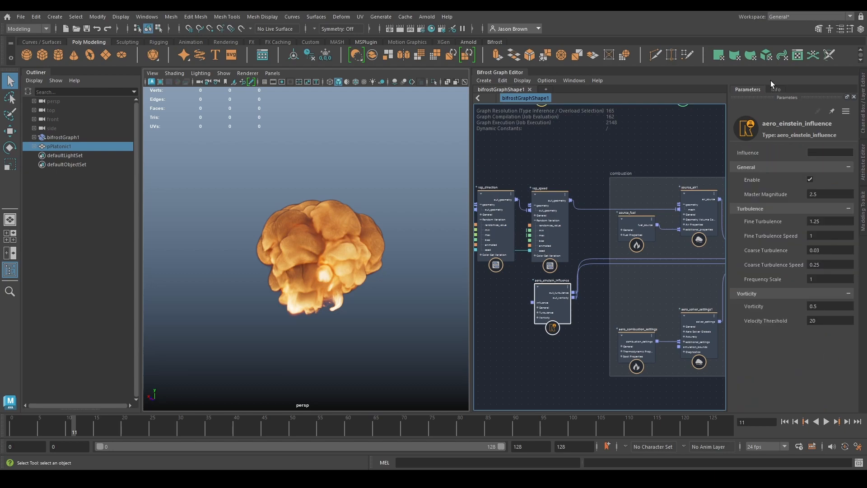
{"action": "left_click", "coordinate": [775, 89]}
{"action": "scroll", "coordinate": [772, 326], "scroll_direction": "down", "scroll_amount": 3}
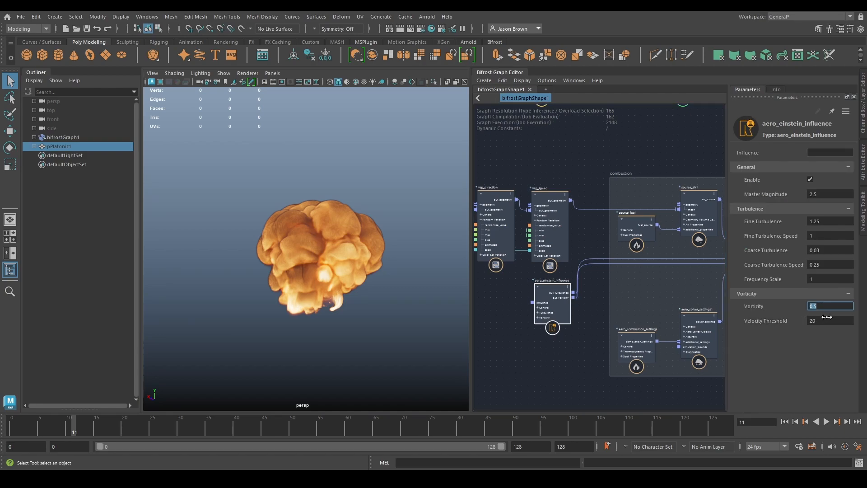
- Set the Velocity Threshold of aero_einstein_influence to 10 and its Vorticity to 0.667
{"action": "double_click", "coordinate": [831, 321]}
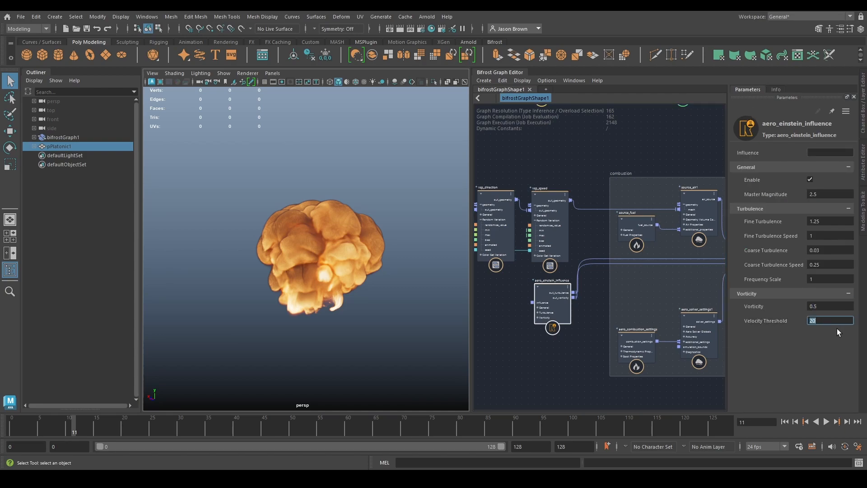
{"action": "double_click", "coordinate": [827, 307]}
{"action": "type", "text": "0.667"}
{"action": "key", "text": "Return"}
- Play the simulation on to frame 13 and inspect the swirling detail of the fireball up close
{"action": "left_click", "coordinate": [827, 421]}
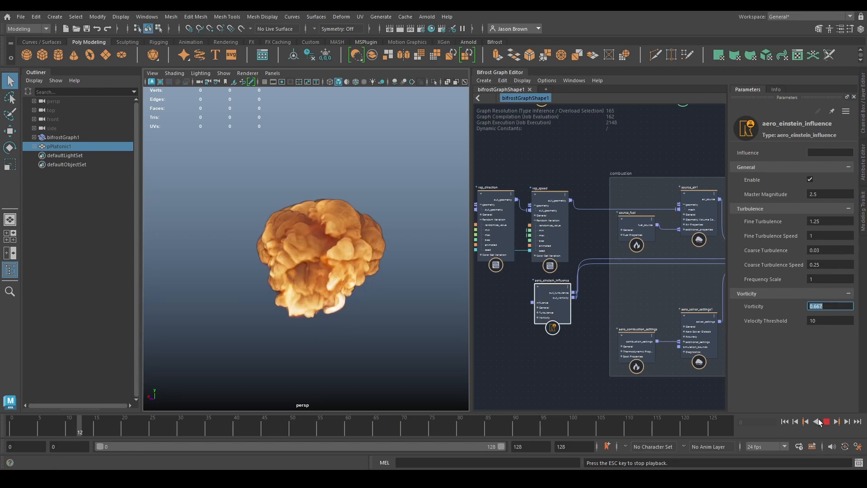
{"action": "key", "text": "Escape"}
{"action": "mouse_move", "coordinate": [305, 276]}
{"action": "left_mouse_down", "text": "alt"}
{"action": "mouse_move", "coordinate": [343, 276]}
{"action": "mouse_move", "coordinate": [302, 282]}
{"action": "mouse_move", "coordinate": [310, 281]}
{"action": "left_mouse_up", "text": "alt"}
{"action": "middle_click_drag", "start_coordinate": [335, 292], "coordinate": [324, 286], "text": "alt"}
{"action": "right_click_drag", "start_coordinate": [324, 286], "coordinate": [352, 285], "text": "alt"}
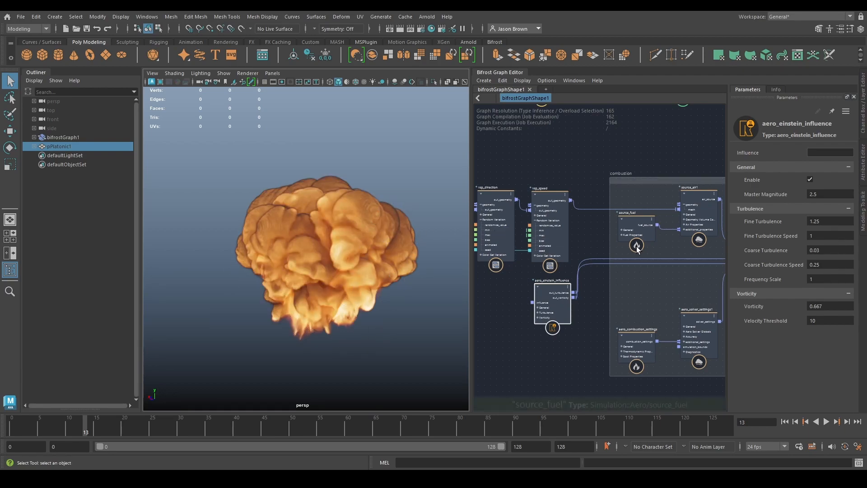
- Set the Resolution Mode of source_air1 to Relative
{"action": "middle_click_drag", "start_coordinate": [678, 156], "coordinate": [525, 156], "text": "alt"}
{"action": "left_click", "coordinate": [613, 240]}
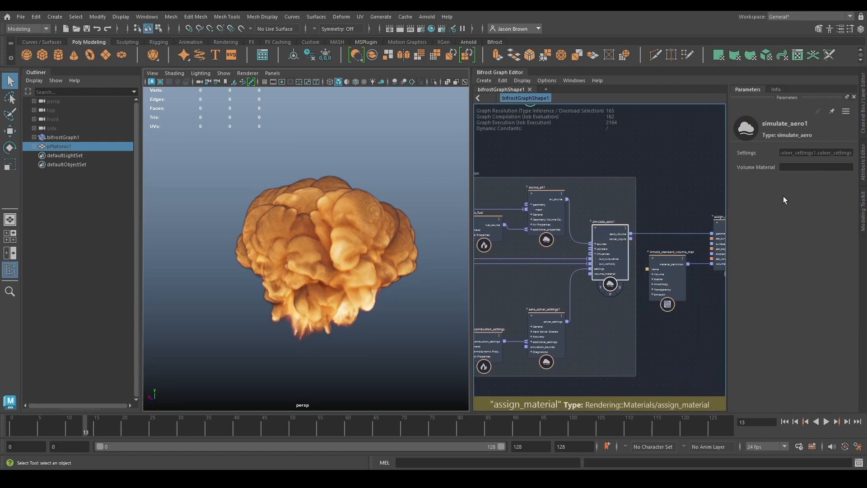
{"action": "left_click", "coordinate": [546, 195]}
{"action": "left_click", "coordinate": [818, 224]}
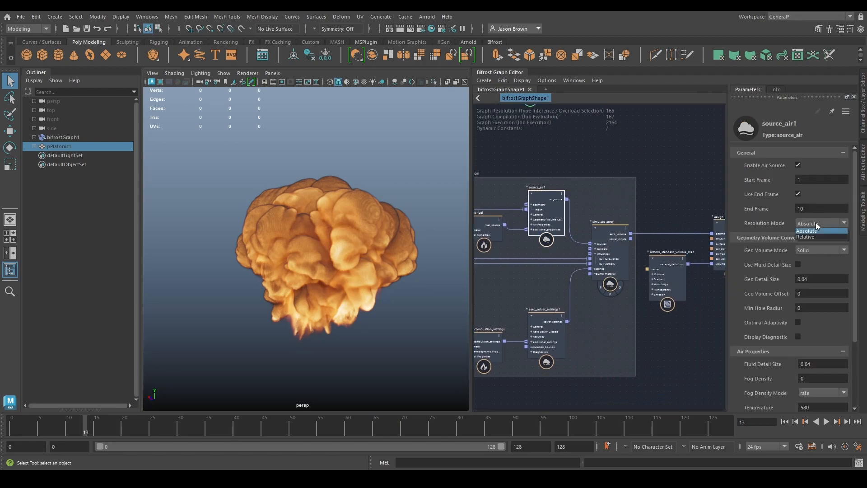
{"action": "left_click", "coordinate": [817, 236]}
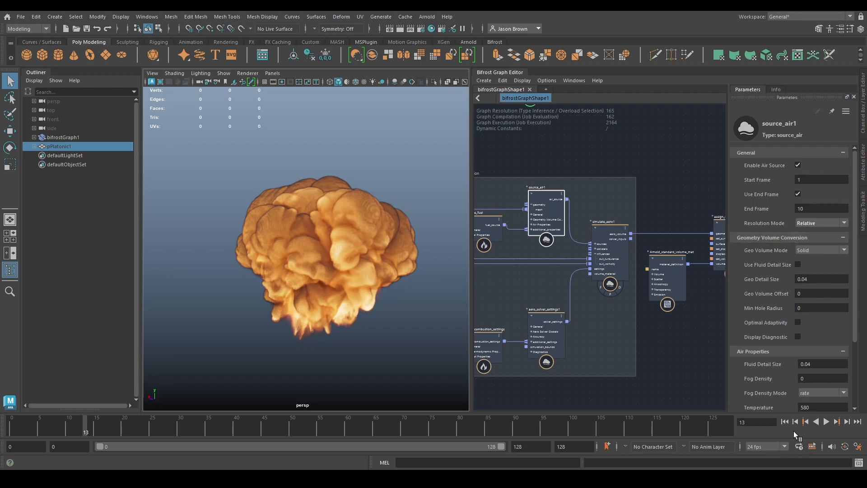
- Replay the simulation from the start to frame 17 and examine the explosion's shape and surface from several angles
{"action": "left_click", "coordinate": [786, 422]}
{"action": "left_click", "coordinate": [827, 421]}
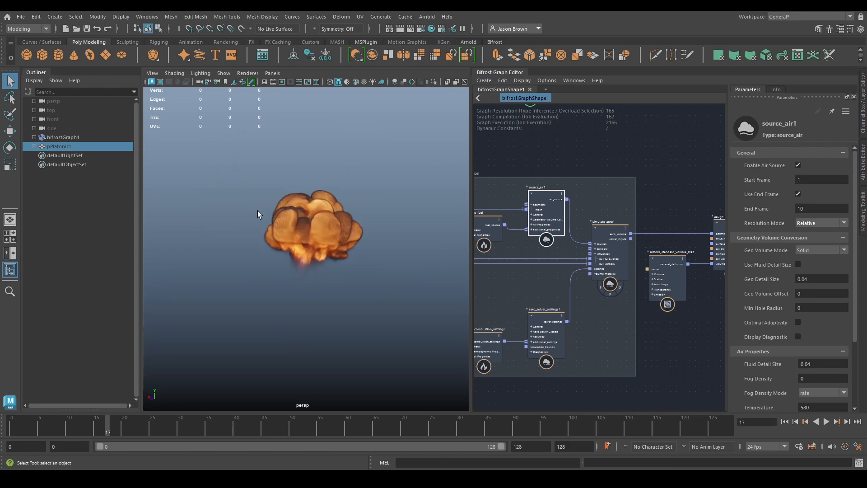
{"action": "left_click_drag", "start_coordinate": [257, 211], "coordinate": [262, 240], "text": "alt"}
{"action": "right_click_drag", "start_coordinate": [262, 240], "coordinate": [379, 246], "text": "alt"}
{"action": "left_click_drag", "start_coordinate": [380, 246], "coordinate": [265, 239], "text": "alt"}
{"action": "right_click_drag", "start_coordinate": [265, 238], "coordinate": [373, 262], "text": "alt"}
{"action": "middle_click_drag", "start_coordinate": [373, 262], "coordinate": [441, 303], "text": "alt"}
{"action": "left_click_drag", "start_coordinate": [440, 303], "coordinate": [368, 267], "text": "alt"}
{"action": "right_click_drag", "start_coordinate": [368, 267], "coordinate": [411, 289], "text": "alt"}
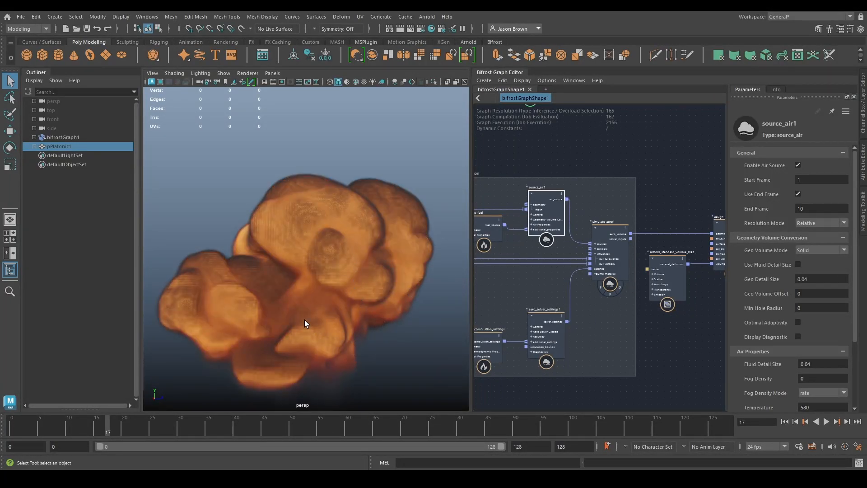
{"action": "left_click_drag", "start_coordinate": [343, 242], "coordinate": [438, 290], "text": "alt"}
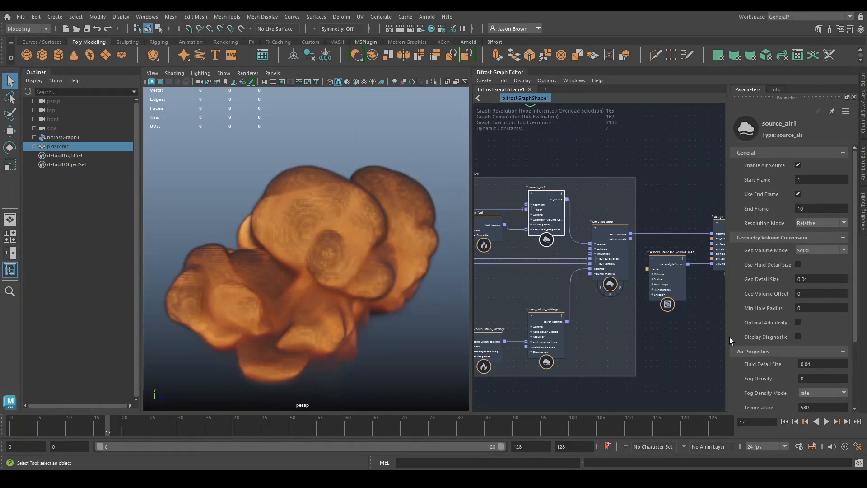
- Tidy the graph by aligning aero_combustion_settings with aero_solver_settings1 and moving aero_einstein_influence up close beneath vsp_speed
{"action": "scroll", "coordinate": [612, 316], "scroll_direction": "down", "scroll_amount": 2}
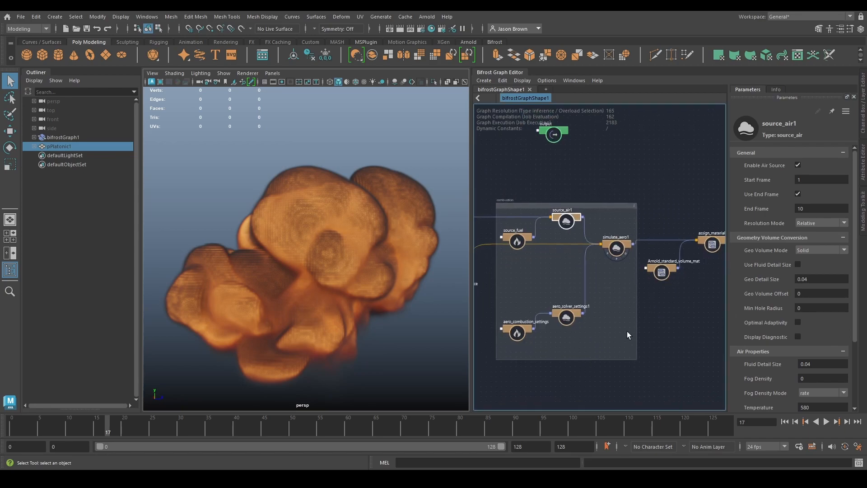
{"action": "middle_click_drag", "start_coordinate": [620, 335], "coordinate": [700, 255], "text": "alt"}
{"action": "middle_click_drag", "start_coordinate": [634, 301], "coordinate": [639, 324], "text": "alt"}
{"action": "left_click_drag", "start_coordinate": [599, 277], "coordinate": [604, 261]}
{"action": "left_click_drag", "start_coordinate": [533, 238], "coordinate": [538, 192]}
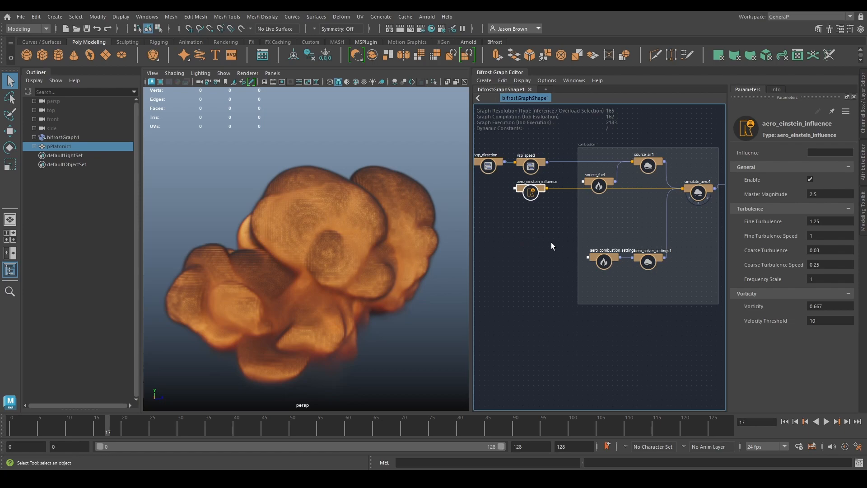
{"action": "scroll", "coordinate": [560, 247], "scroll_direction": "up", "scroll_amount": 3}
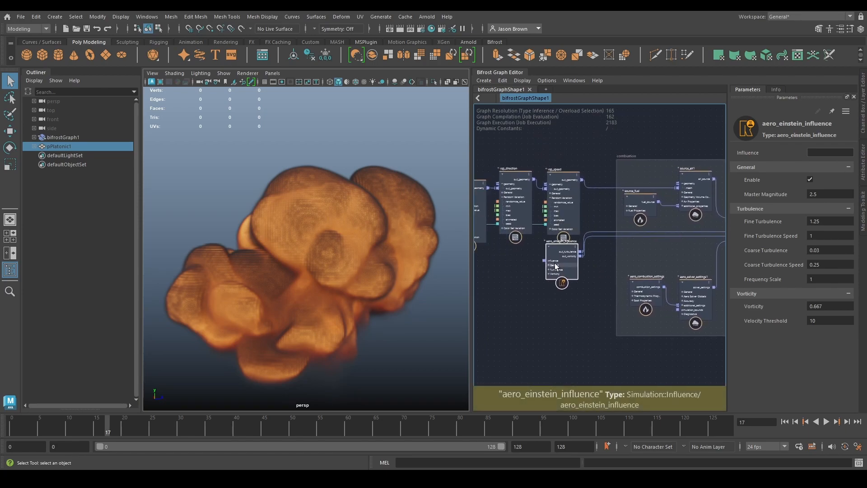
- Add a dissipation_influence node beneath aero_einstein_influence and set its Rate to 2
{"action": "mouse_move", "coordinate": [556, 267]}
{"action": "middle_mouse_down", "text": "alt"}
{"action": "mouse_move", "coordinate": [514, 268]}
{"action": "mouse_move", "coordinate": [541, 260]}
{"action": "middle_mouse_up", "text": "alt"}
{"action": "left_click", "coordinate": [549, 294]}
{"action": "key", "text": "Tab"}
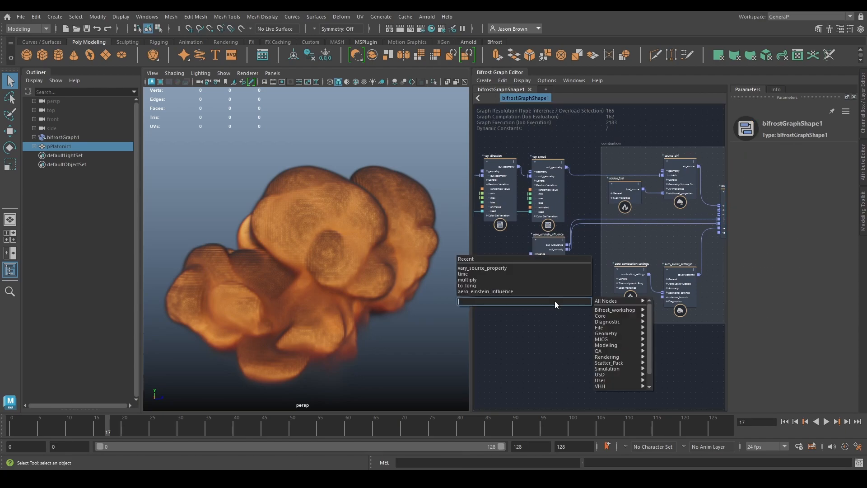
{"action": "type", "text": "dissipation"}
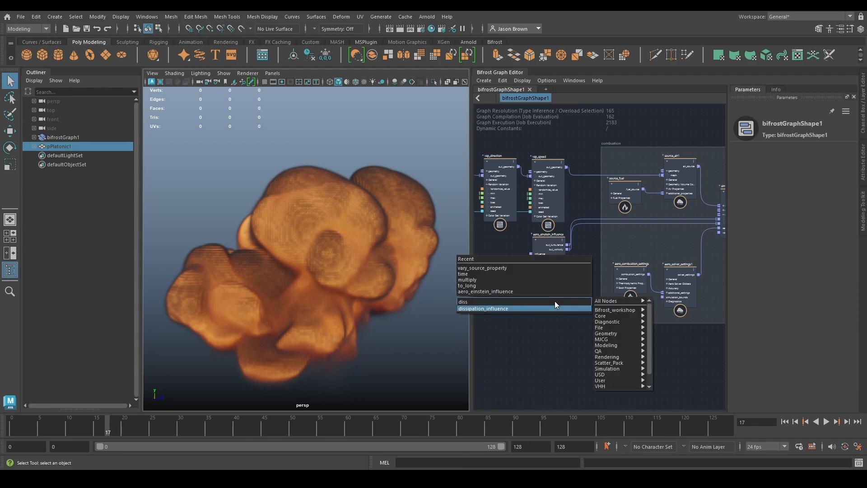
{"action": "key", "text": "Return"}
{"action": "left_click_drag", "start_coordinate": [559, 312], "coordinate": [549, 295]}
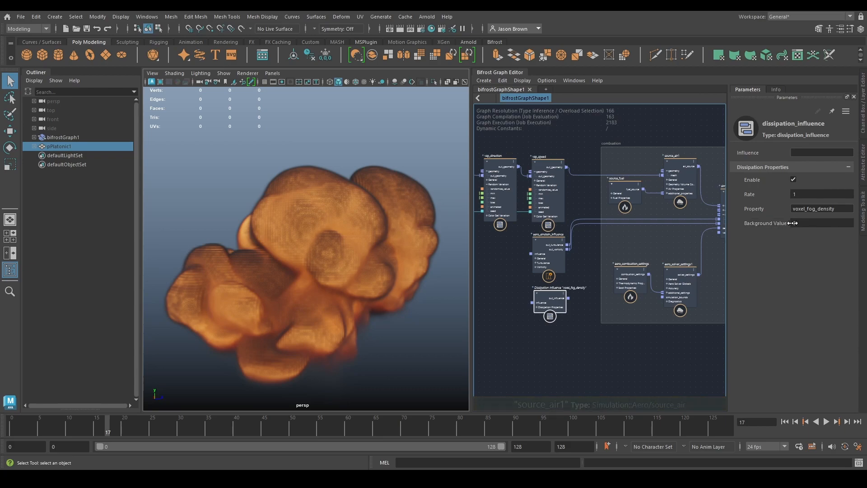
{"action": "left_click", "coordinate": [800, 196]}
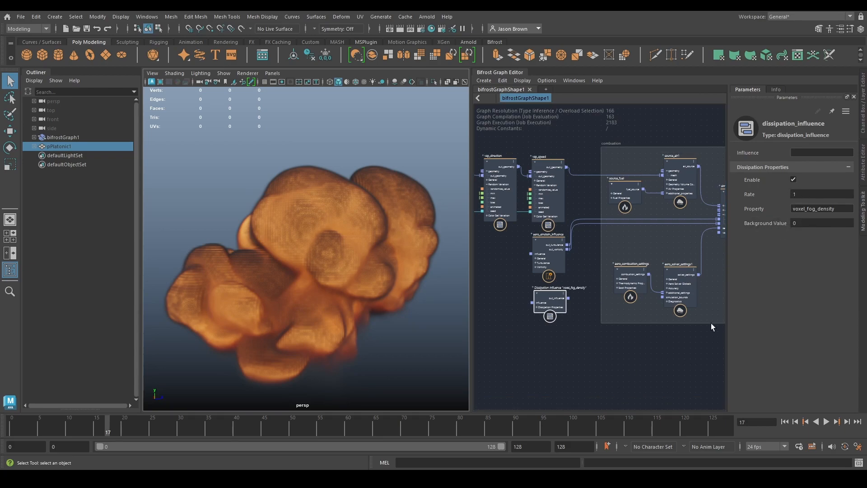
{"action": "left_click", "coordinate": [814, 195]}
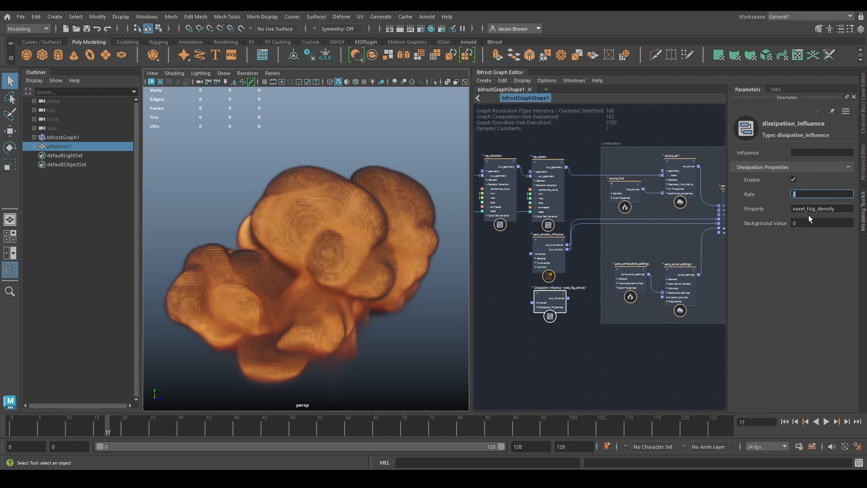
- Connect the long output of to_long to the seed input of vsp_speed
{"action": "middle_click_drag", "start_coordinate": [565, 319], "coordinate": [723, 309], "text": "alt"}
{"action": "scroll", "coordinate": [628, 324], "scroll_direction": "up", "scroll_amount": 2}
{"action": "middle_click_drag", "start_coordinate": [636, 301], "coordinate": [580, 306], "text": "alt"}
{"action": "scroll", "coordinate": [643, 299], "scroll_direction": "down", "scroll_amount": 2}
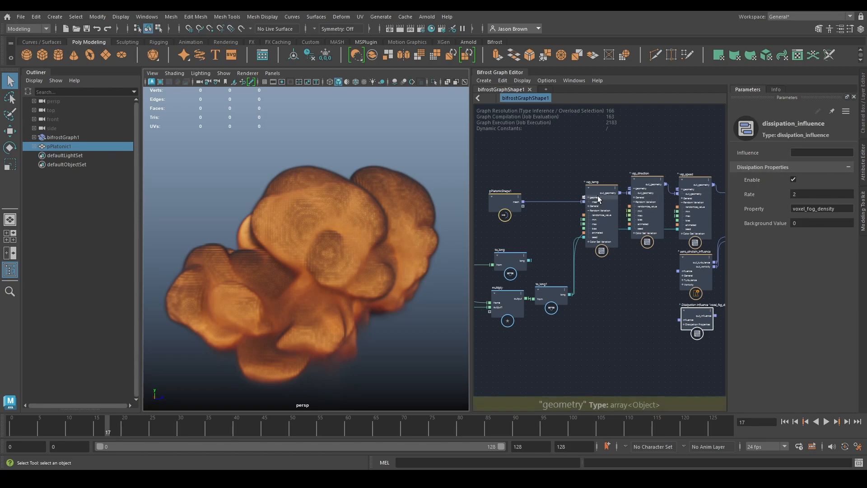
{"action": "middle_click_drag", "start_coordinate": [635, 273], "coordinate": [605, 261], "text": "alt"}
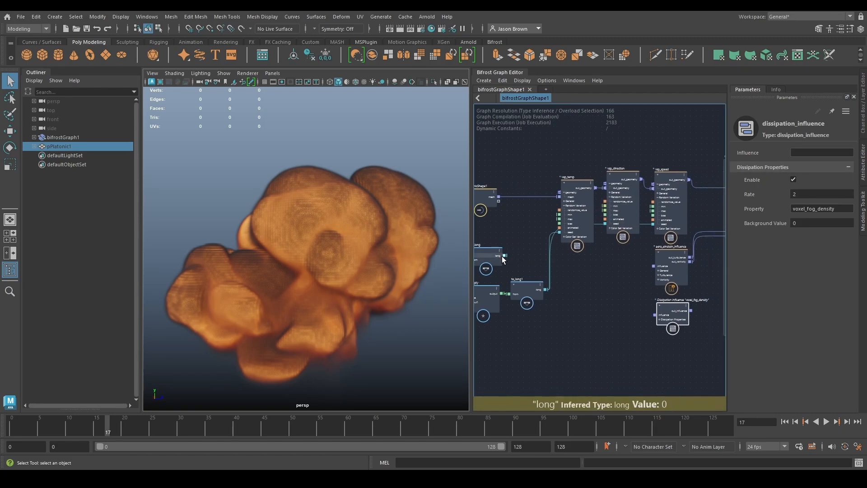
{"action": "left_click_drag", "start_coordinate": [505, 256], "coordinate": [667, 223]}
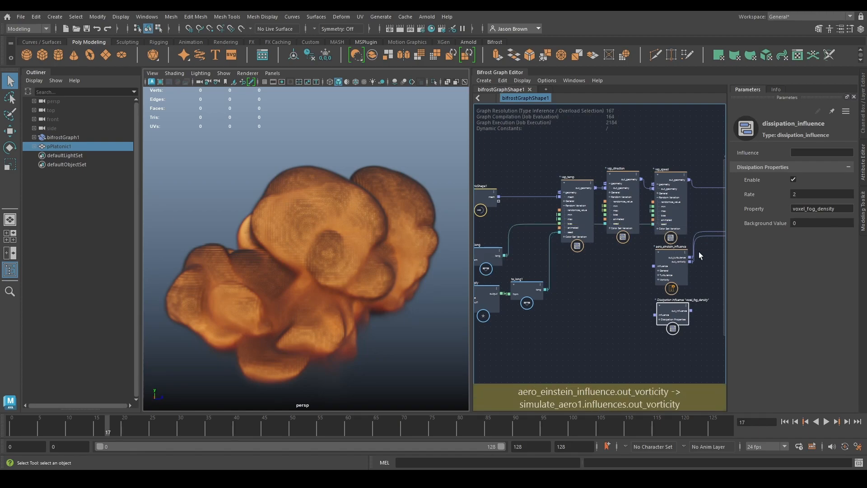
- Replay the simulation from the start to frame 17 and check the fireball's shape
{"action": "left_click", "coordinate": [784, 423]}
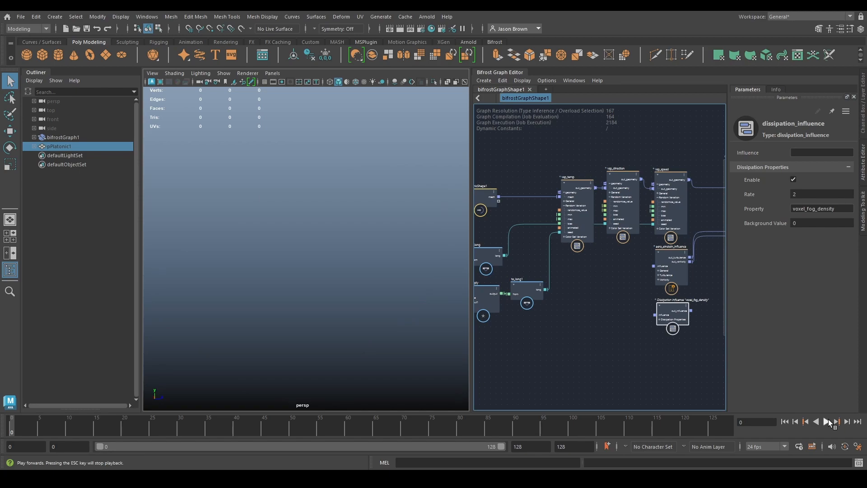
{"action": "left_click", "coordinate": [828, 421]}
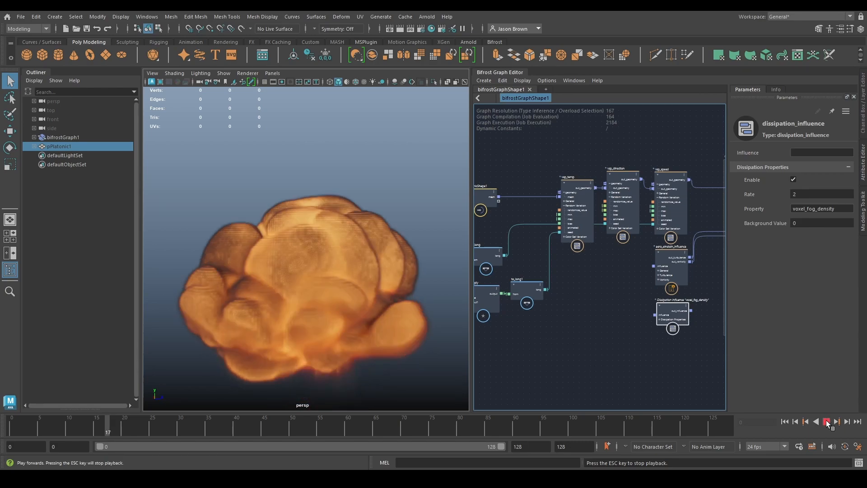
{"action": "key", "text": "Escape"}
{"action": "middle_click_drag", "start_coordinate": [375, 323], "coordinate": [350, 257], "text": "alt"}
- Connect the out_influence of the voxel_fog_density dissipation node to the influences input of simulate_aero1
{"action": "scroll", "coordinate": [522, 308], "scroll_direction": "down", "scroll_amount": 2}
{"action": "middle_click_drag", "start_coordinate": [554, 318], "coordinate": [609, 308], "text": "alt"}
{"action": "scroll", "coordinate": [609, 309], "scroll_direction": "up", "scroll_amount": 1}
{"action": "scroll", "coordinate": [684, 323], "scroll_direction": "up", "scroll_amount": 1}
{"action": "middle_click_drag", "start_coordinate": [685, 324], "coordinate": [578, 329], "text": "alt"}
{"action": "scroll", "coordinate": [634, 333], "scroll_direction": "up", "scroll_amount": 2}
{"action": "middle_click_drag", "start_coordinate": [635, 333], "coordinate": [563, 365], "text": "alt"}
{"action": "left_click_drag", "start_coordinate": [546, 327], "coordinate": [635, 282]}
{"action": "middle_click_drag", "start_coordinate": [542, 379], "coordinate": [736, 340], "text": "alt"}
{"action": "middle_click_drag", "start_coordinate": [645, 363], "coordinate": [650, 340], "text": "alt"}
- Replay the simulation from the start to about frame 28 and examine how the explosion's density dissipates
{"action": "left_click", "coordinate": [785, 421]}
{"action": "left_click", "coordinate": [827, 421]}
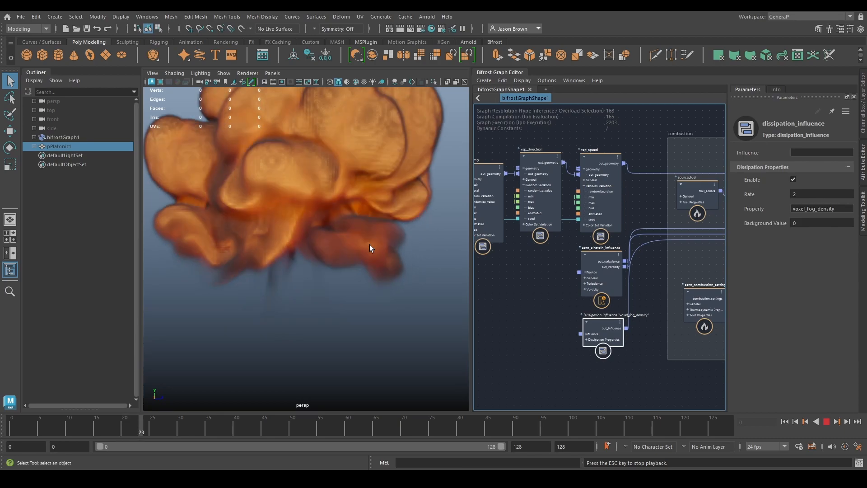
{"action": "left_click", "coordinate": [827, 422]}
{"action": "scroll", "coordinate": [337, 286], "scroll_direction": "down", "scroll_amount": 5}
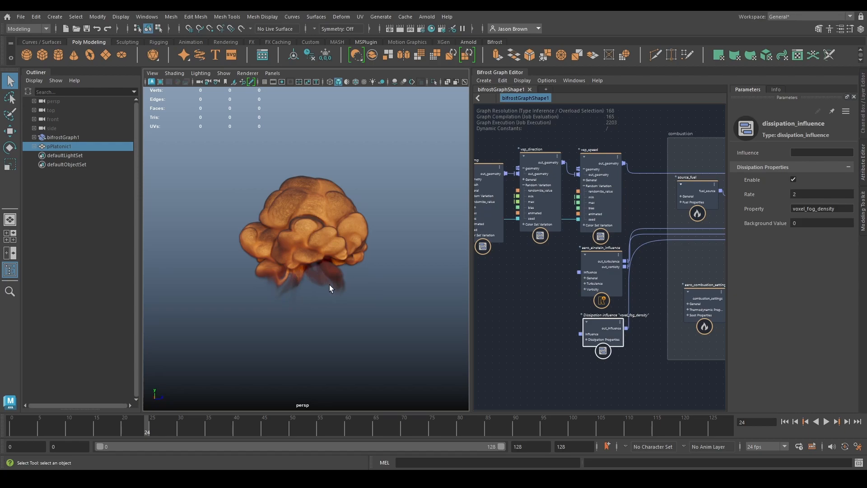
{"action": "key", "text": "alt+v"}
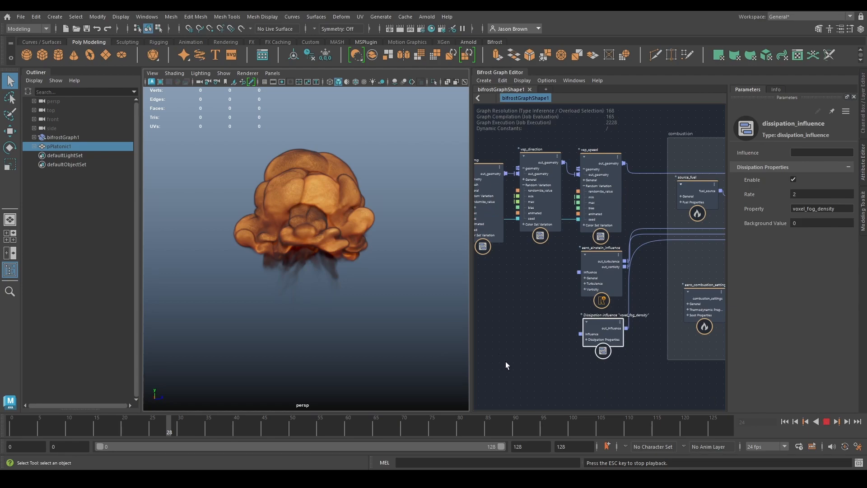
{"action": "key", "text": "Escape"}
{"action": "scroll", "coordinate": [525, 362], "scroll_direction": "down", "scroll_amount": 1}
{"action": "middle_click_drag", "start_coordinate": [620, 387], "coordinate": [398, 384], "text": "alt"}
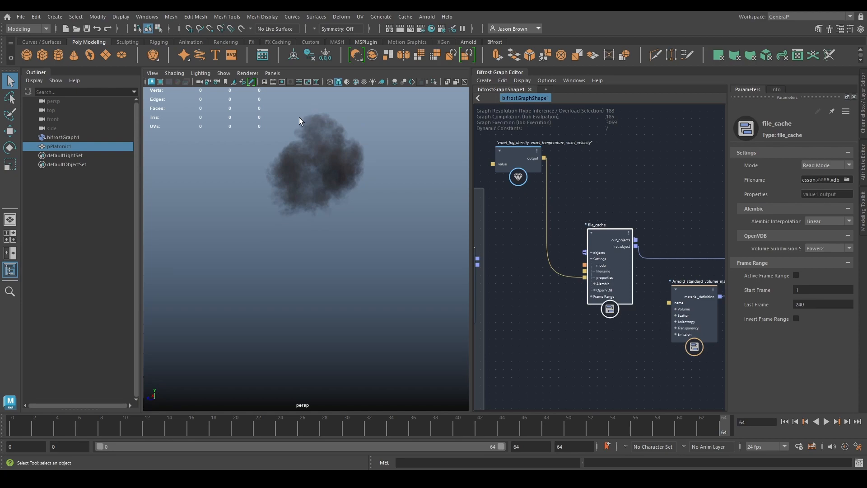
- Return to the start of the timeline and set the random variation Max of vsp_temp to 660
{"action": "left_click", "coordinate": [784, 421]}
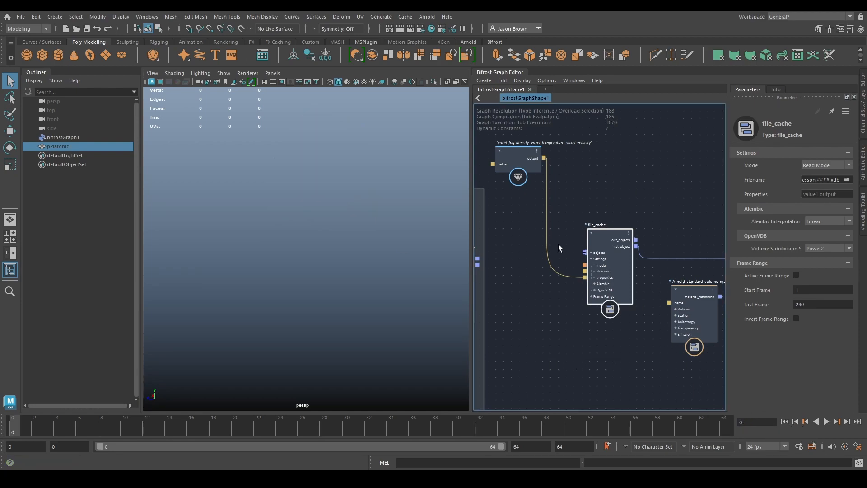
{"action": "middle_click_drag", "start_coordinate": [537, 315], "coordinate": [636, 318]}
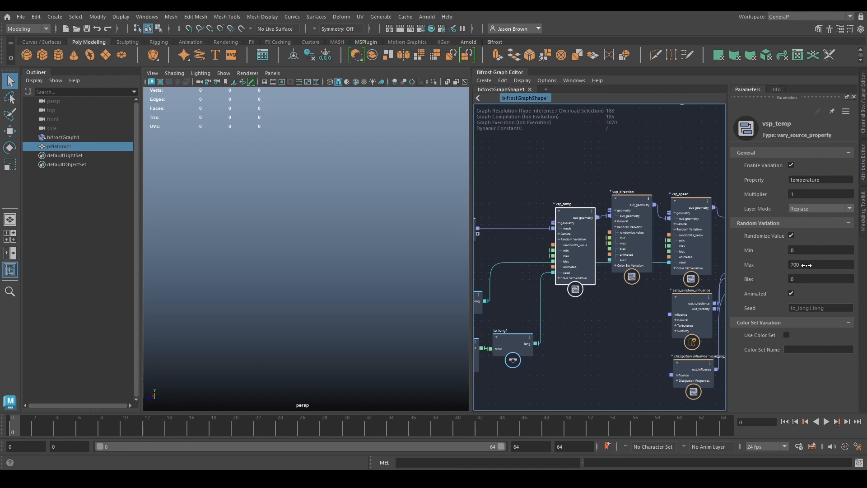
{"action": "left_click", "coordinate": [807, 266]}
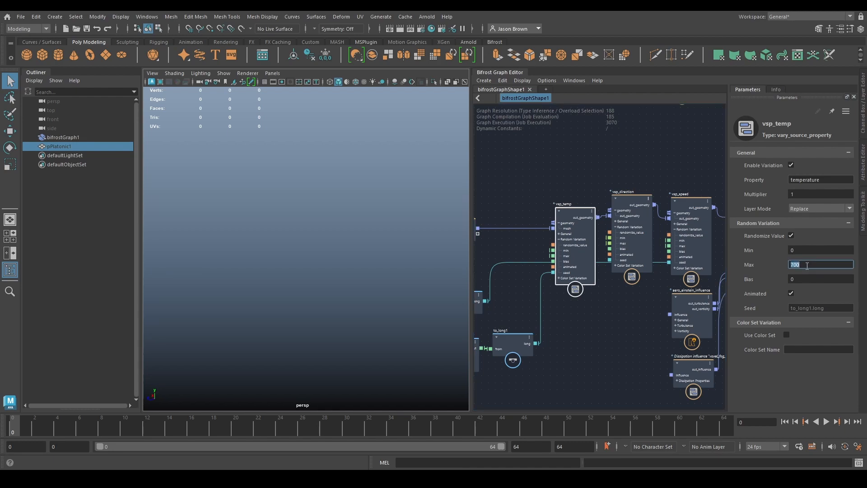
{"action": "type", "text": "660"}
{"action": "key", "text": "Return"}
- Set the Rate of the voxel_fog_density dissipation influence to 3
{"action": "middle_click_drag", "start_coordinate": [624, 325], "coordinate": [502, 260]}
{"action": "scroll", "coordinate": [581, 319], "scroll_direction": "up", "scroll_amount": 1}
{"action": "left_click", "coordinate": [564, 299]}
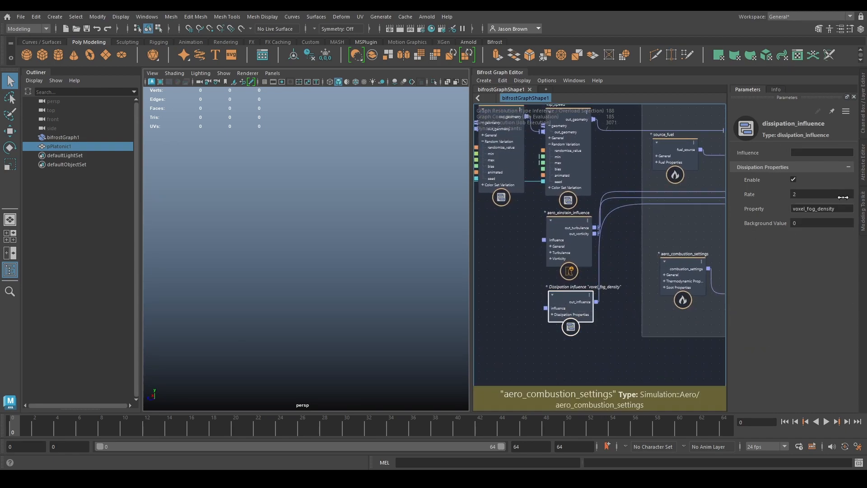
{"action": "left_click", "coordinate": [815, 193]}
{"action": "type", "text": "3"}
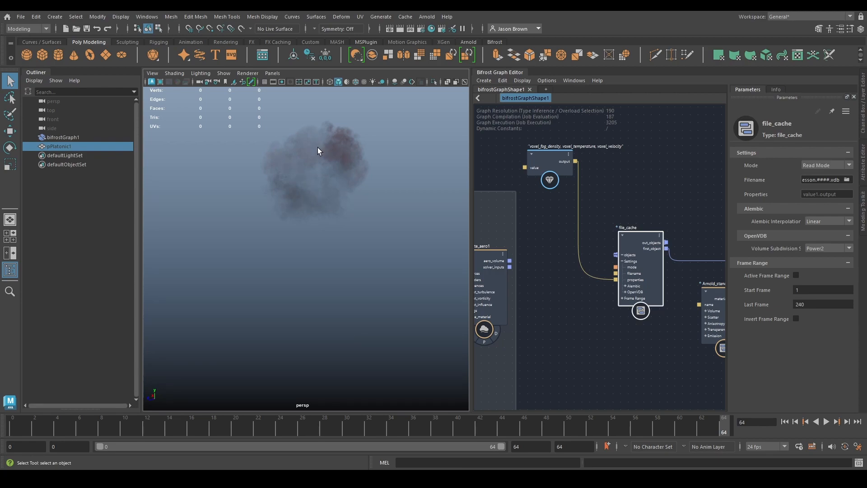
- Duplicate the voxel_fog_density dissipation influence node and place the copy directly beneath the original
{"action": "middle_click_drag", "start_coordinate": [494, 332], "coordinate": [739, 294], "text": "alt"}
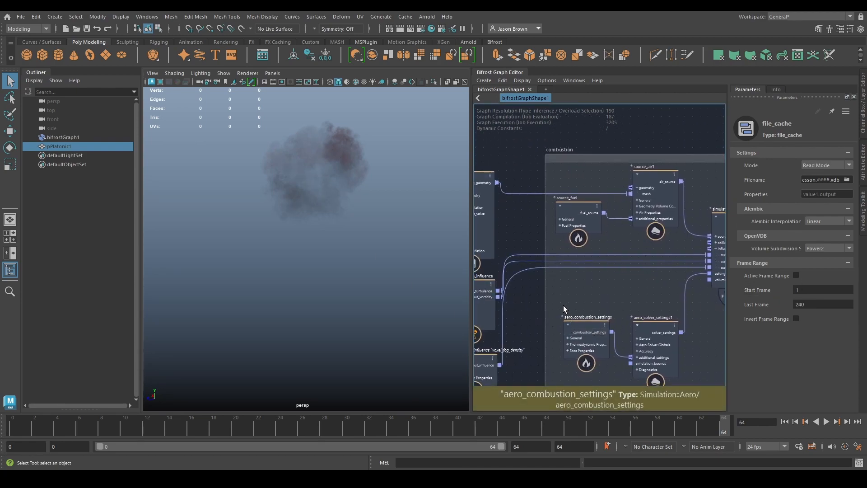
{"action": "middle_click_drag", "start_coordinate": [565, 308], "coordinate": [668, 259], "text": "alt"}
{"action": "left_click", "coordinate": [590, 330]}
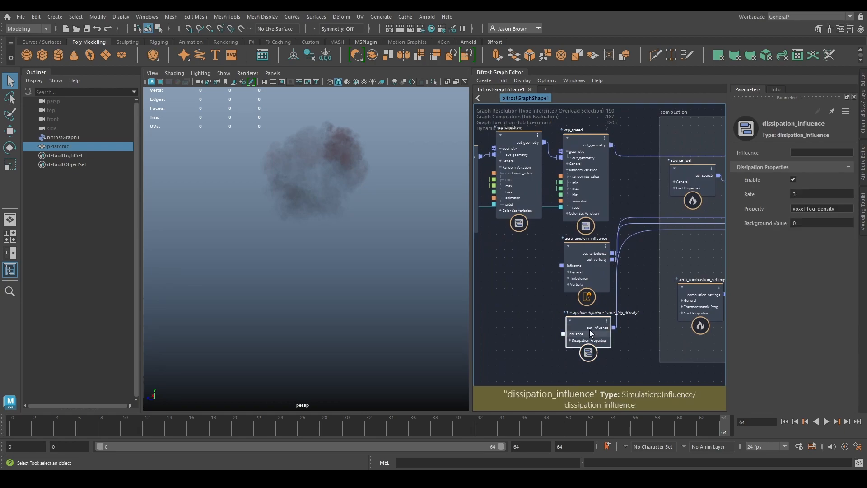
{"action": "middle_click_drag", "start_coordinate": [518, 267], "coordinate": [495, 242], "text": "alt"}
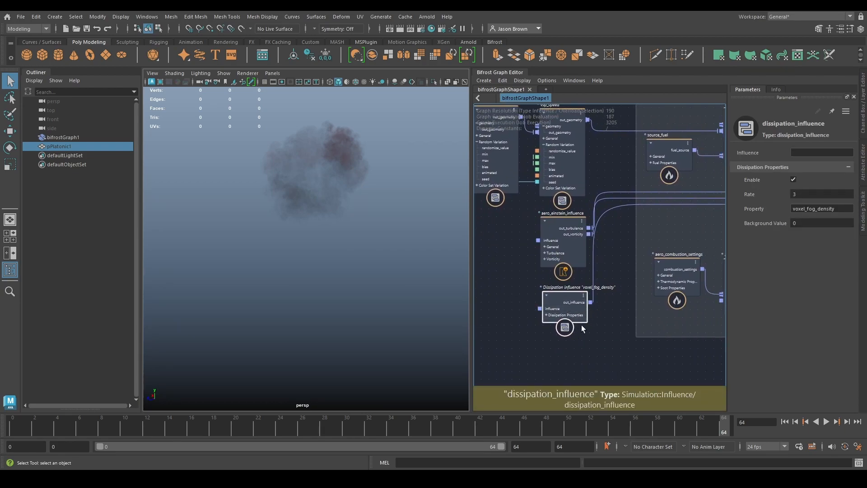
{"action": "key", "text": "ctrl+v"}
{"action": "left_click_drag", "start_coordinate": [572, 339], "coordinate": [559, 326]}
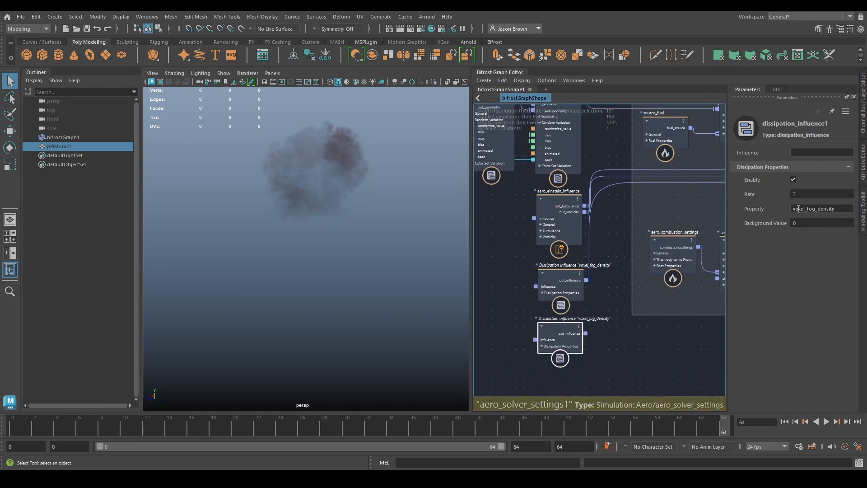
- Set the copied dissipation node's Property to voxel_temperature and connect its out_influence to the simulation's influences
{"action": "left_click_drag", "start_coordinate": [807, 206], "coordinate": [836, 209]}
{"action": "type", "text": "_temperature"}
{"action": "key", "text": "Return"}
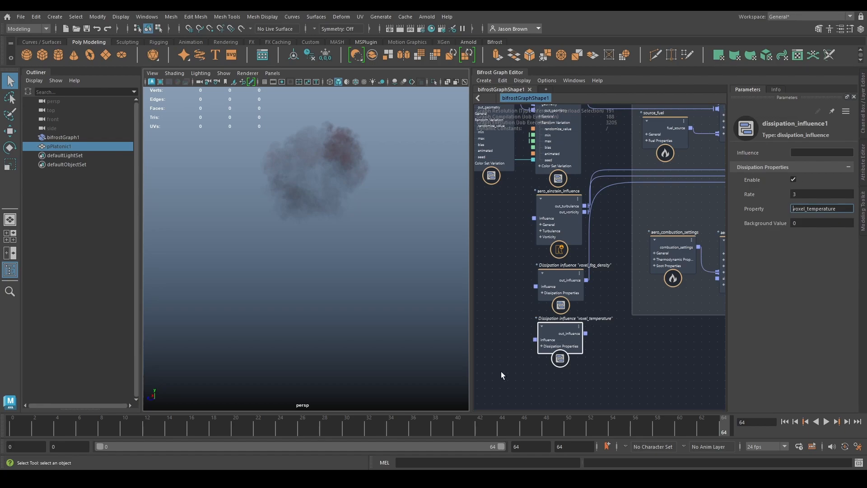
{"action": "left_click_drag", "start_coordinate": [586, 333], "coordinate": [640, 187]}
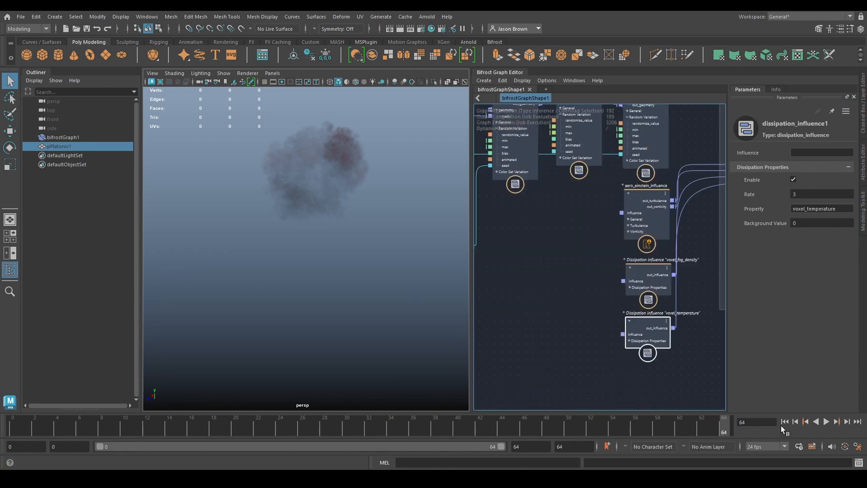
- Return to frame 0 and expand the Dissipation Properties ports on the voxel_temperature dissipation node
{"action": "left_click", "coordinate": [785, 422]}
{"action": "scroll", "coordinate": [602, 325], "scroll_direction": "down", "scroll_amount": 2}
{"action": "middle_click_drag", "start_coordinate": [602, 324], "coordinate": [606, 290]}
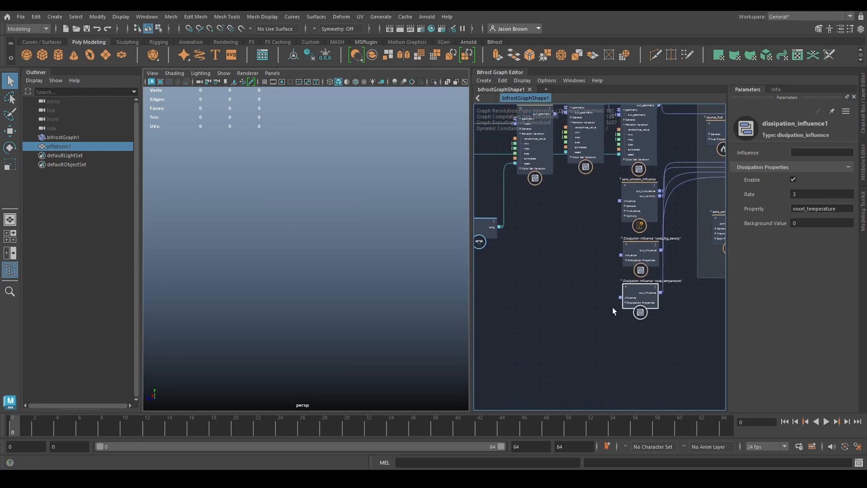
{"action": "scroll", "coordinate": [612, 308], "scroll_direction": "up", "scroll_amount": 2}
{"action": "left_click", "coordinate": [628, 300]}
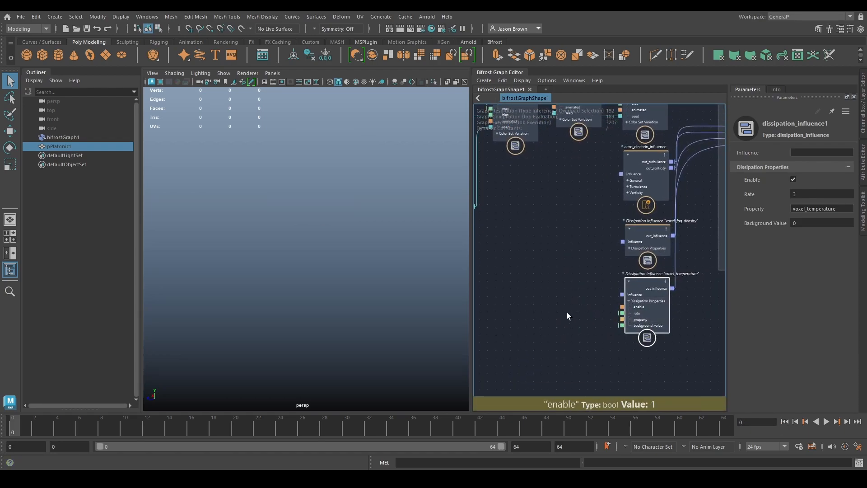
- Add a greater node fed by the frame output of the time node and position it below to_long1
{"action": "middle_click_drag", "start_coordinate": [567, 313], "coordinate": [716, 323]}
{"action": "middle_click_drag", "start_coordinate": [568, 297], "coordinate": [696, 324]}
{"action": "middle_click_drag", "start_coordinate": [588, 323], "coordinate": [519, 339]}
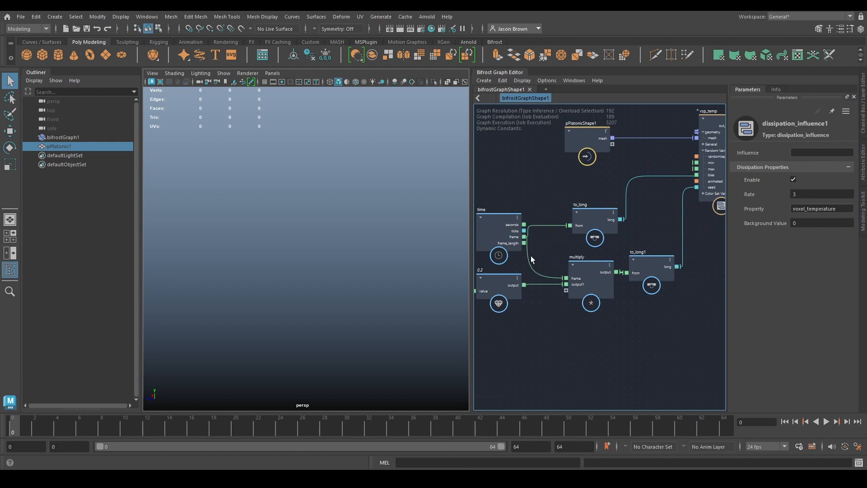
{"action": "left_click_drag", "start_coordinate": [524, 236], "coordinate": [589, 332]}
{"action": "type", "text": "gre"}
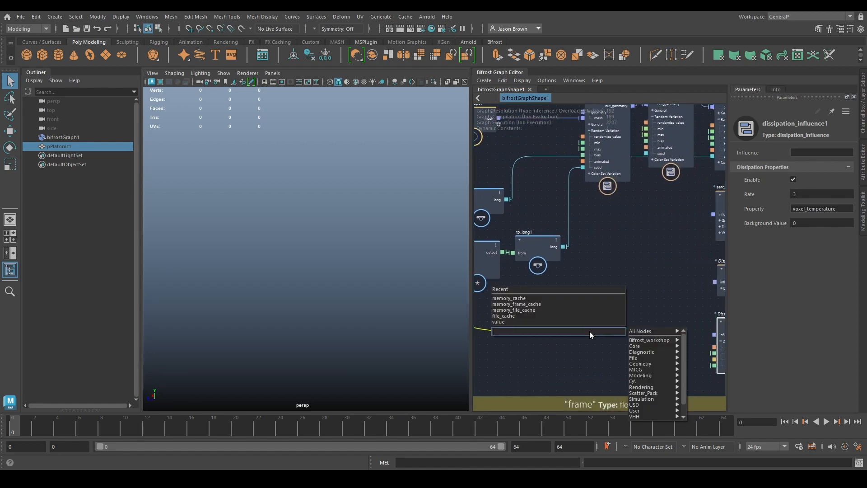
{"action": "type", "text": "ta"}
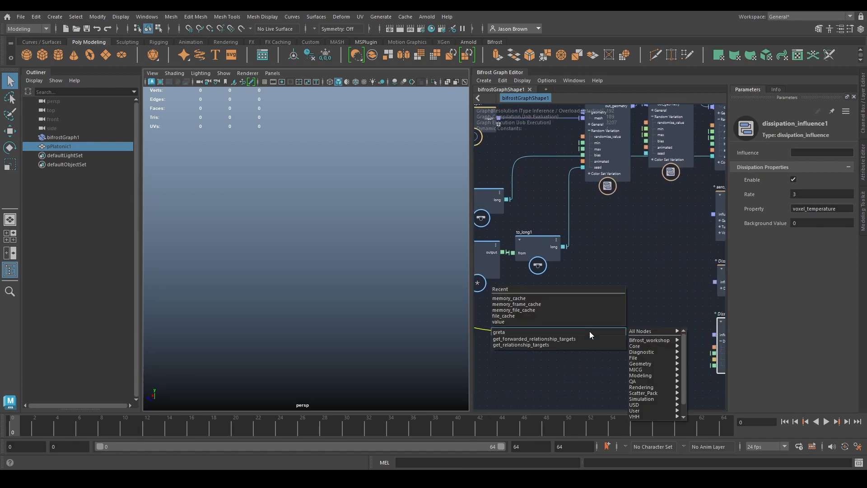
{"action": "key", "text": "BackSpace"}
{"action": "key", "text": "BackSpace"}
{"action": "key", "text": "Down"}
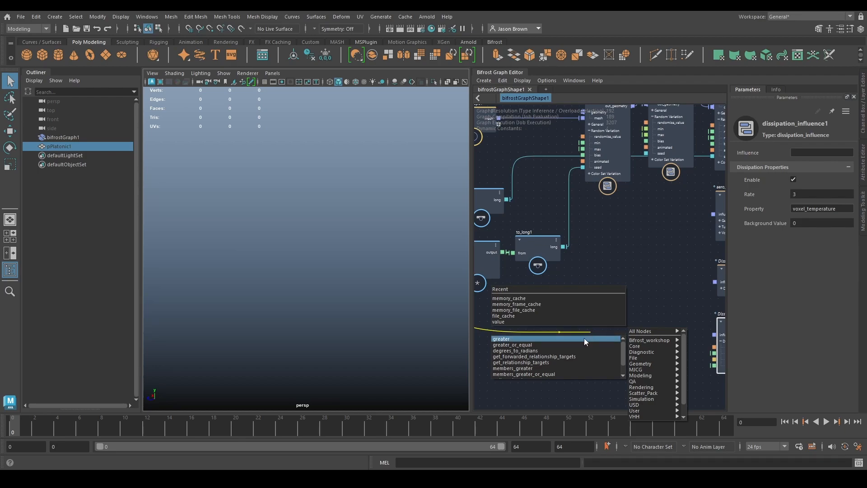
{"action": "left_click", "coordinate": [584, 339]}
{"action": "left_click_drag", "start_coordinate": [587, 347], "coordinate": [550, 338]}
- Set the Second value of the greater node to 30
{"action": "left_click", "coordinate": [778, 167]}
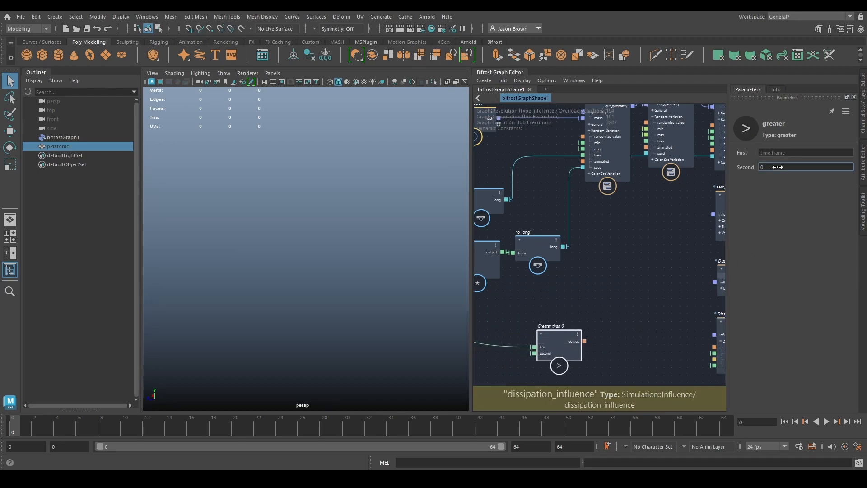
{"action": "left_click", "coordinate": [777, 167]}
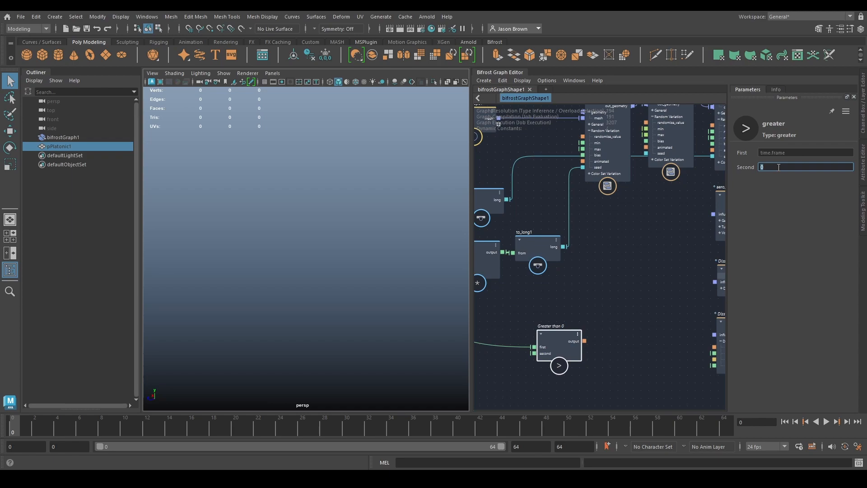
{"action": "type", "text": "30"}
{"action": "key", "text": "Return"}
- Set the Rate of the voxel_temperature dissipation influence to 2
{"action": "middle_click_drag", "start_coordinate": [699, 349], "coordinate": [636, 340], "text": "alt"}
{"action": "left_click", "coordinate": [679, 329]}
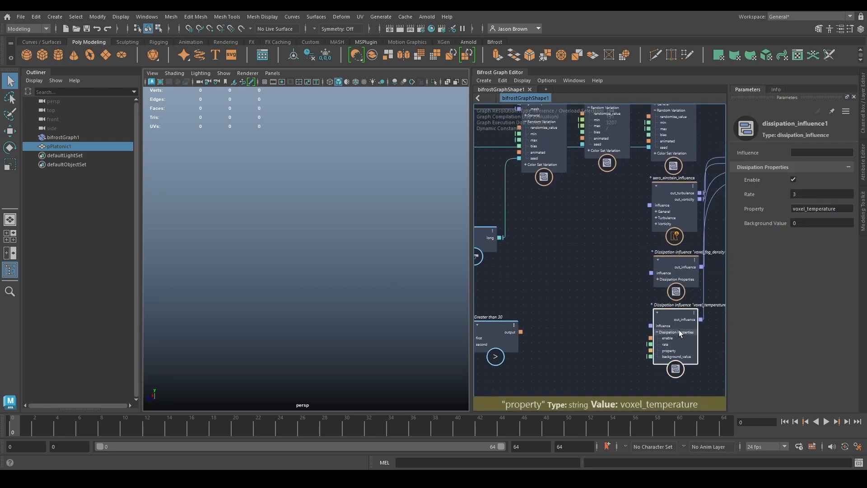
{"action": "left_click", "coordinate": [807, 195]}
{"action": "type", "text": "2"}
{"action": "key", "text": "Return"}
- Connect the greater node's output to the enable input of the voxel_temperature dissipation node, and adjust the greater node's position
{"action": "left_click", "coordinate": [521, 331]}
{"action": "left_click_drag", "start_coordinate": [521, 332], "coordinate": [651, 338]}
{"action": "scroll", "coordinate": [557, 292], "scroll_direction": "down", "scroll_amount": 1}
{"action": "scroll", "coordinate": [557, 289], "scroll_direction": "down", "scroll_amount": 1}
{"action": "middle_click_drag", "start_coordinate": [557, 289], "coordinate": [614, 289]}
{"action": "left_click_drag", "start_coordinate": [559, 323], "coordinate": [559, 329]}
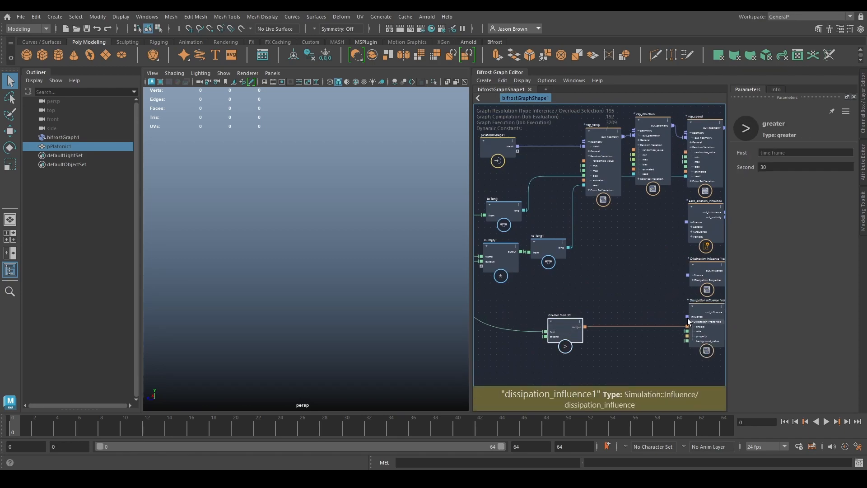
- Connect the aero_volume output of simulate_aero1 to the objects input of file_cache, and select the Arnold_standard_volume_mat node
{"action": "middle_click_drag", "start_coordinate": [662, 308], "coordinate": [583, 300]}
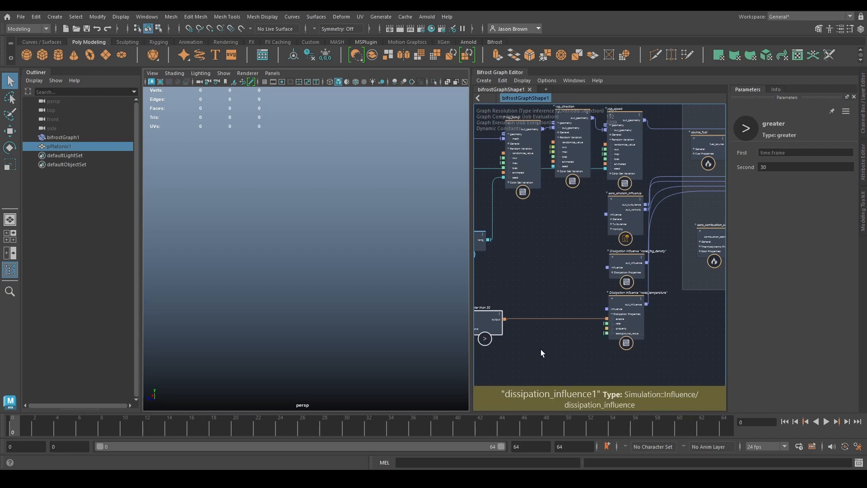
{"action": "middle_click_drag", "start_coordinate": [491, 315], "coordinate": [602, 305]}
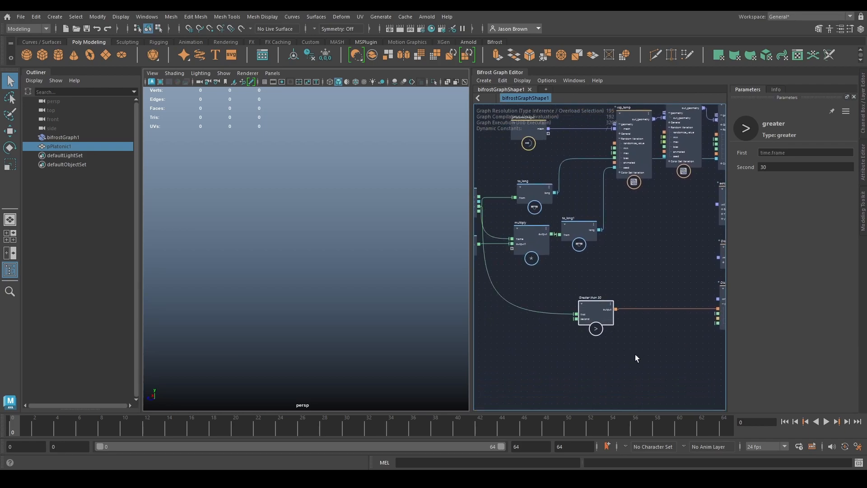
{"action": "middle_click_drag", "start_coordinate": [631, 354], "coordinate": [544, 330]}
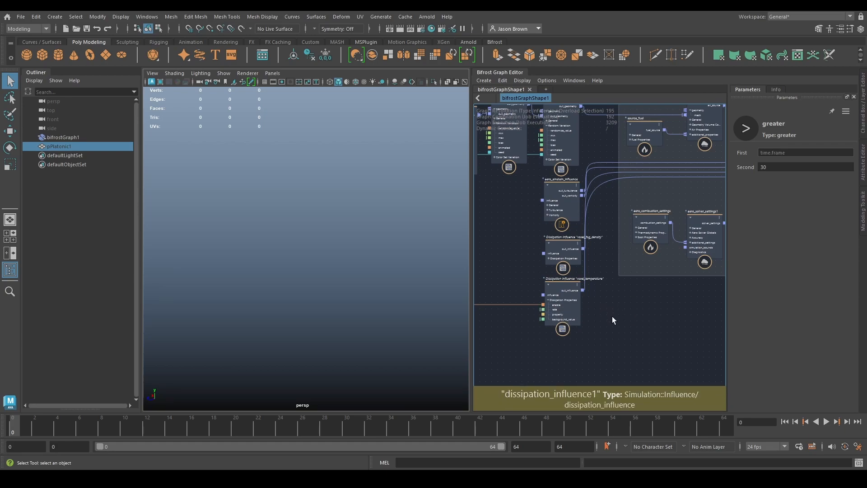
{"action": "middle_click_drag", "start_coordinate": [666, 325], "coordinate": [358, 331]}
{"action": "middle_click_drag", "start_coordinate": [558, 218], "coordinate": [627, 339]}
{"action": "scroll", "coordinate": [584, 318], "scroll_direction": "up", "scroll_amount": 2}
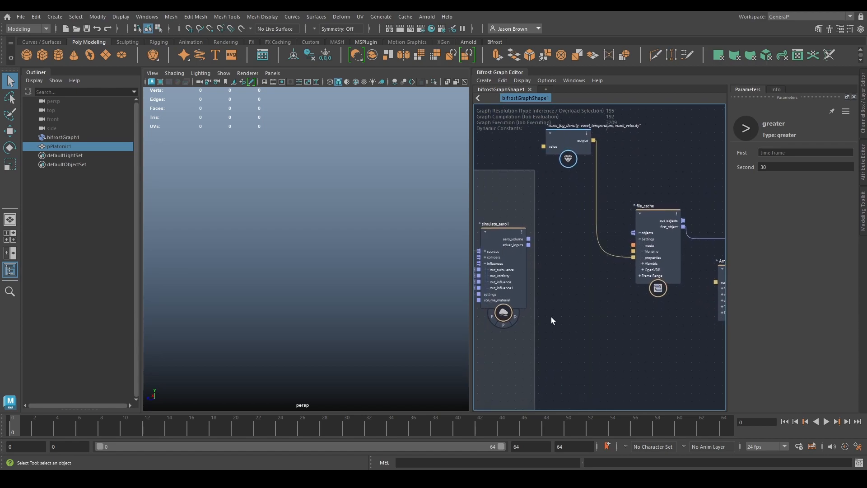
{"action": "left_click", "coordinate": [592, 329]}
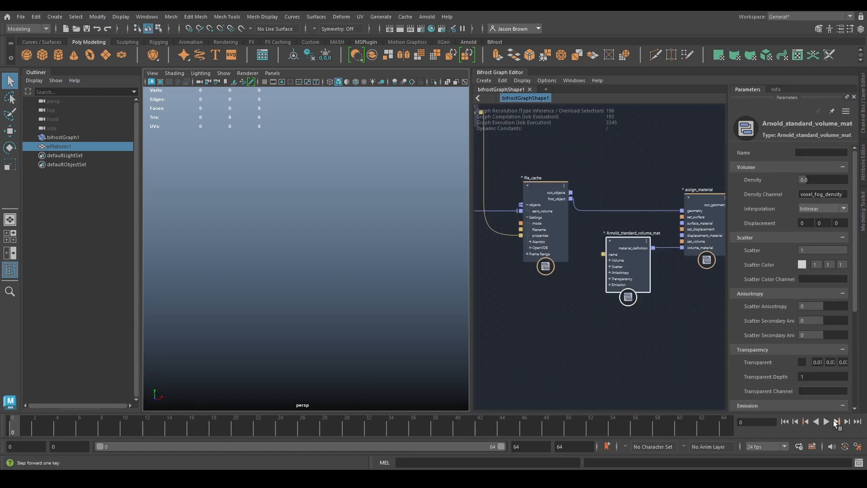
- Play the explosion simulation from frame 0 to check the dissipation, and stop playback around frame 58
{"action": "left_click", "coordinate": [827, 421]}
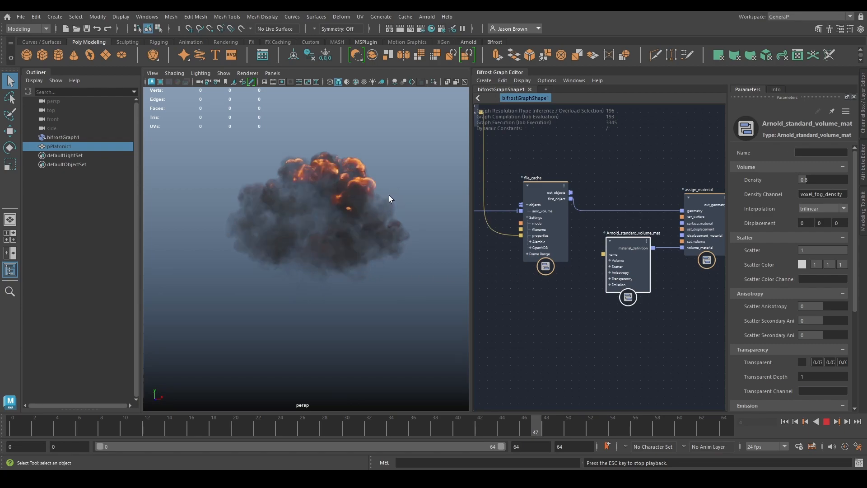
{"action": "left_click", "coordinate": [826, 422]}
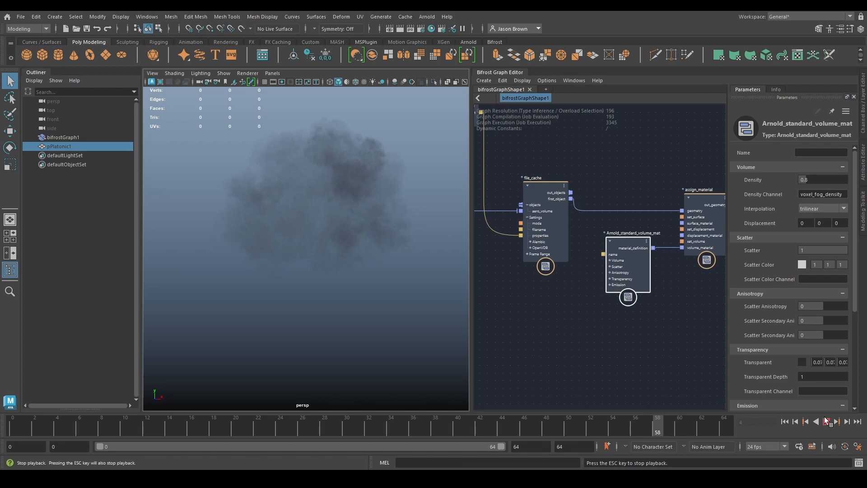